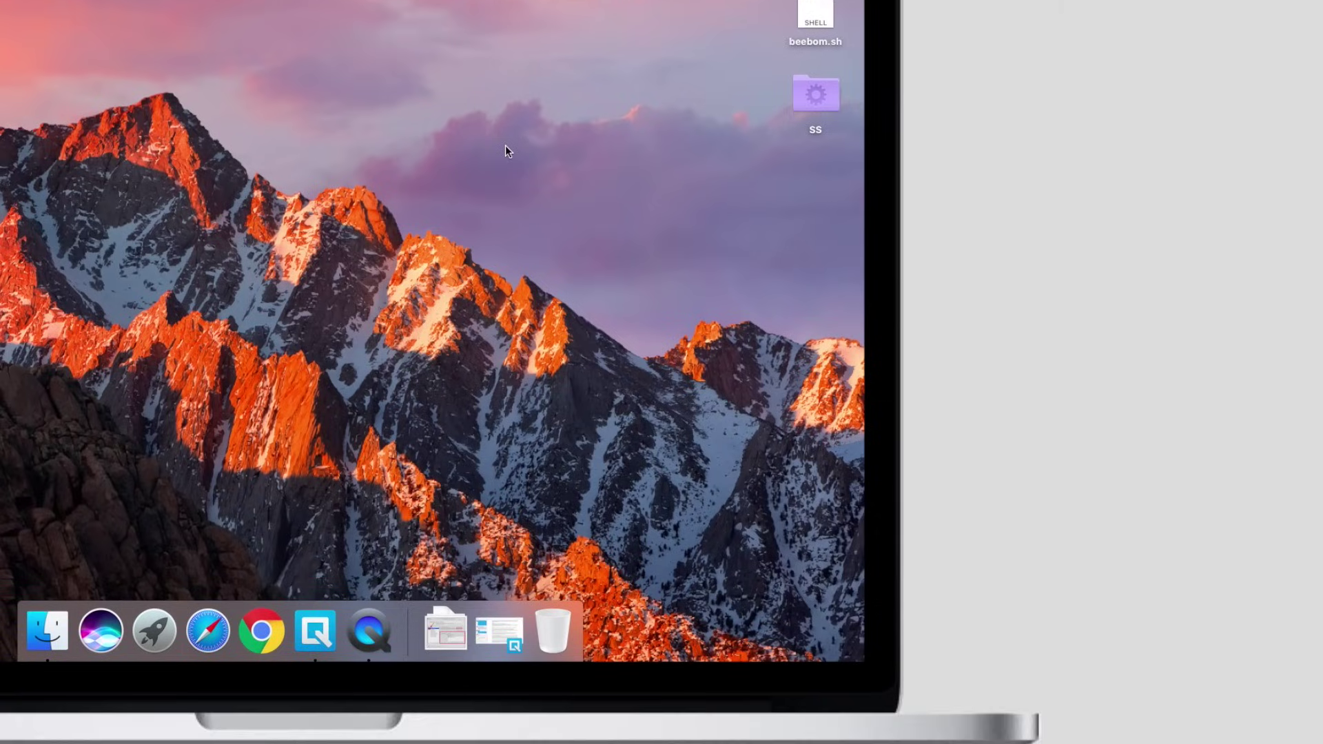
Right-click the empty desktop to show New Folder, Get Info and Change Desktop Background
right_click(506, 146)
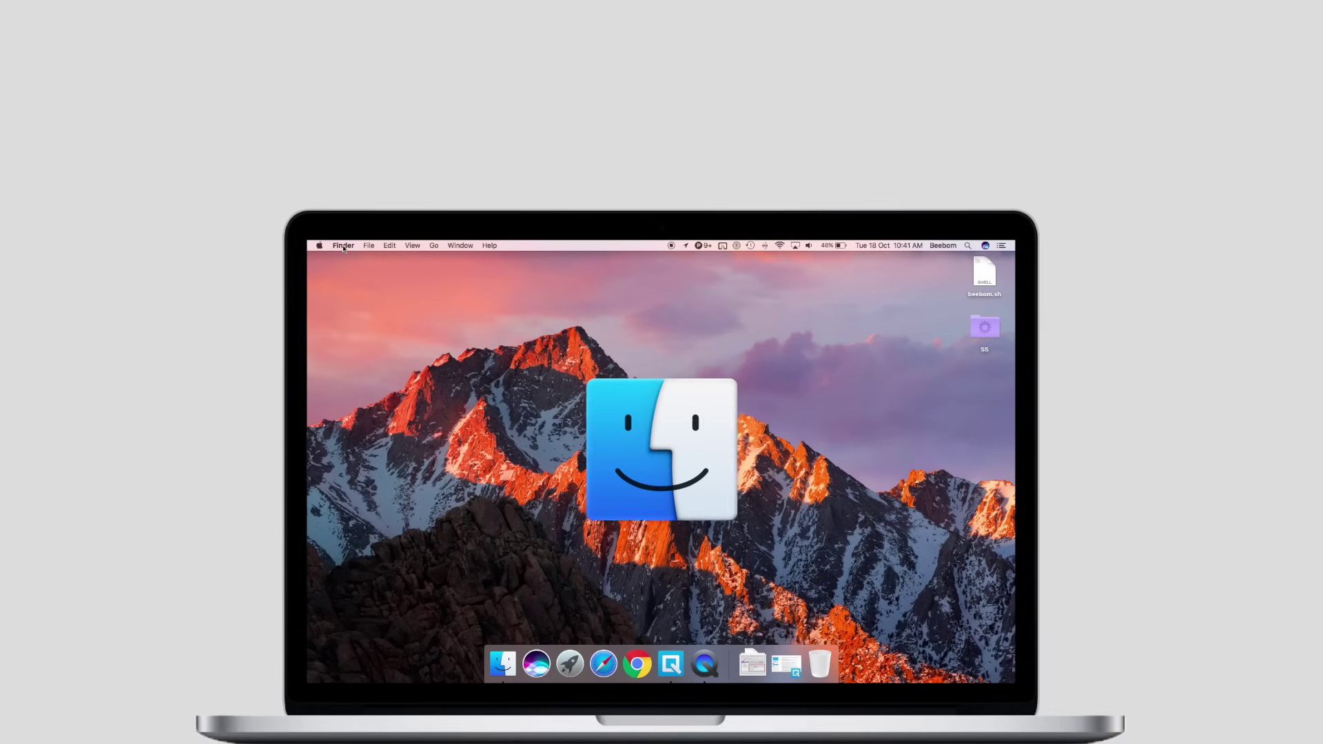
Show Finder's Dock options, then open a File Explorer window for comparison
click(343, 246)
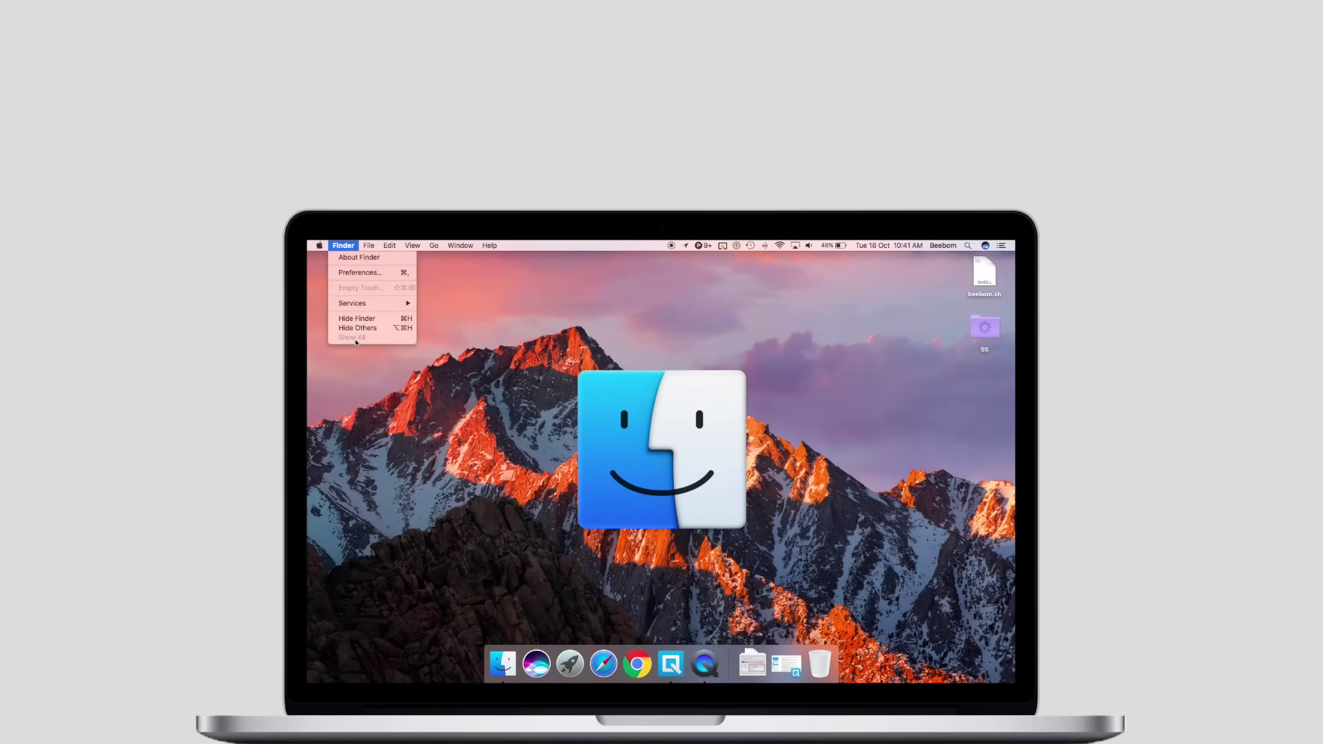
click(491, 518)
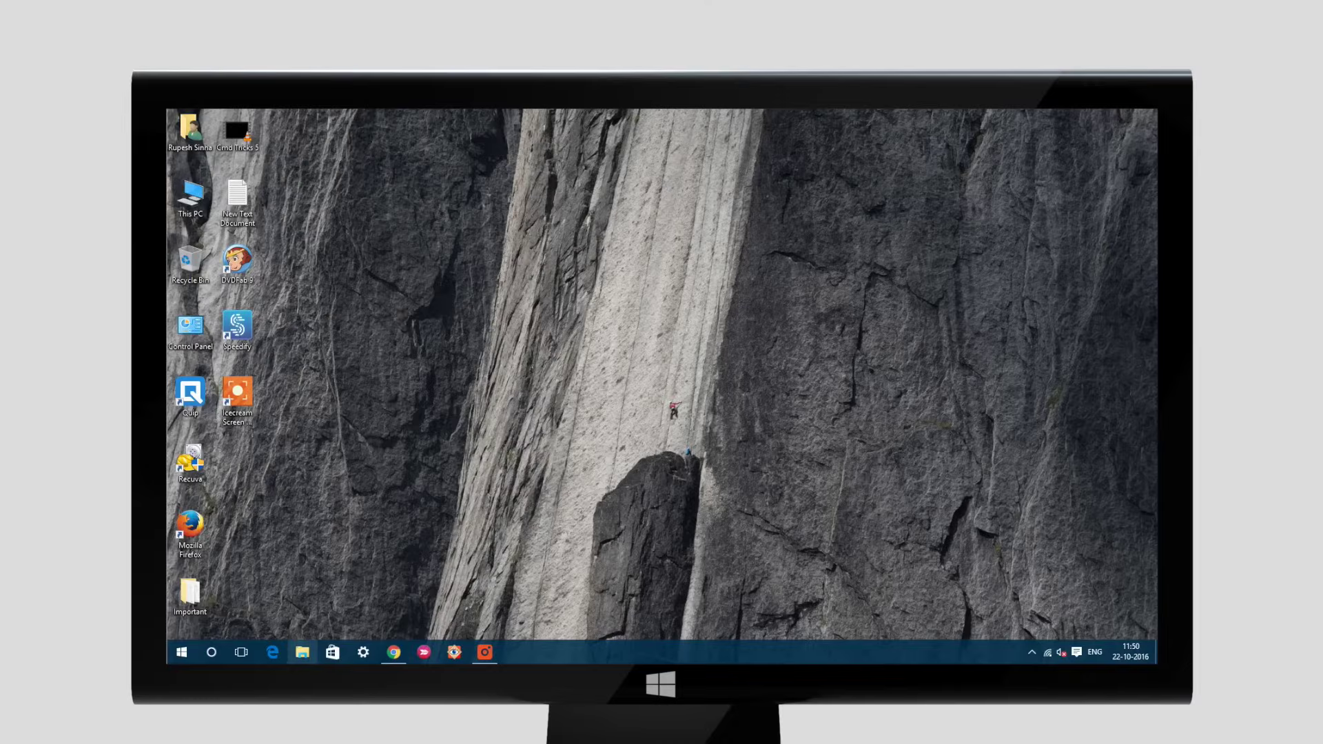
click(301, 653)
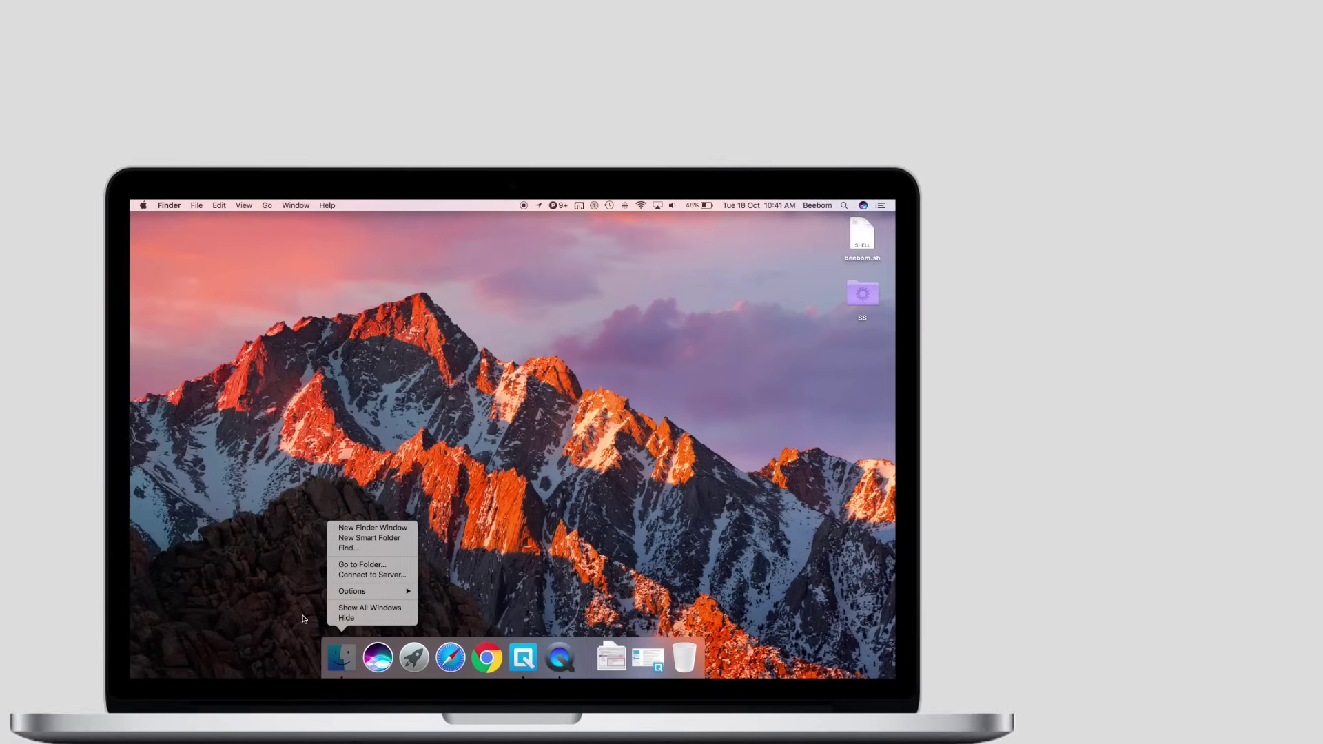
click(304, 618)
Open a new Finder window, close it, reopen one and show Documents
click(342, 661)
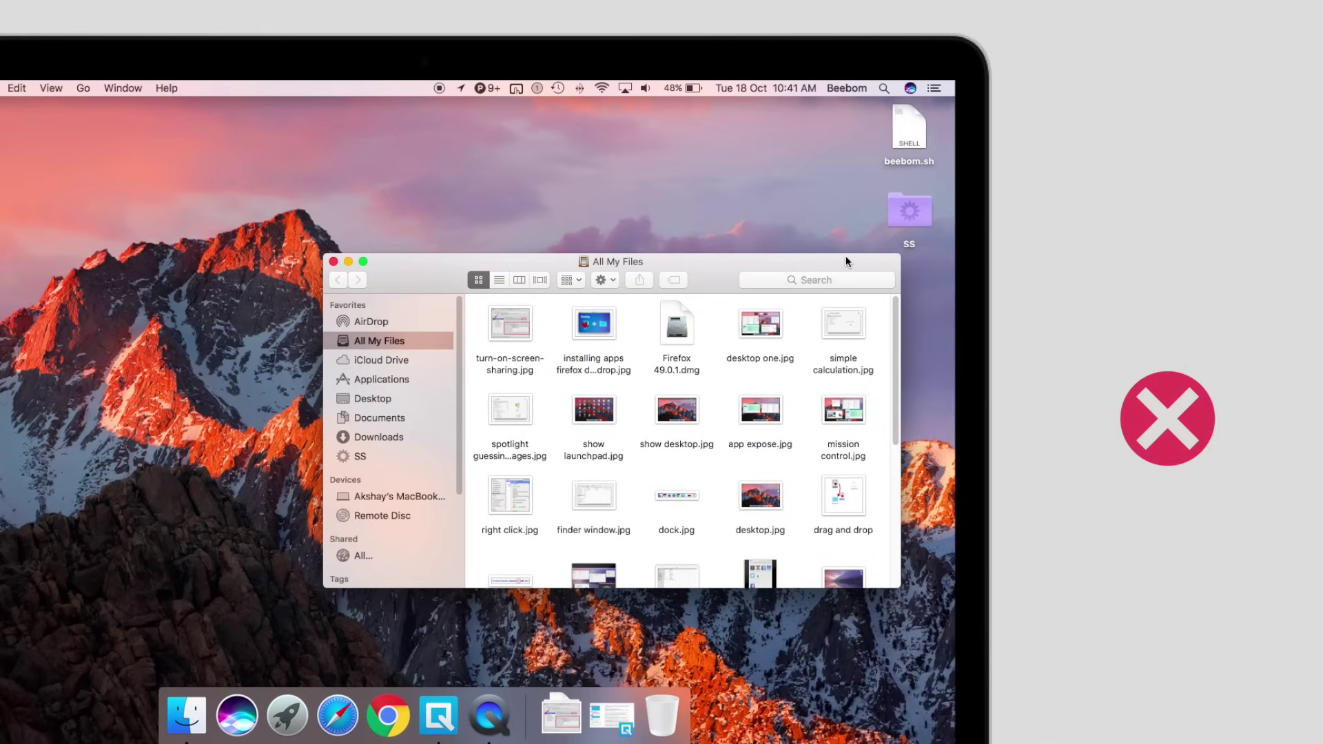
click(333, 261)
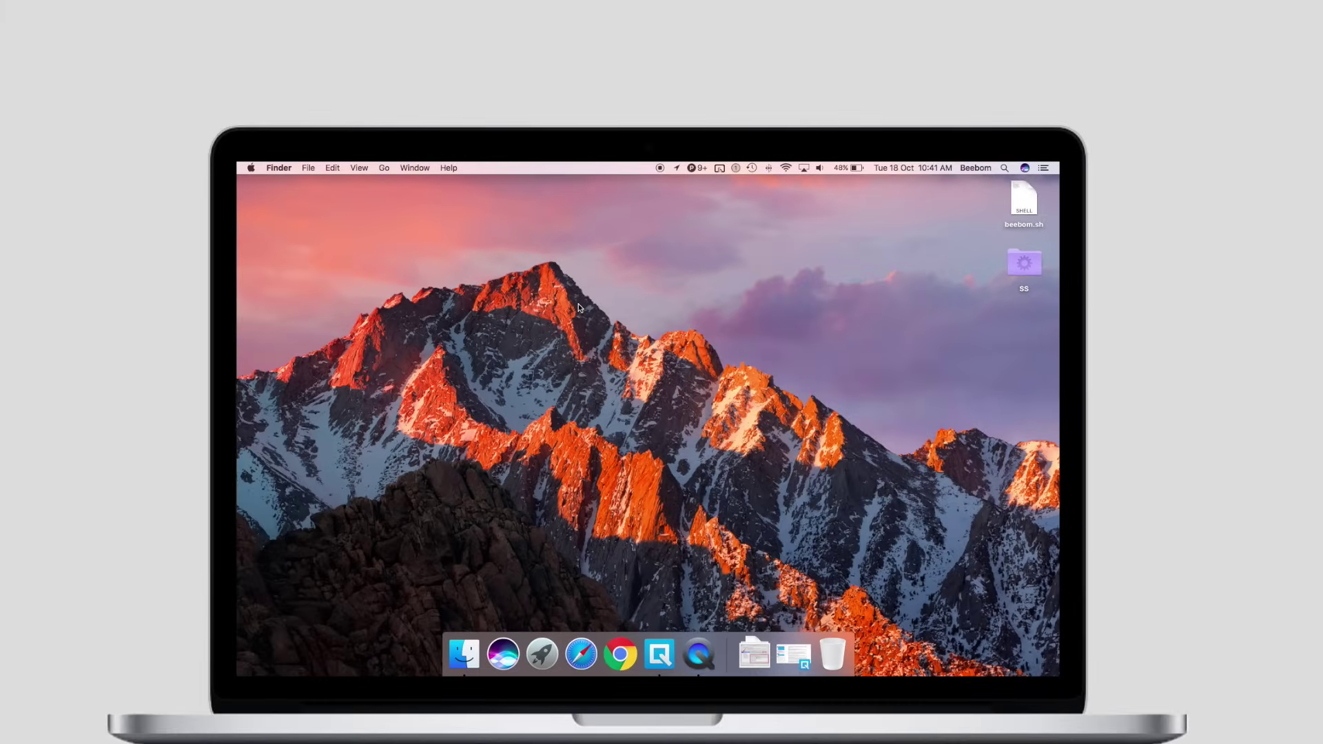
click(365, 686)
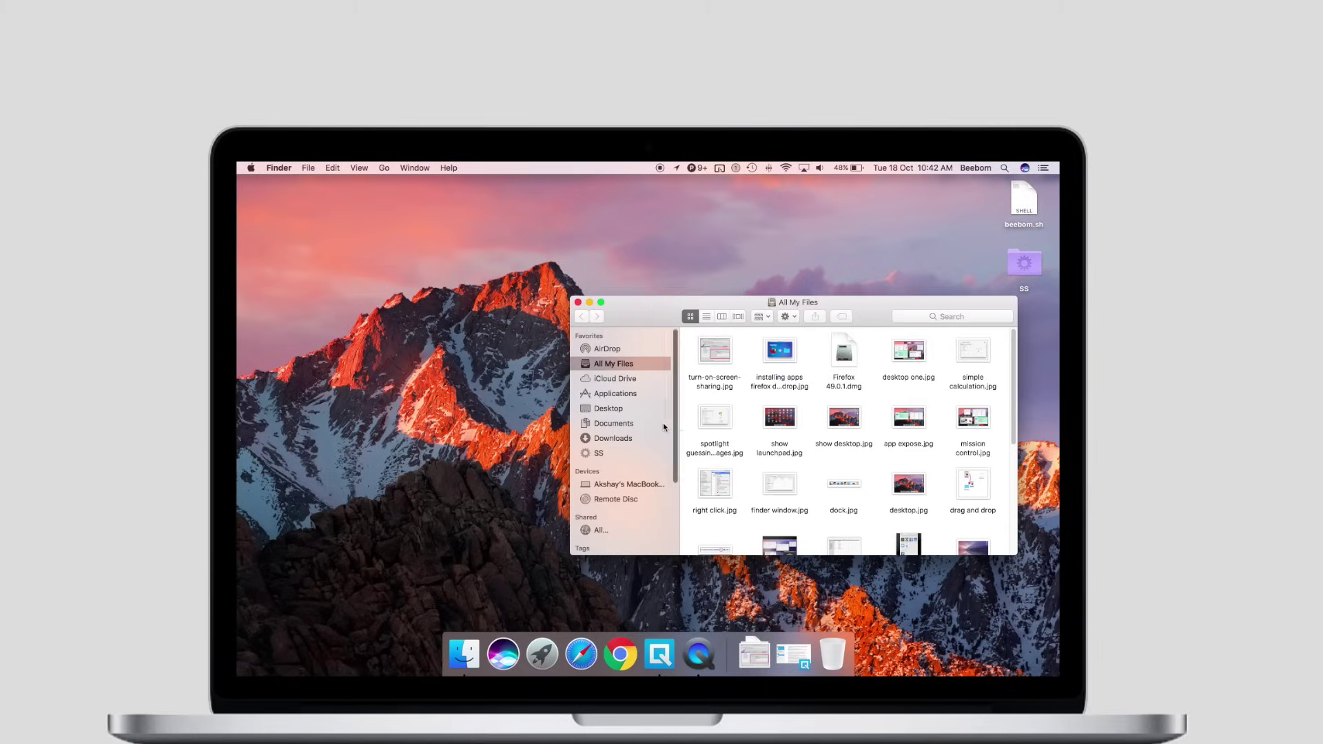
click(633, 423)
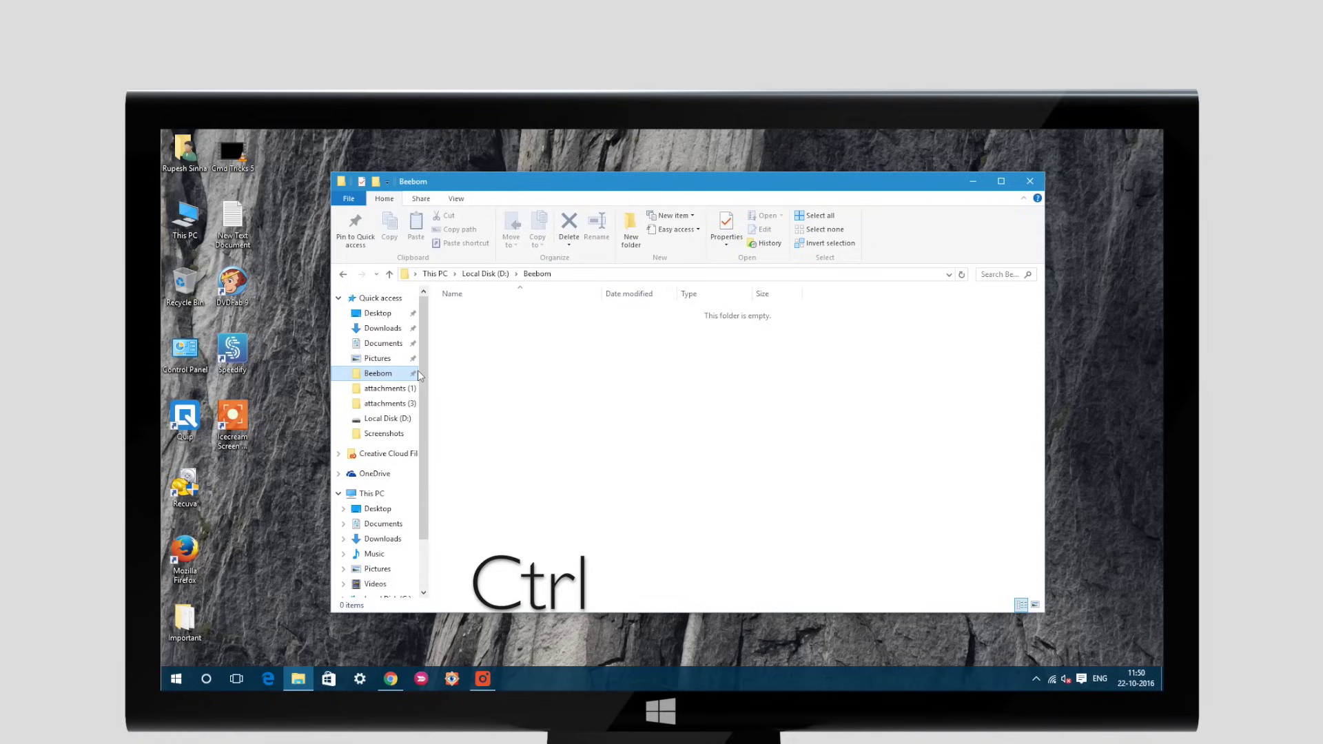
Create New folder and New folder (2) in Beebom and untitled folders in Documents
key(ctrl+shift+n)
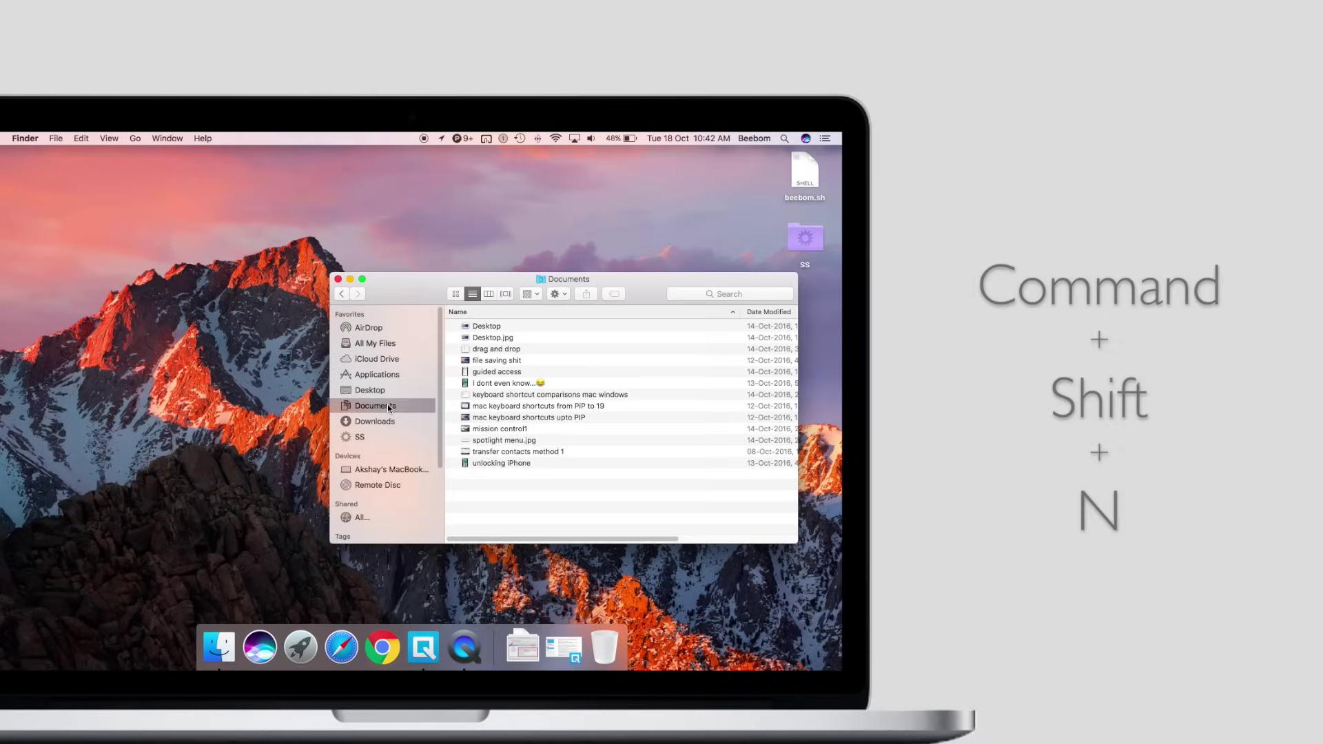
key(super+shift+n)
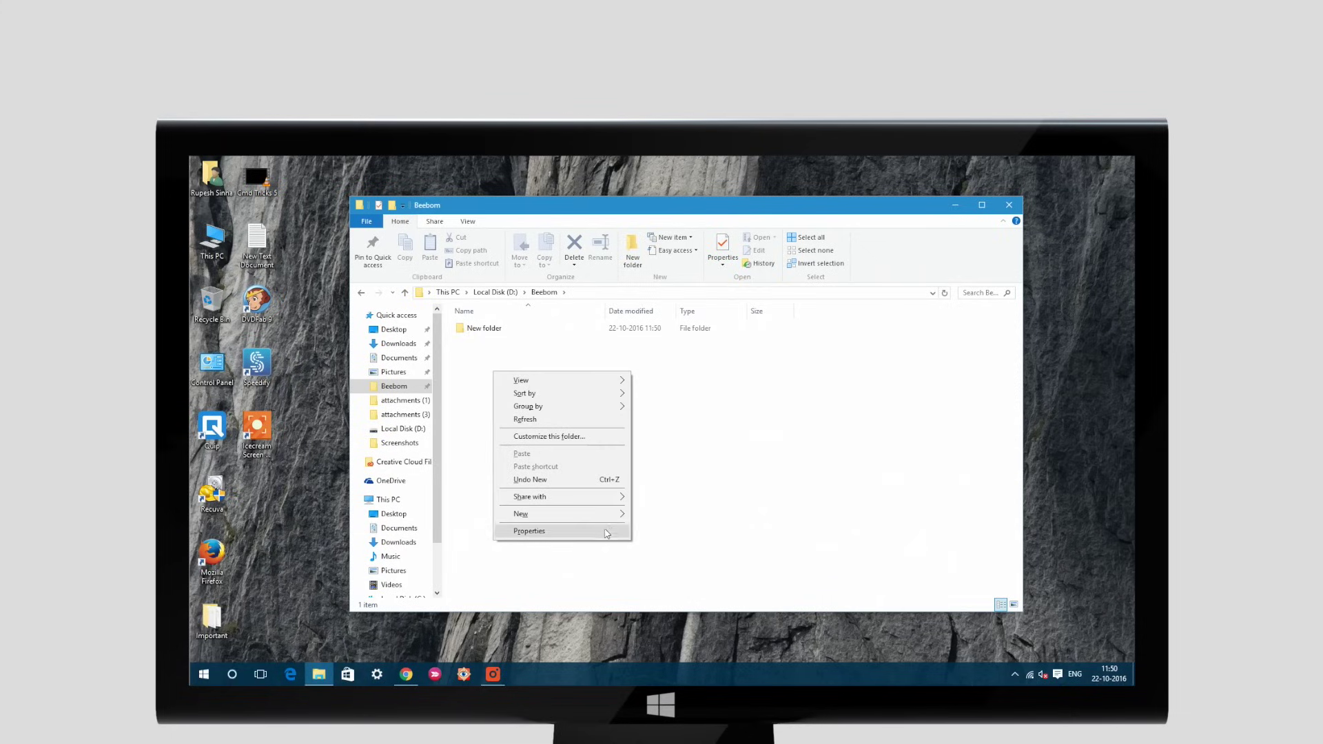
mouse_move(605, 516)
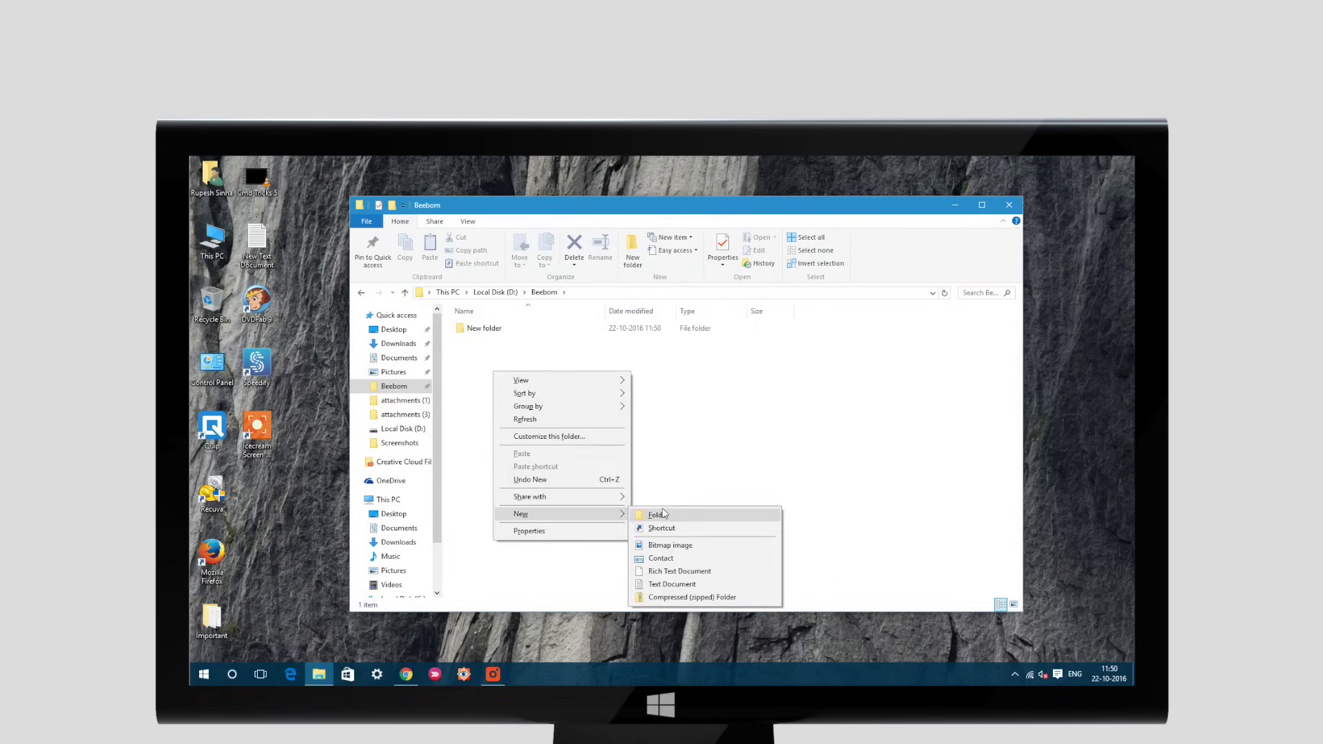
click(658, 514)
key(Return)
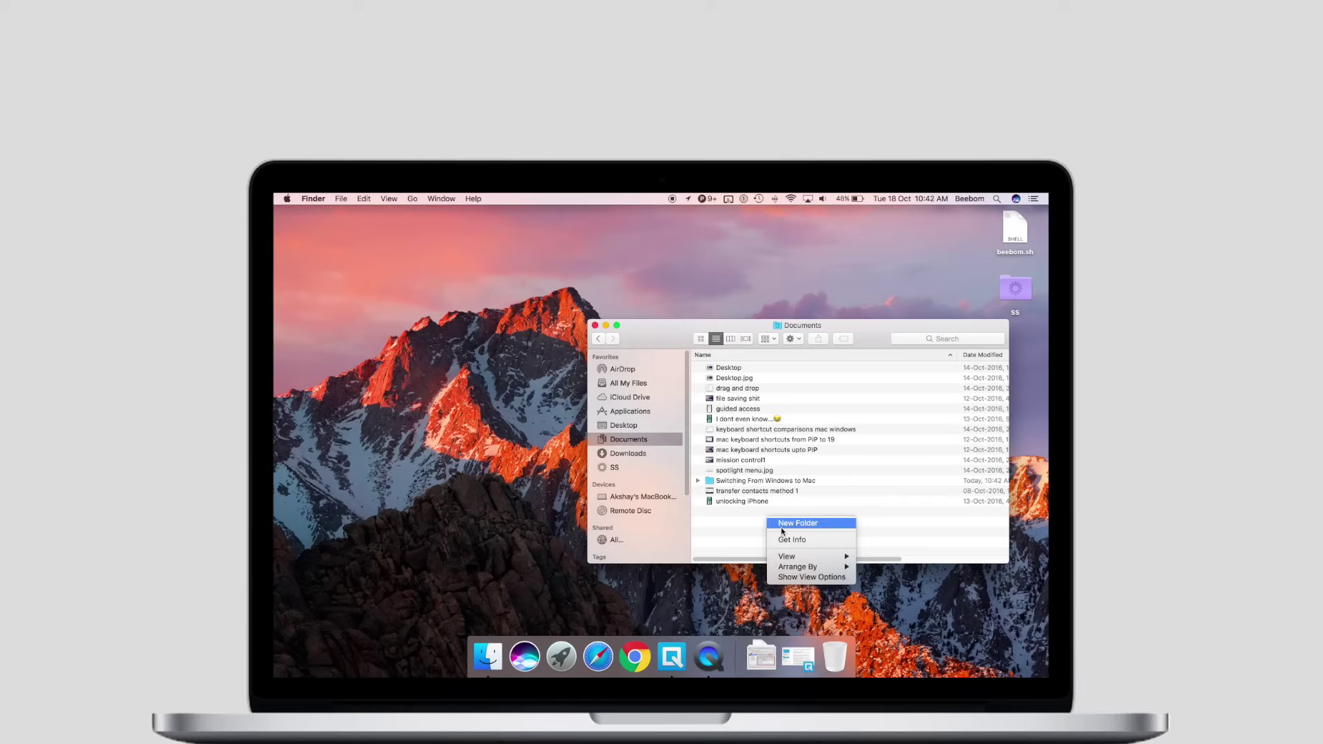
click(782, 529)
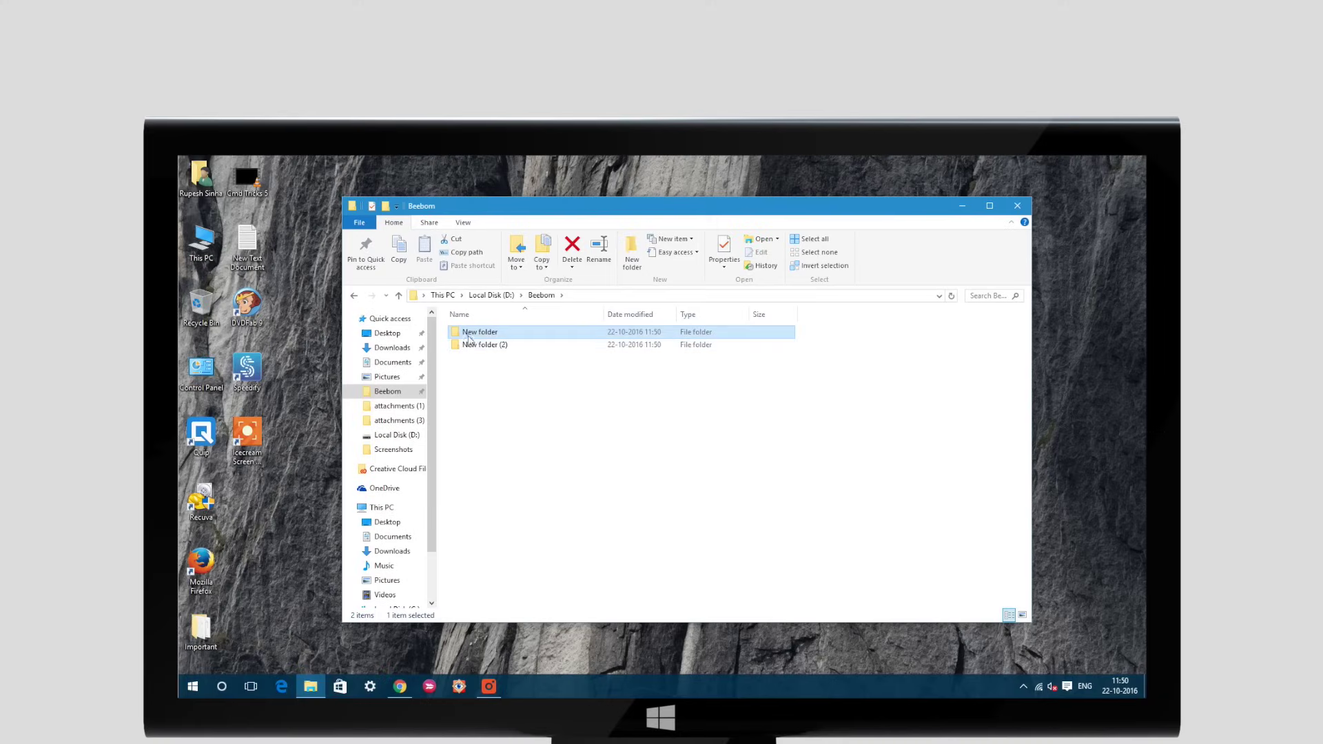
Rename Explorer's new folders to Beebom Folder and Test
right_click(481, 335)
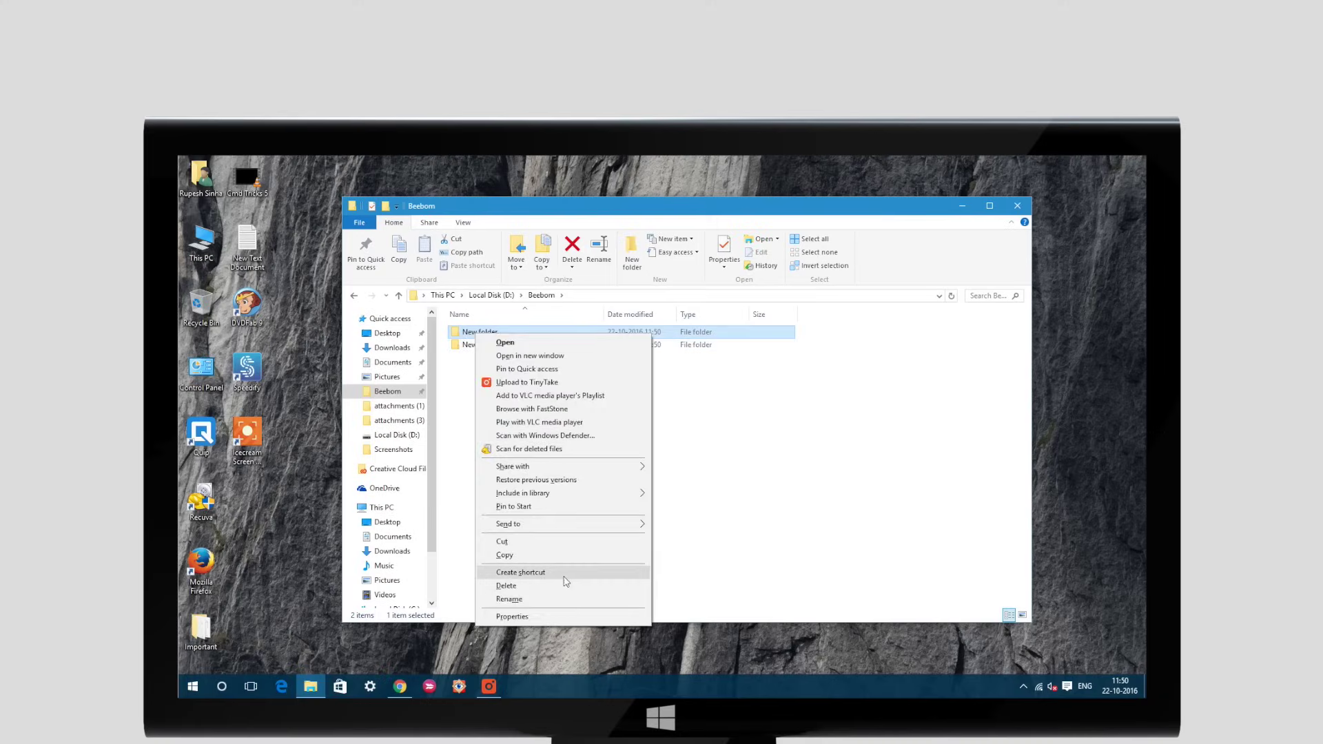
click(566, 599)
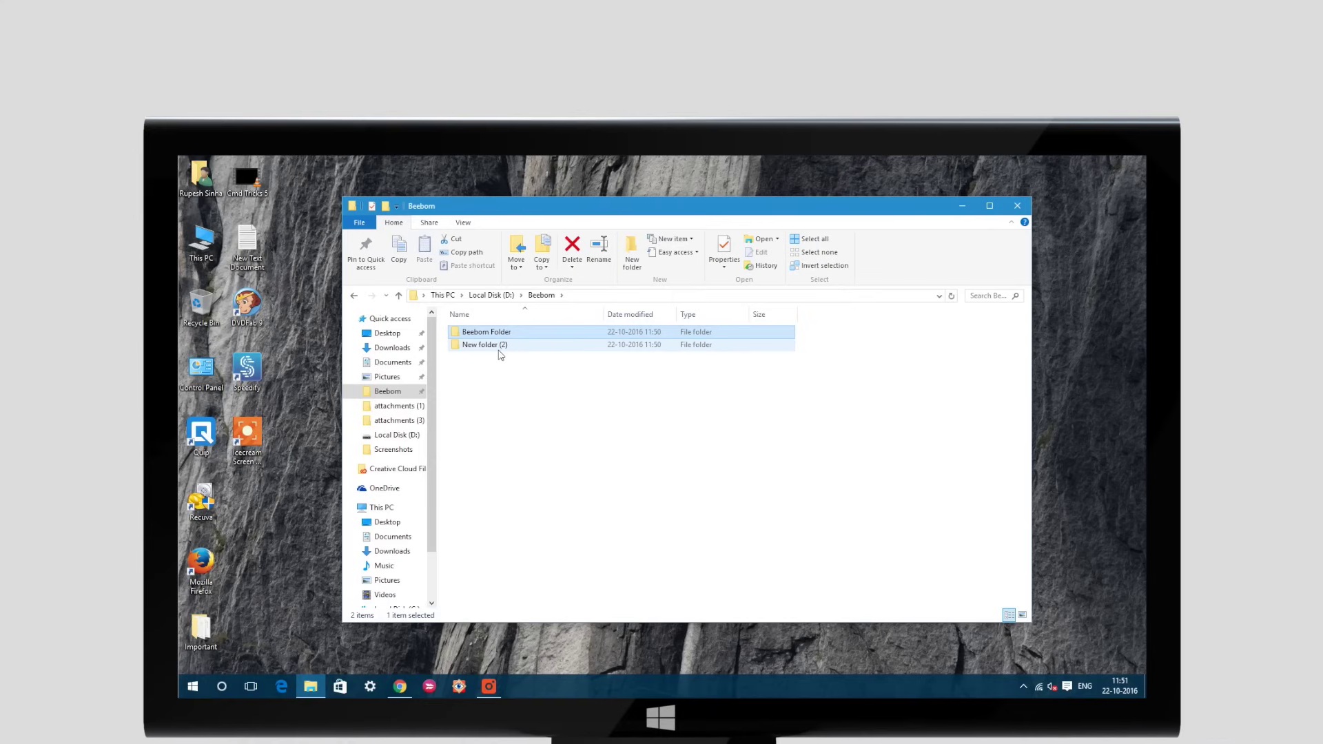
click(499, 348)
key(F2)
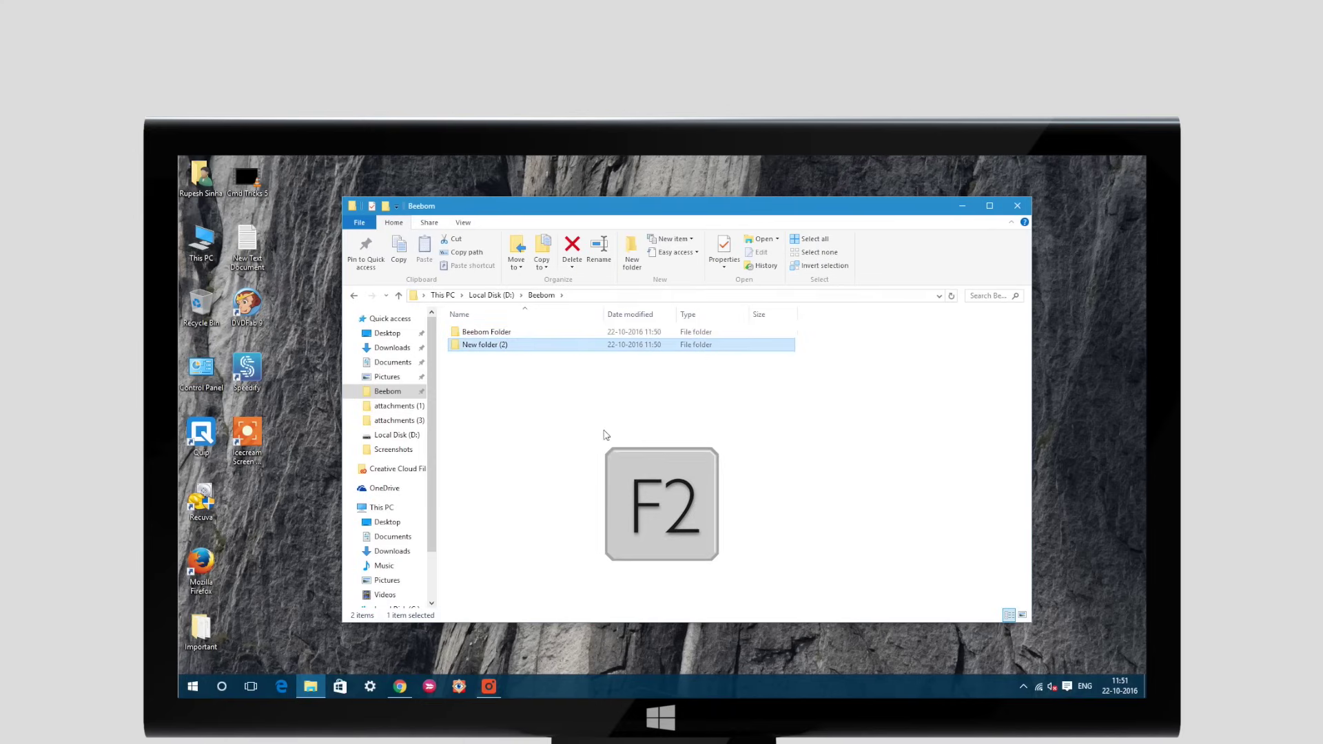
text(Test)
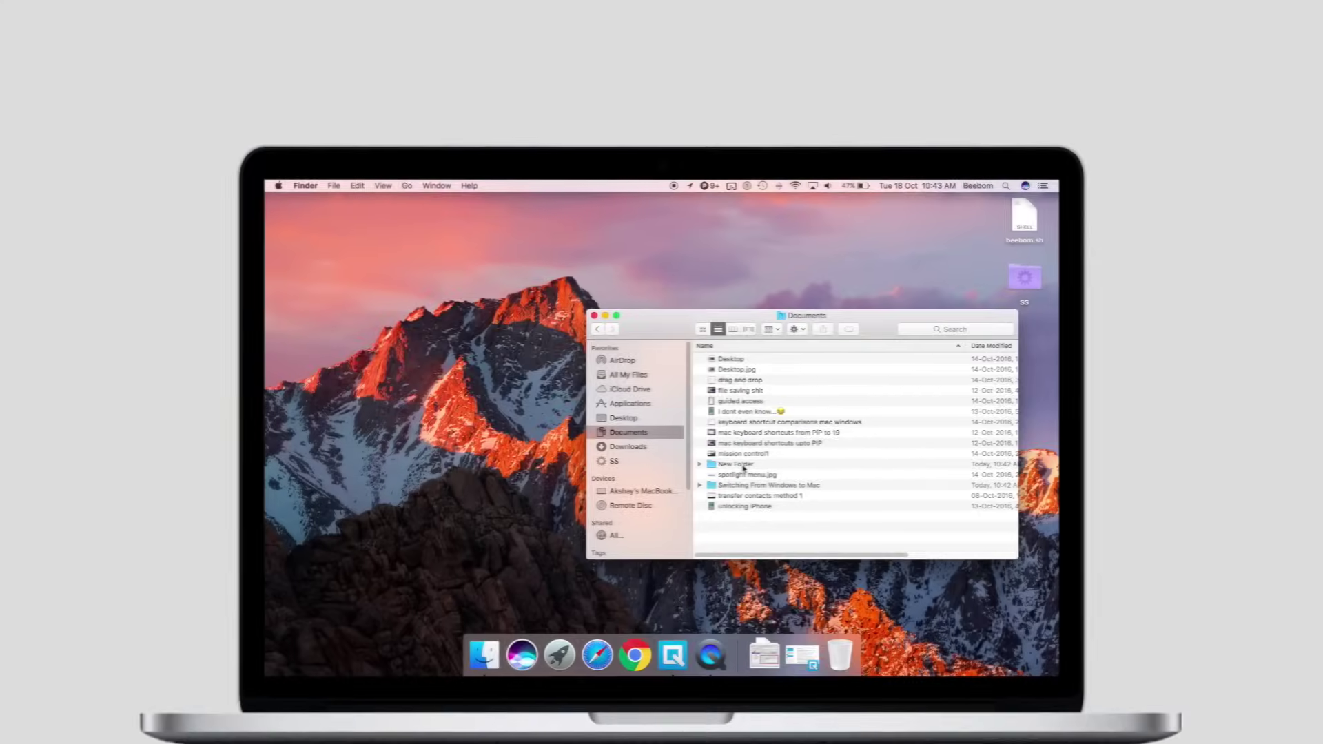
Start renaming the untitled New Folder in Finder's Documents
click(730, 463)
right_click(745, 464)
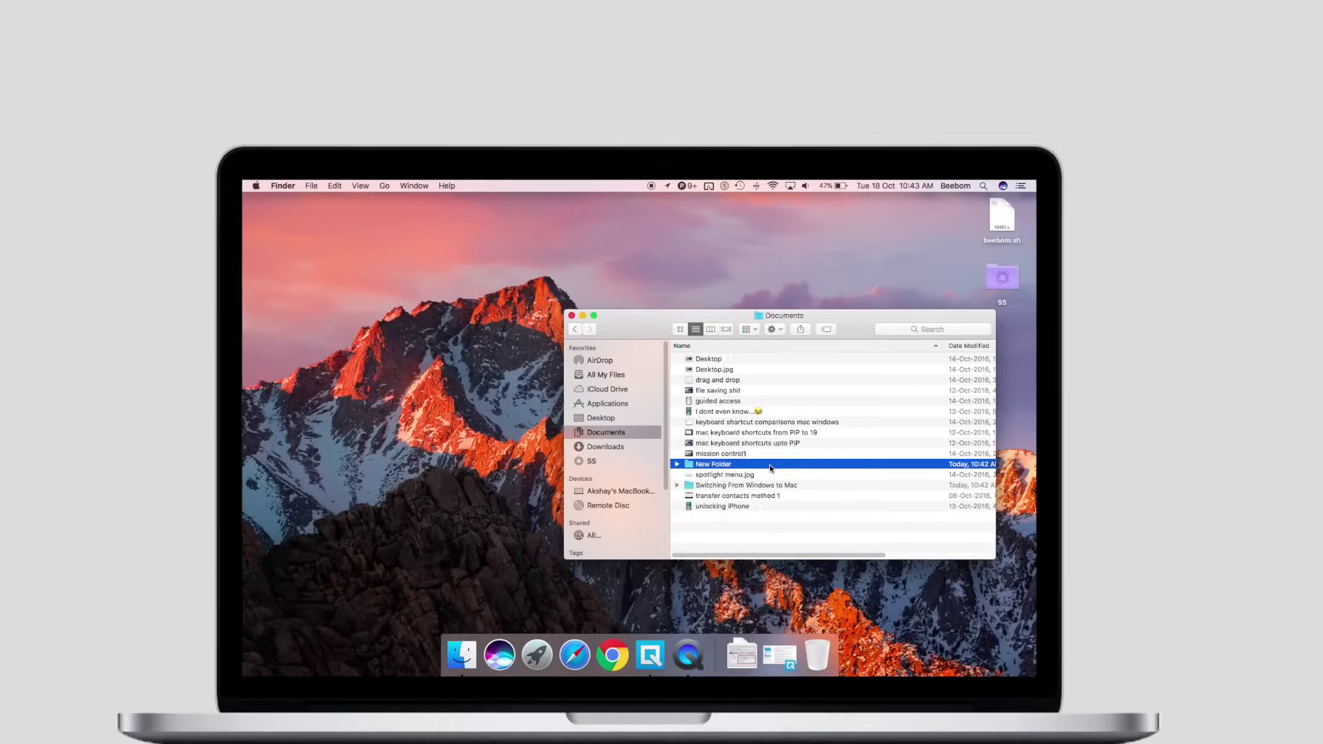
key(Return)
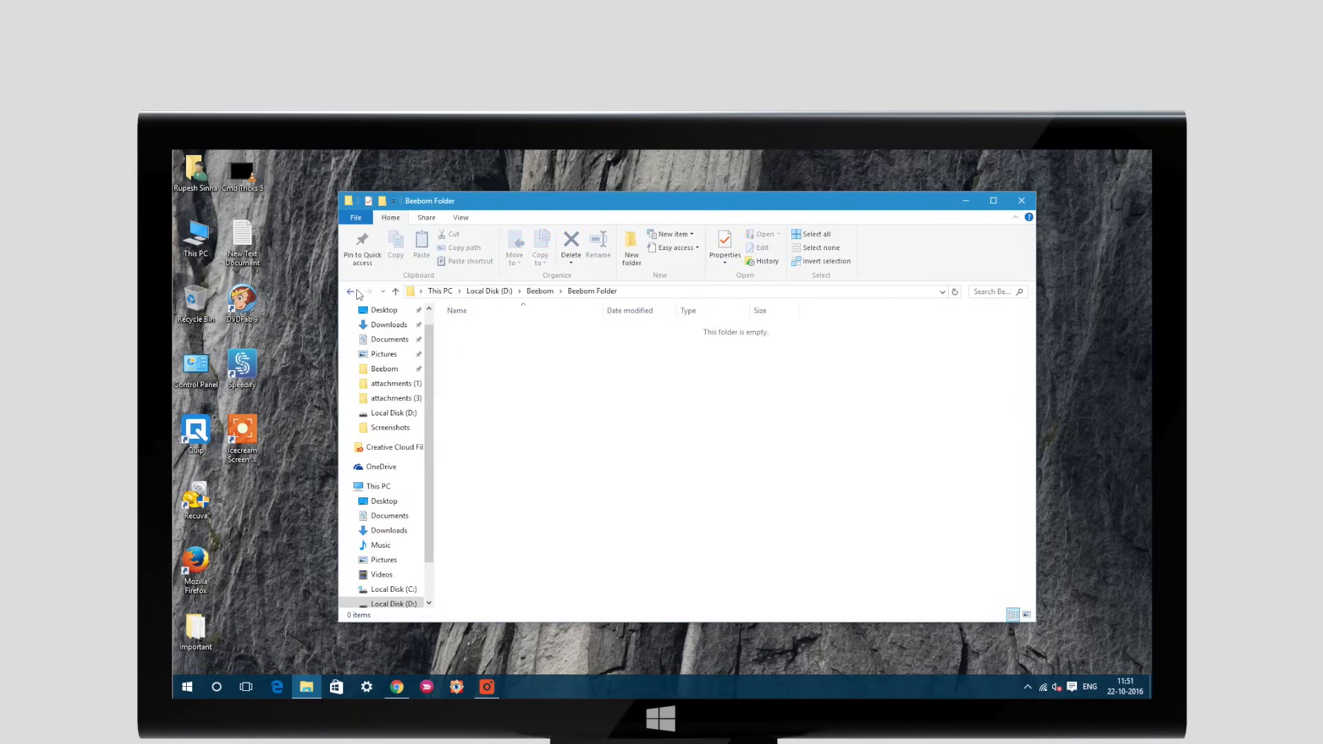
Return to Beebom, open Desktop from Documents, and open two new Finder tabs
click(351, 290)
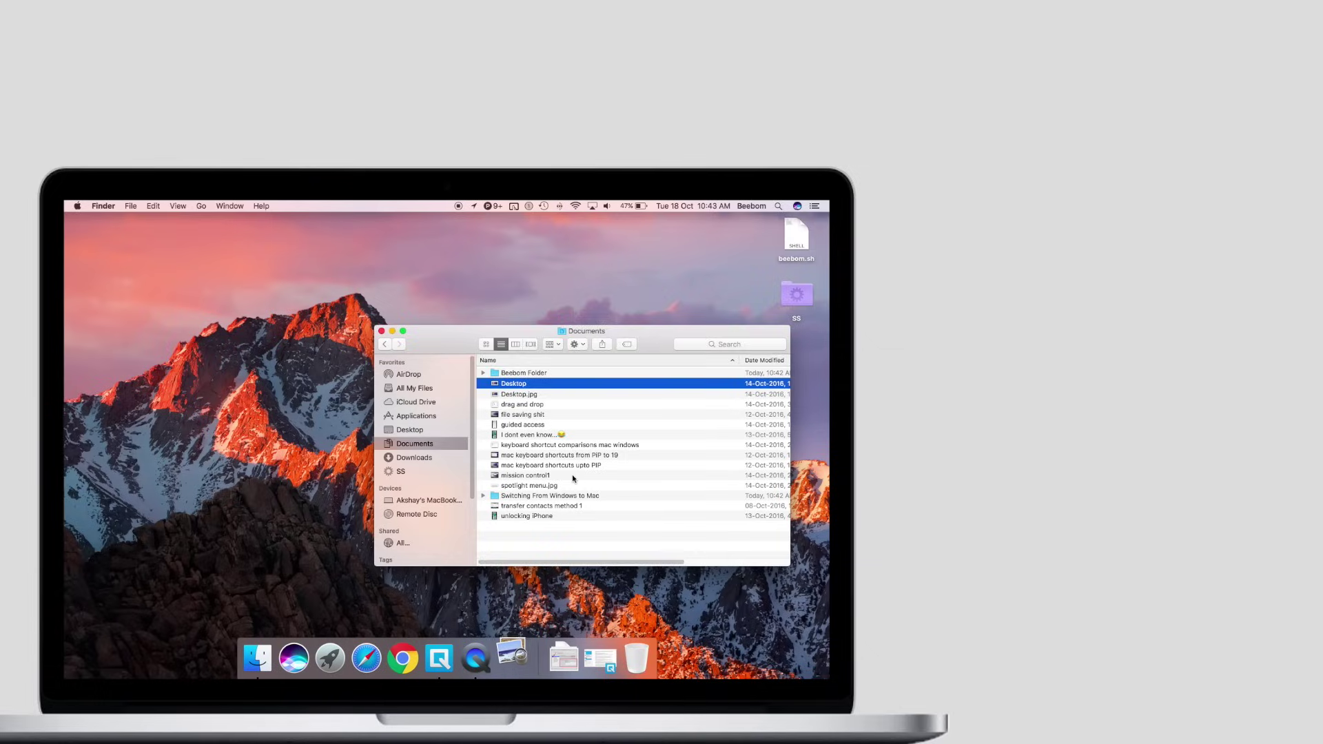
key(super+o)
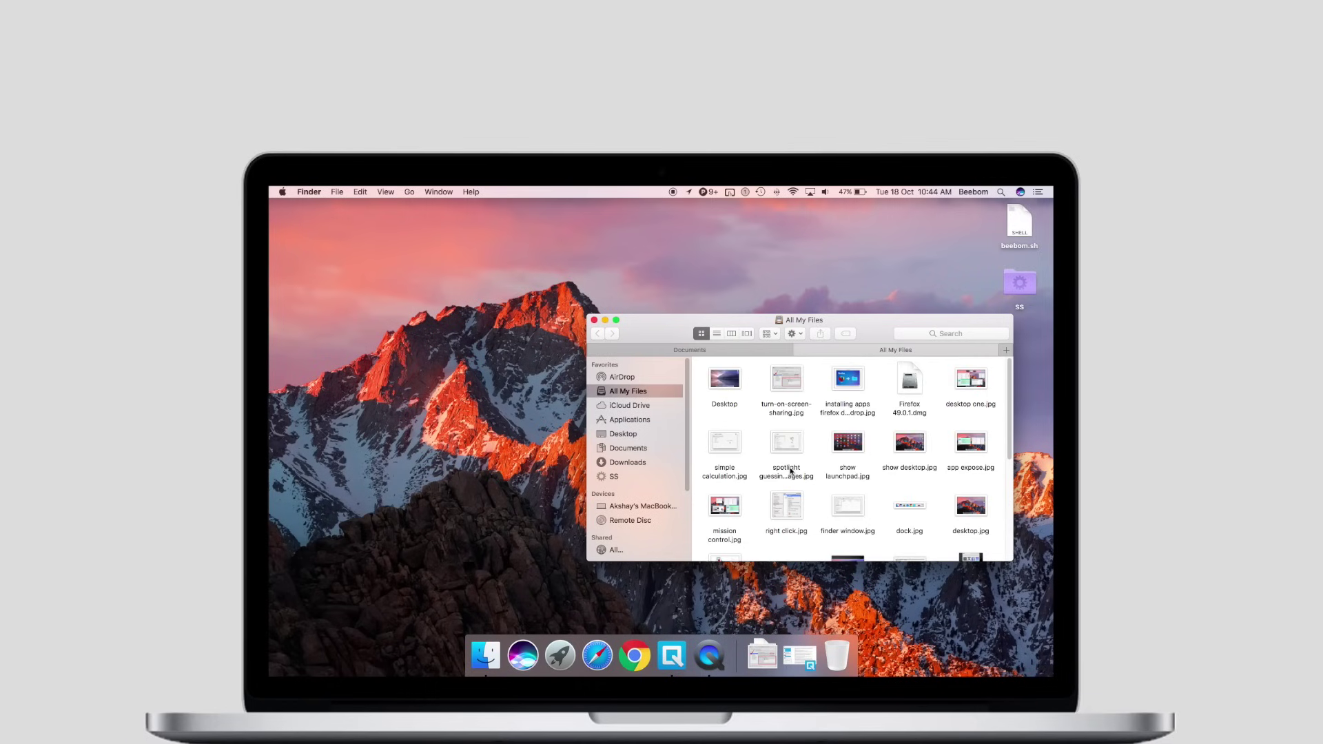
key(super+t)
key(super+t)
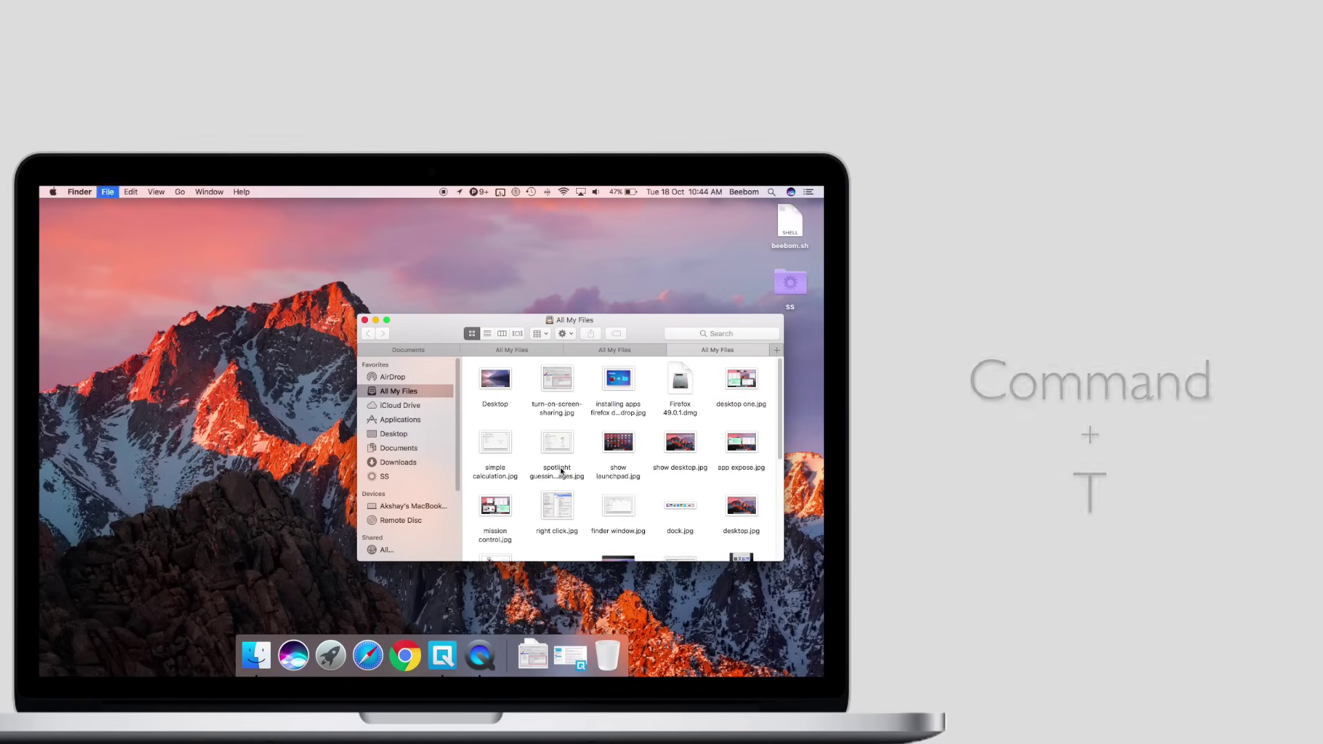
key(super+t)
key(super+t)
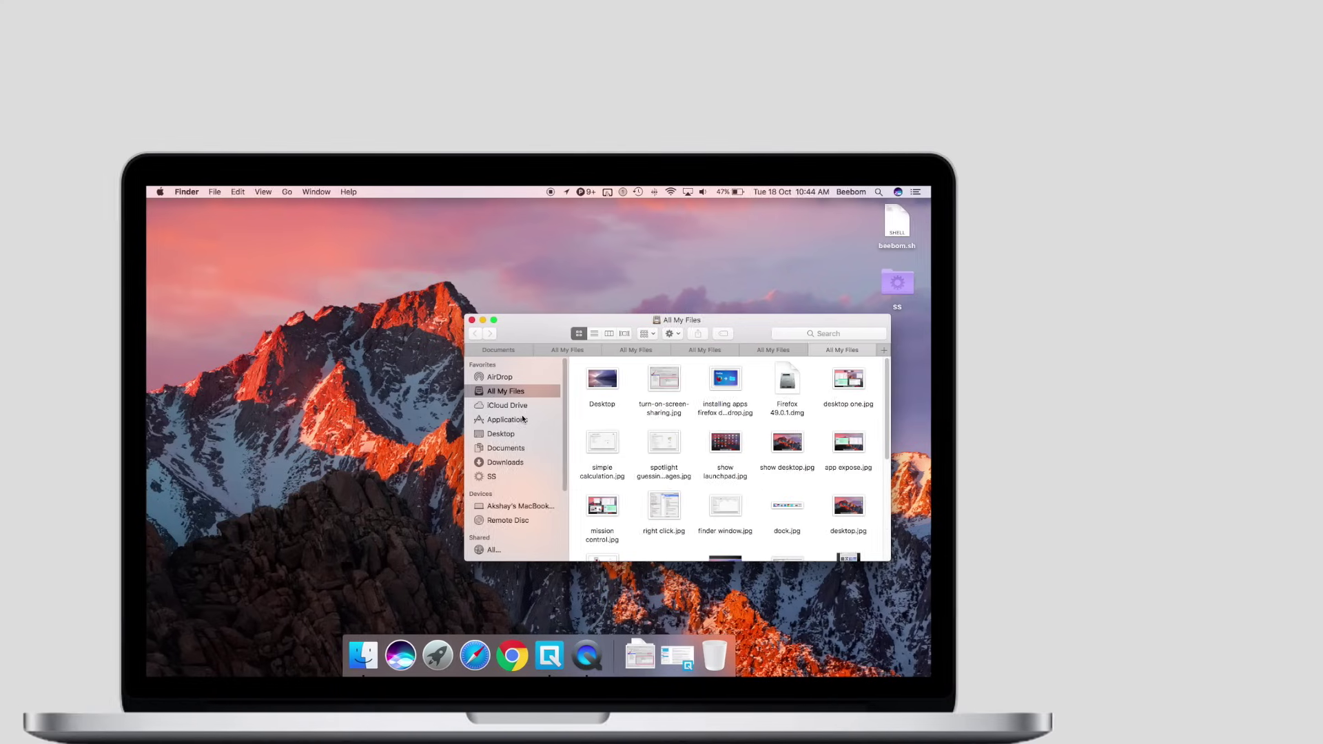
Show Applications and Desktop in separate tabs, switching tabs with Ctrl+Shift+Tab
click(522, 419)
key(ctrl+shift+Tab)
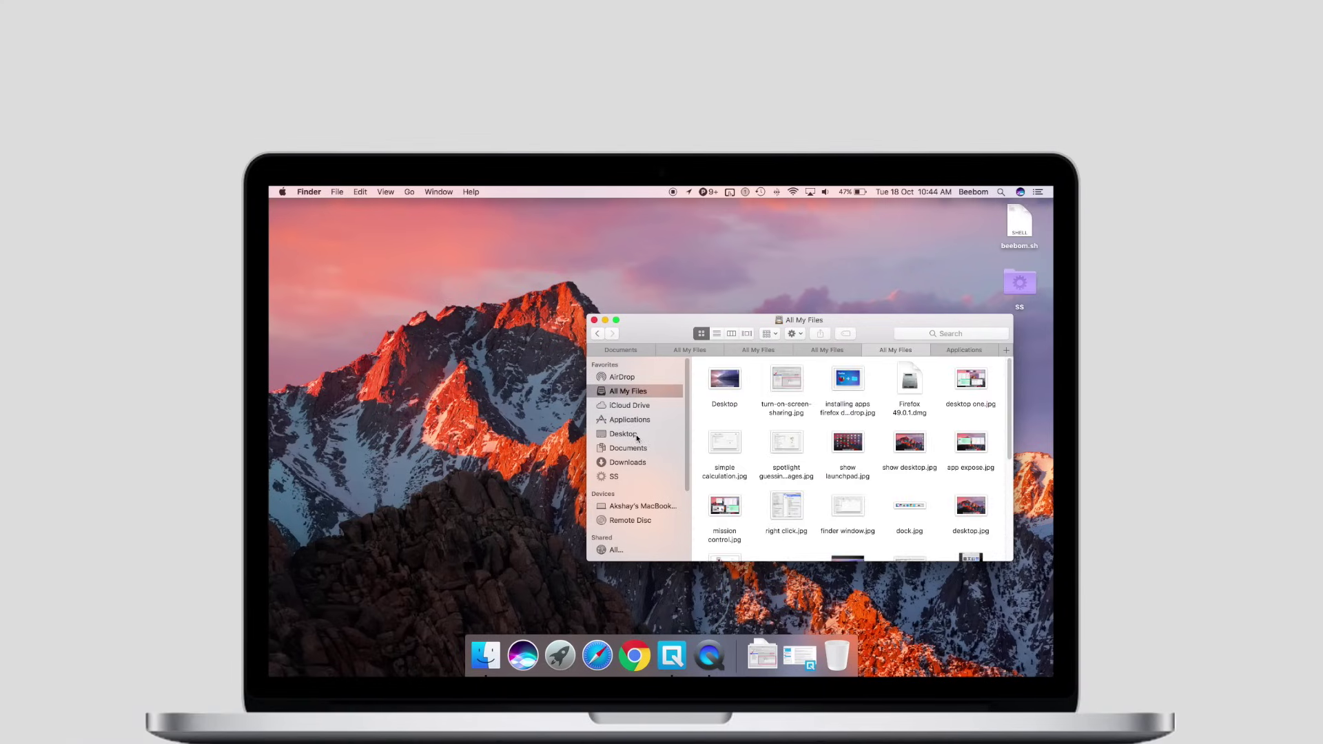
click(636, 437)
key(ctrl+shift+Tab)
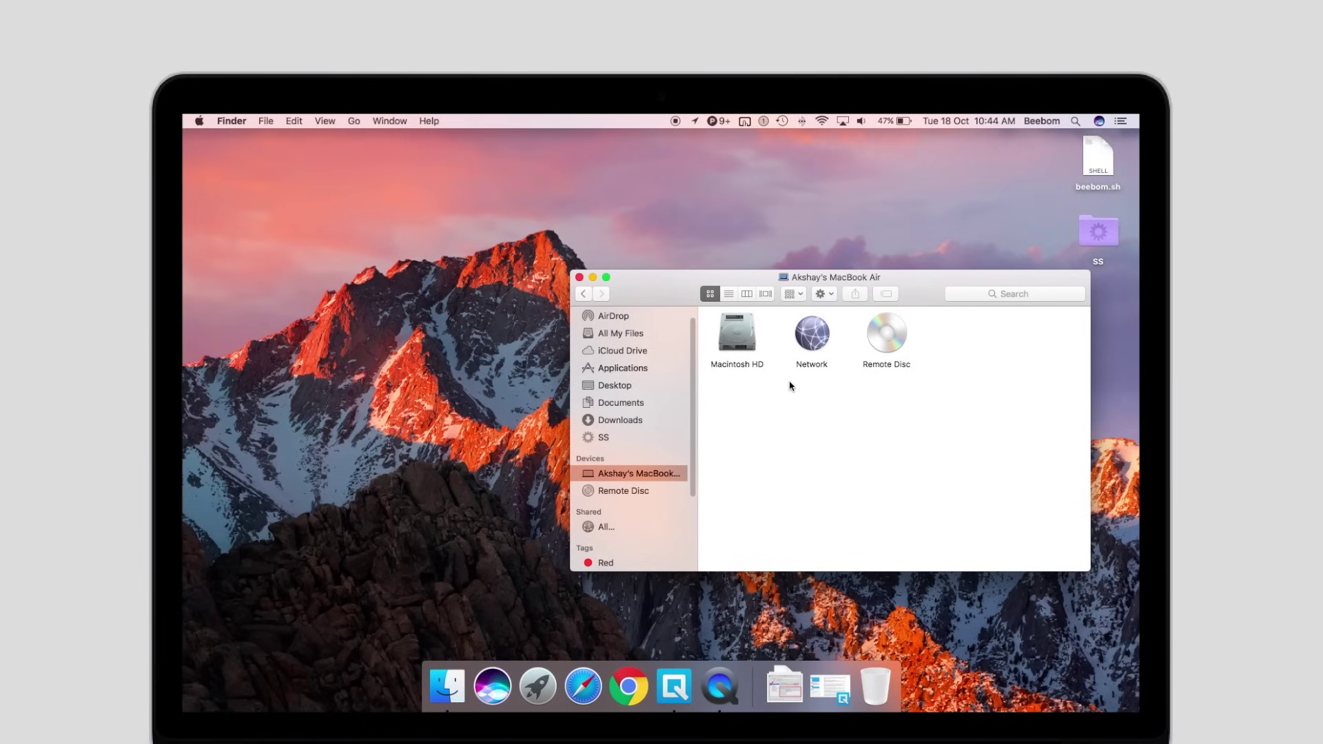
Open the Macintosh HD drive and scroll through its contents
double_click(754, 349)
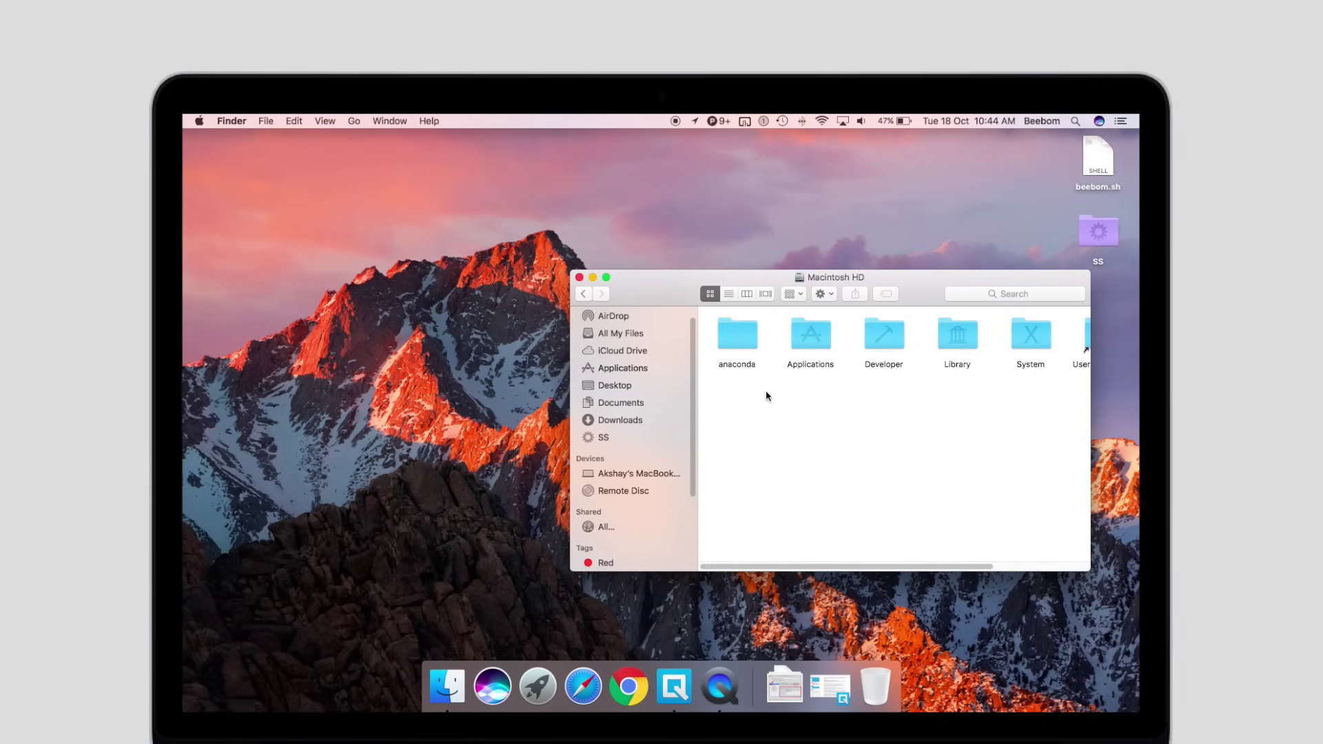
scroll(765, 391, right, 3)
scroll(781, 384, left, 3)
scroll(673, 386, up, 2)
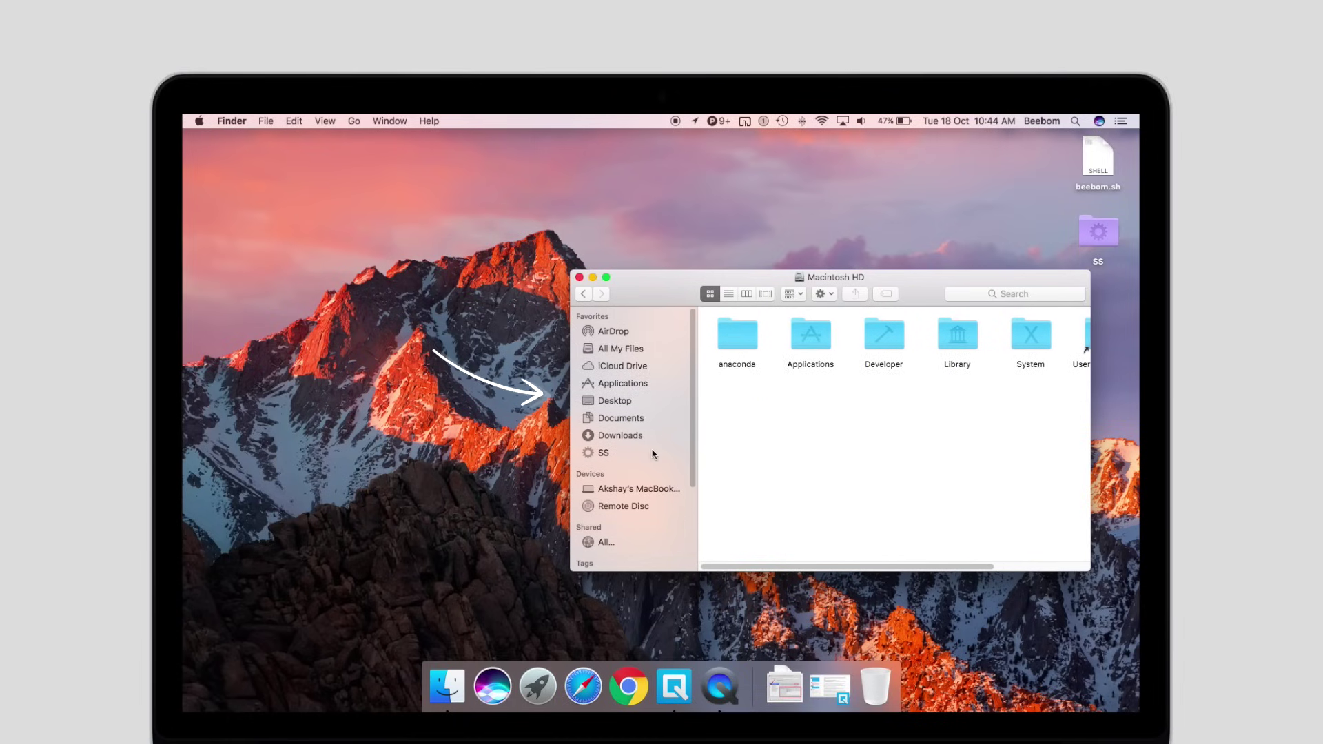
scroll(652, 454, down, 5)
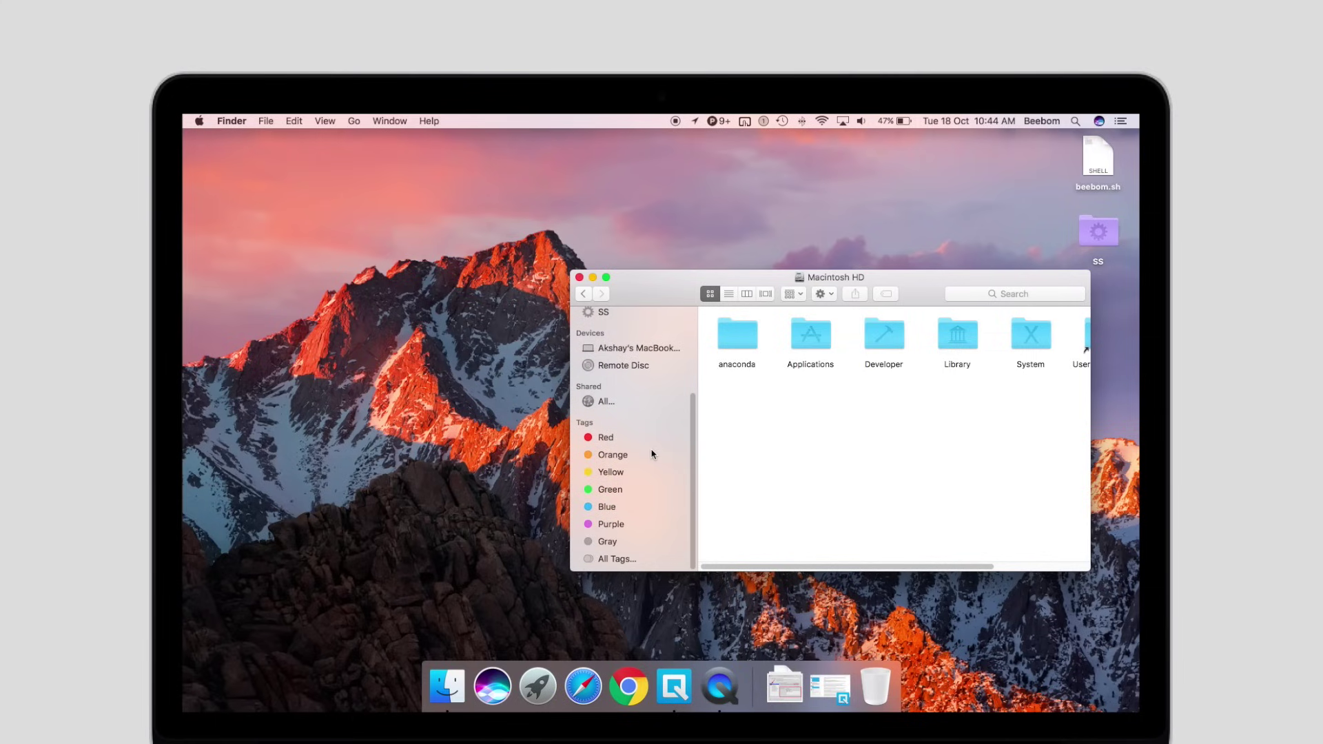
scroll(652, 454, up, 5)
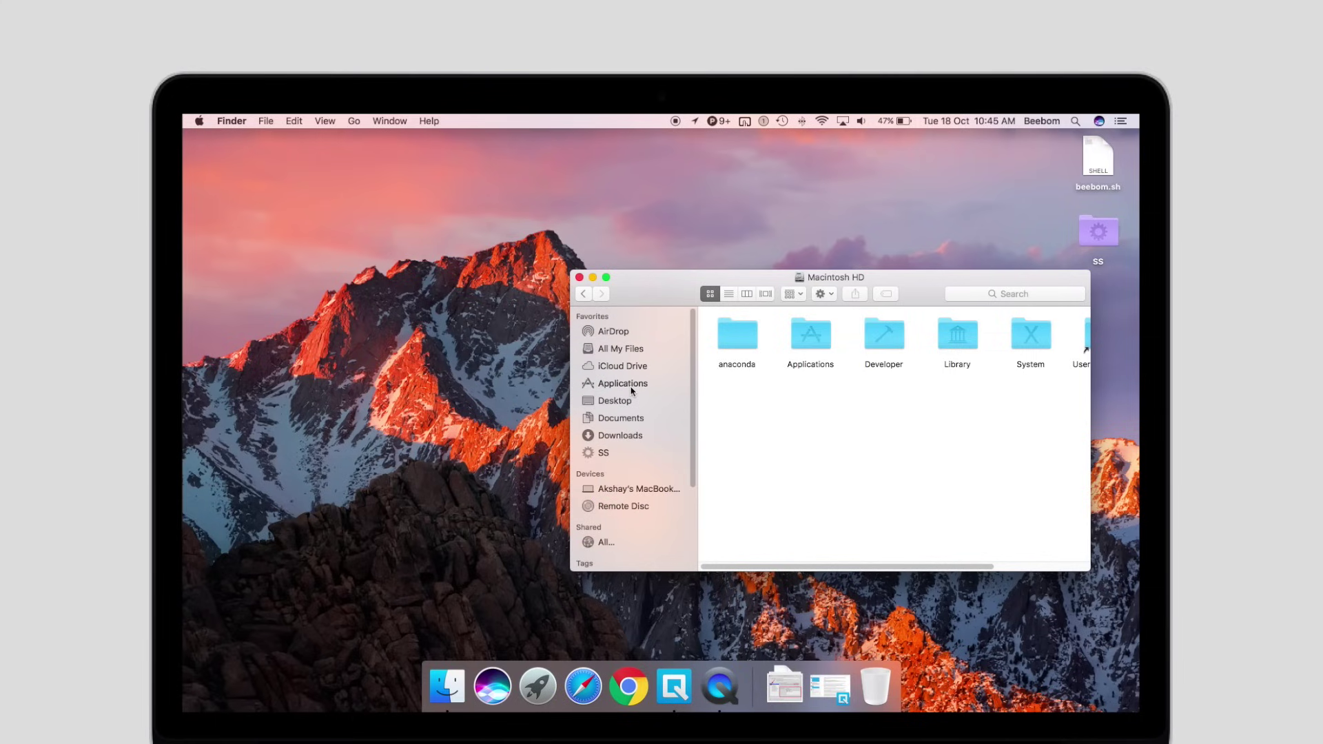
Browse Applications, go back to the list of disks, then show All My Files
click(631, 387)
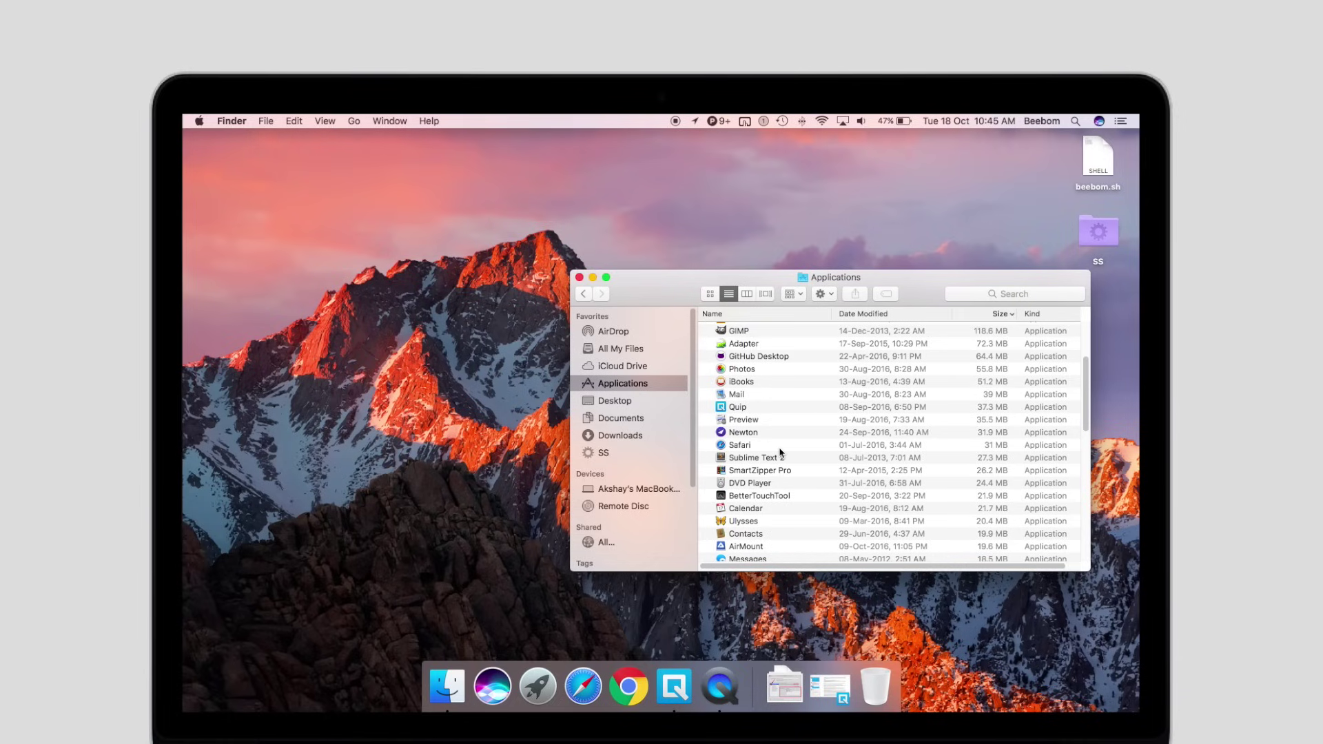
scroll(781, 451, down, 3)
scroll(780, 452, up, 6)
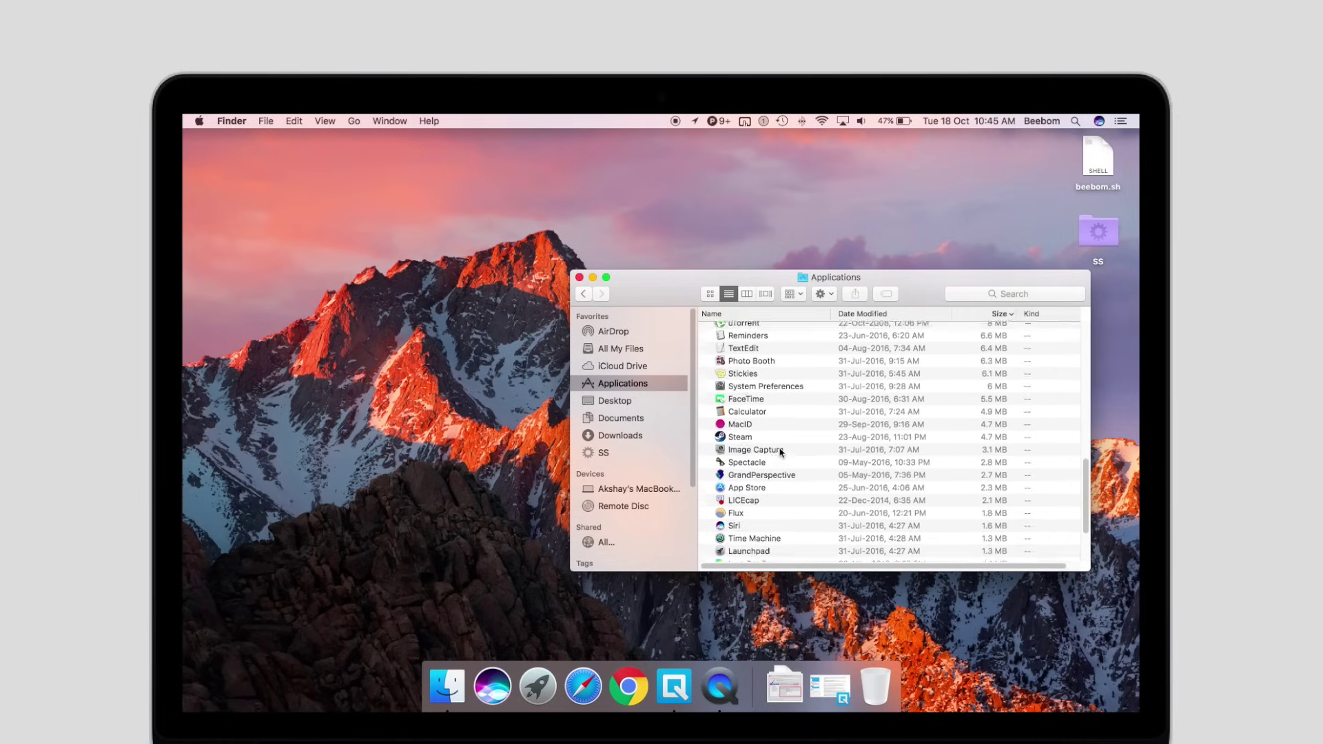
click(587, 294)
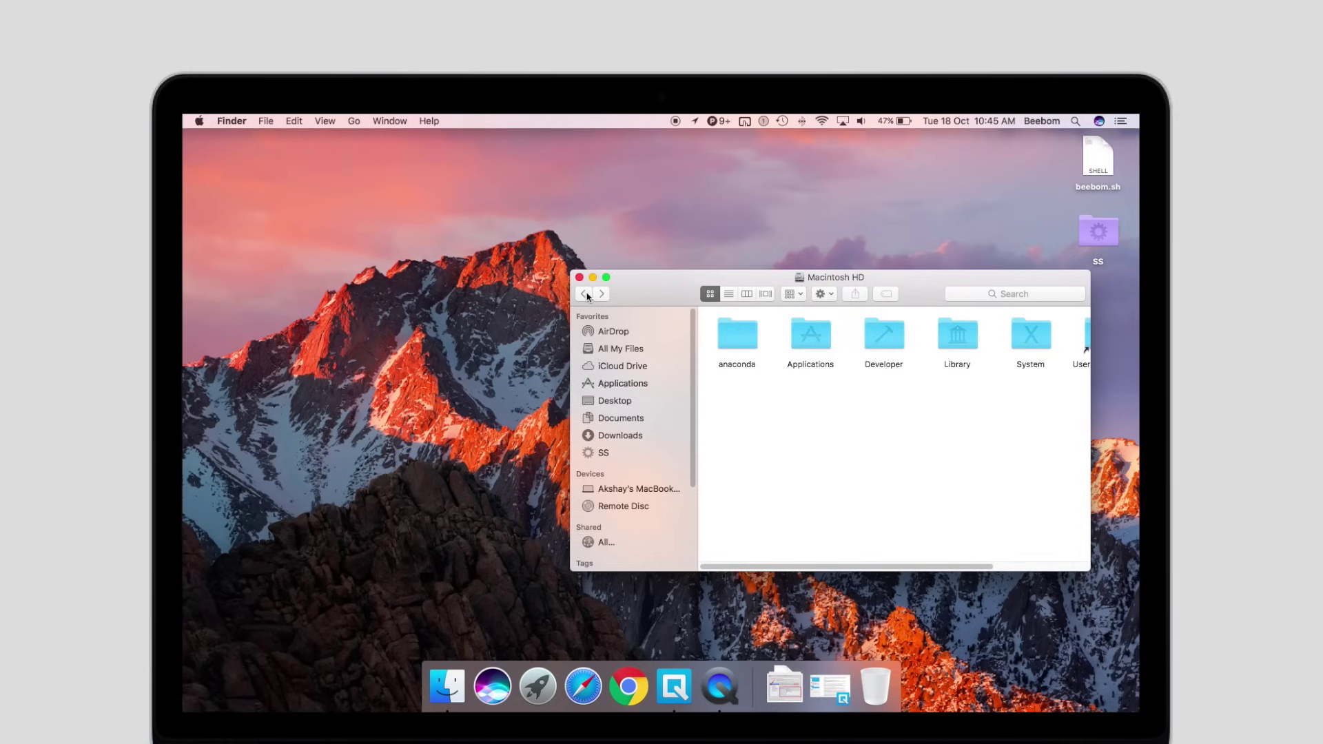
click(588, 294)
click(638, 351)
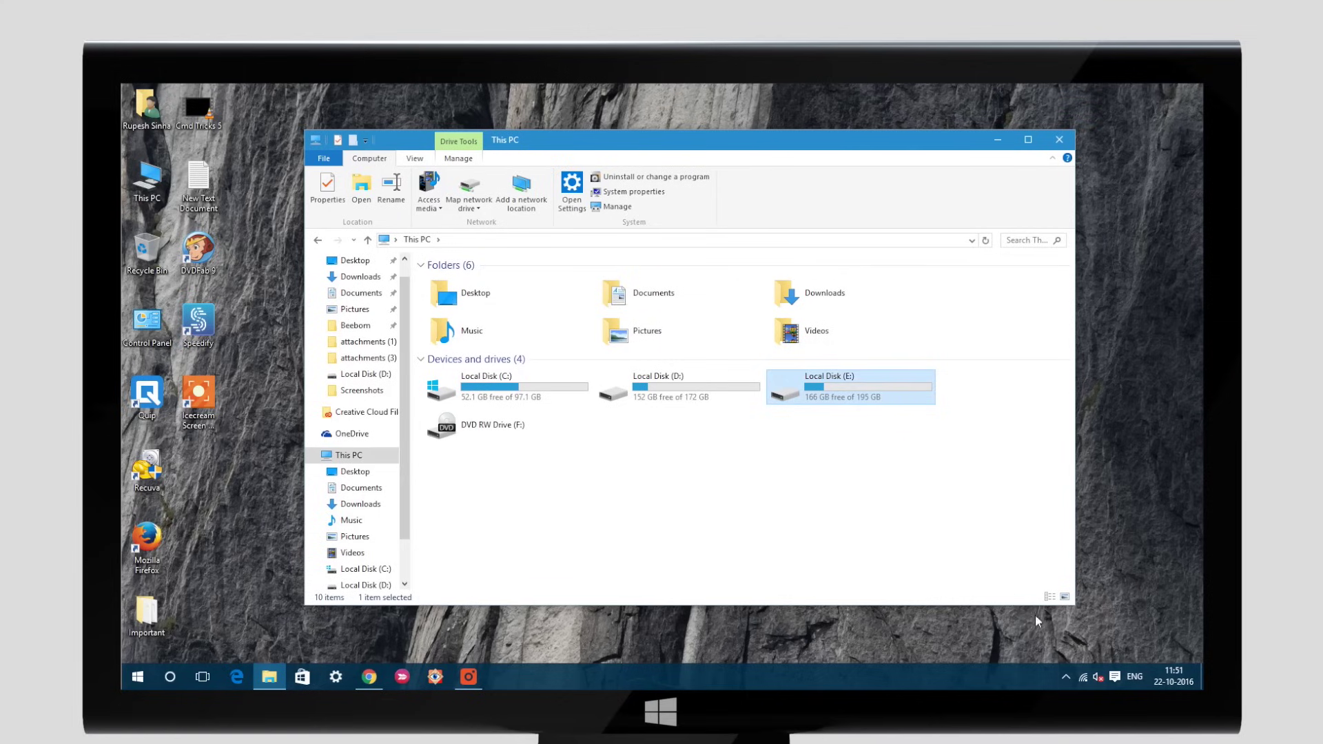
Eject the USB drive on Windows and the BEEBOM drive in Finder
click(1064, 676)
click(1038, 594)
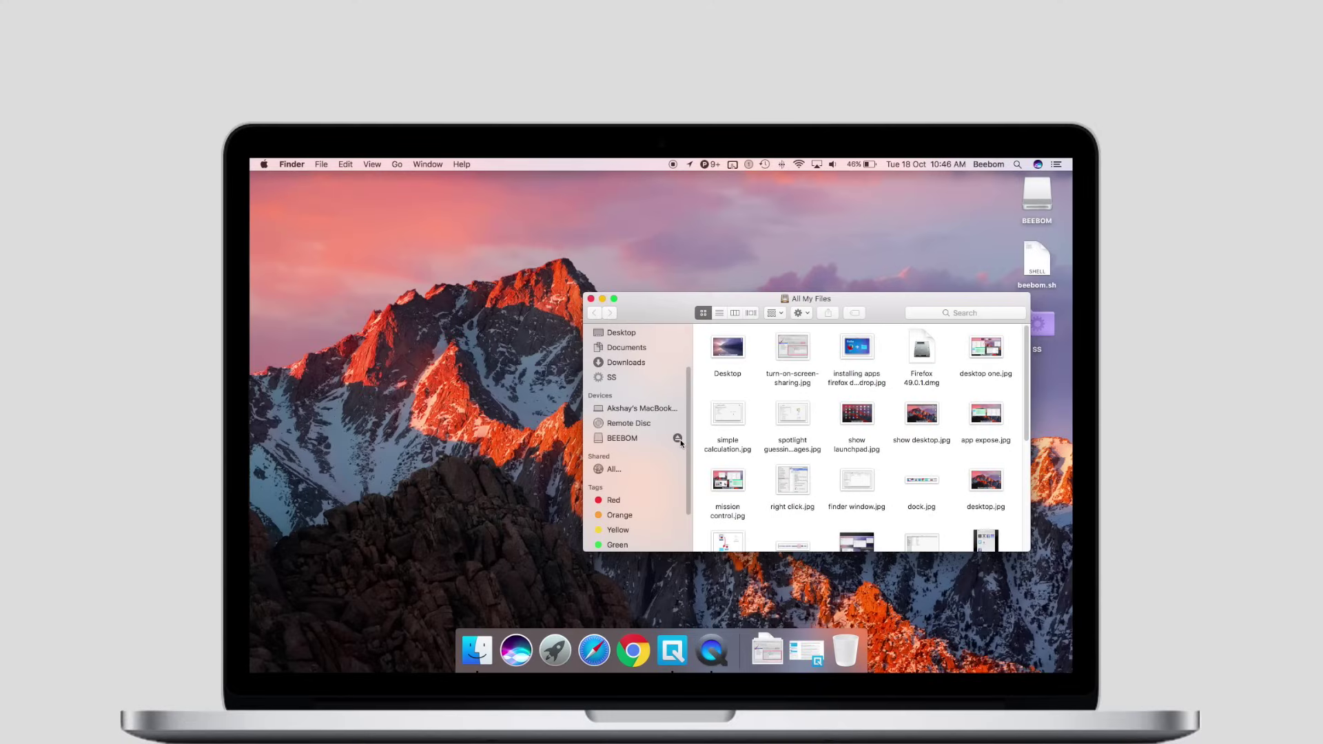
click(680, 441)
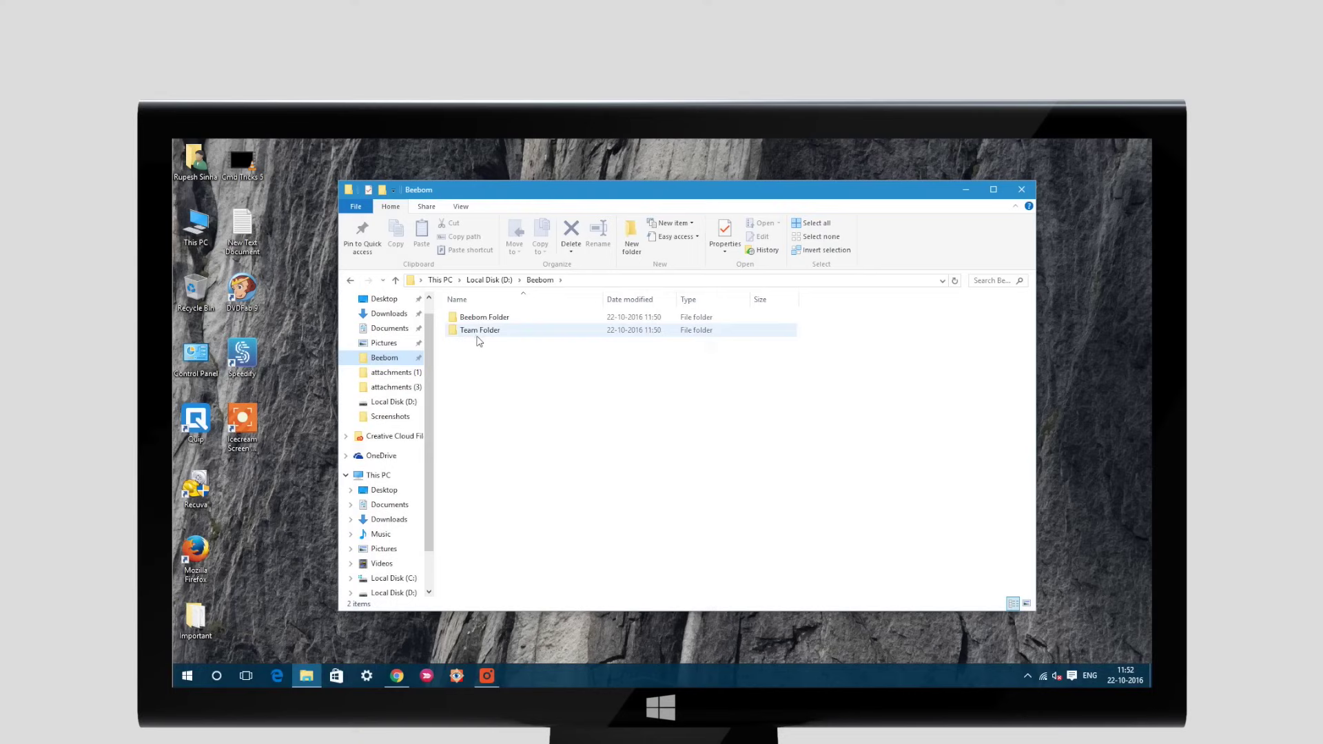
Open Team Folder's Properties in File Explorer
click(481, 335)
right_click(480, 336)
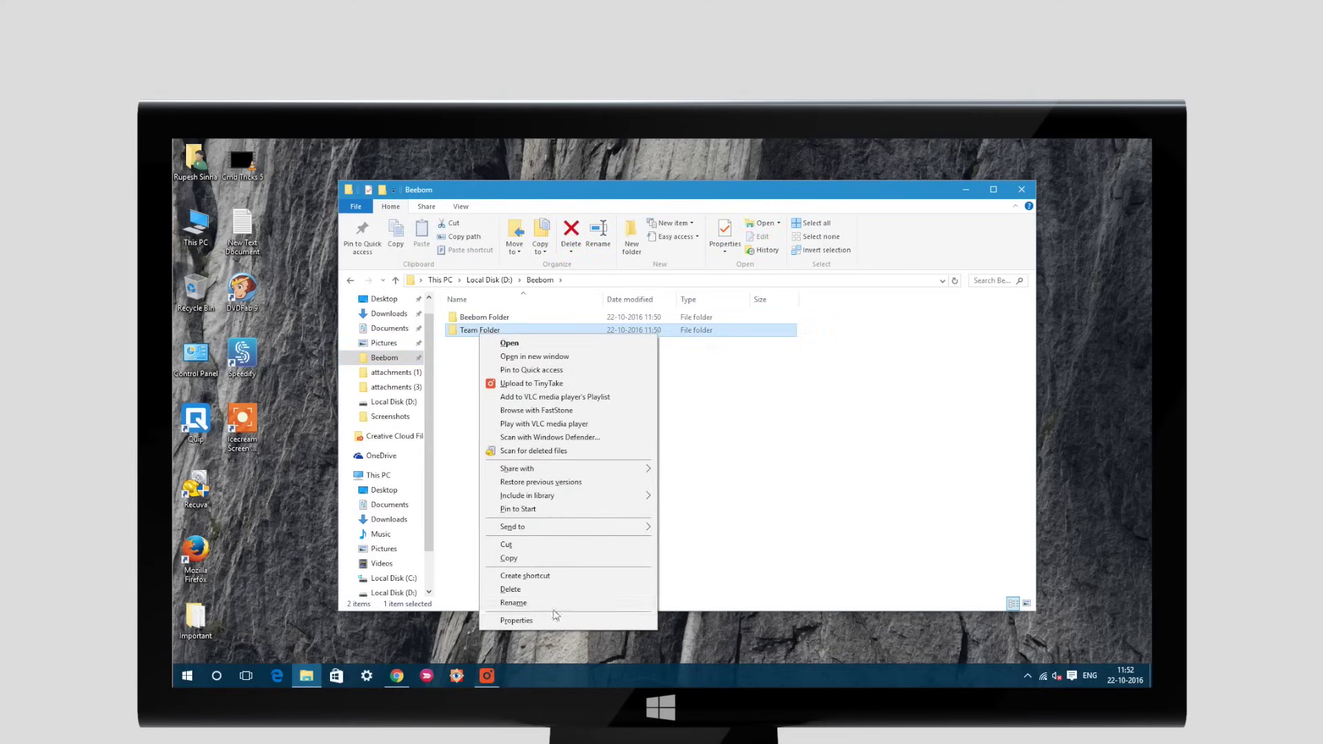
click(555, 622)
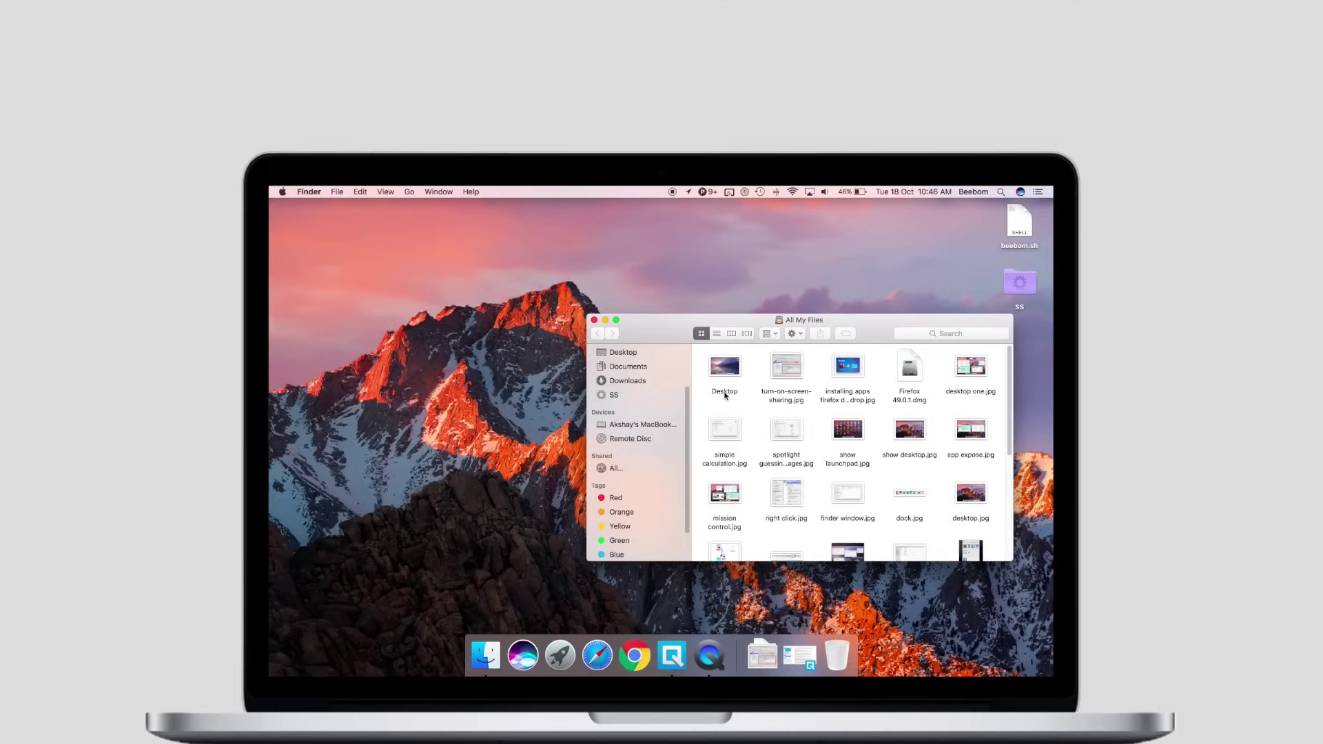
Open the Desktop image's info window in Finder with Command+I
click(724, 393)
right_click(724, 394)
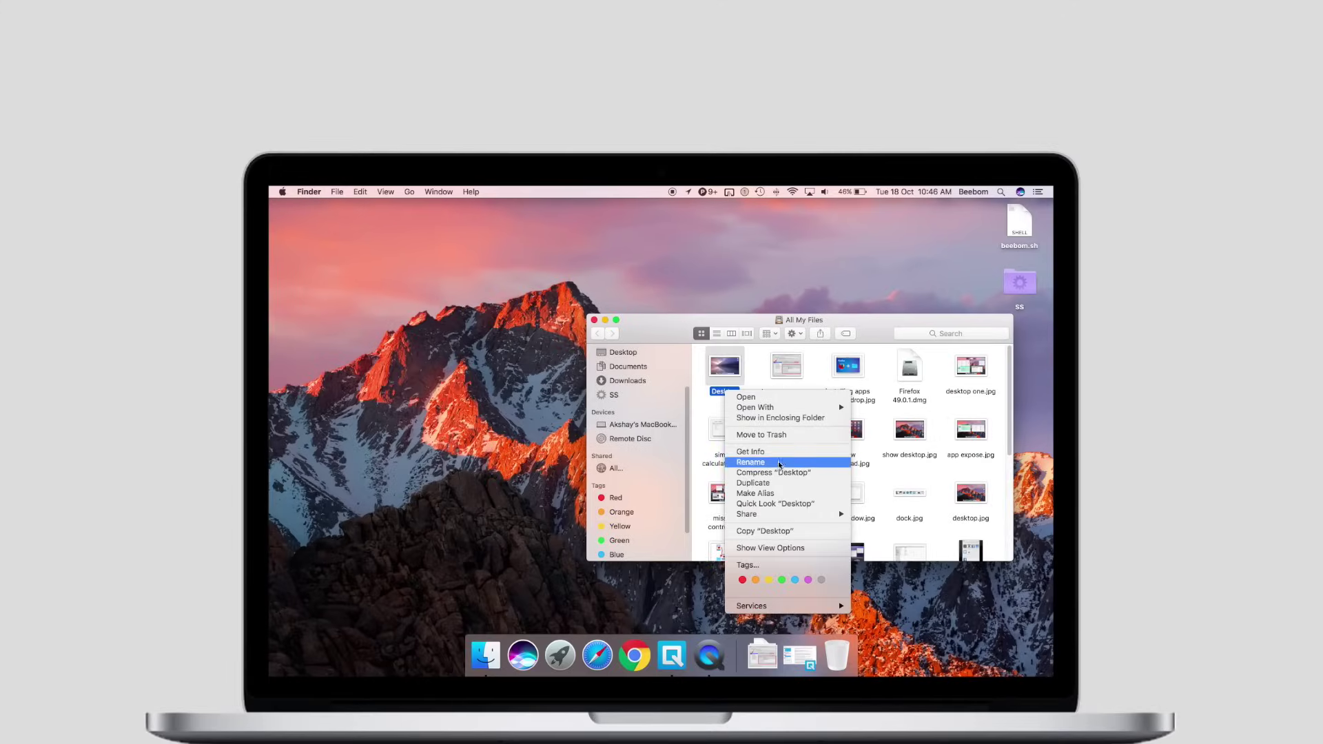
key(Escape)
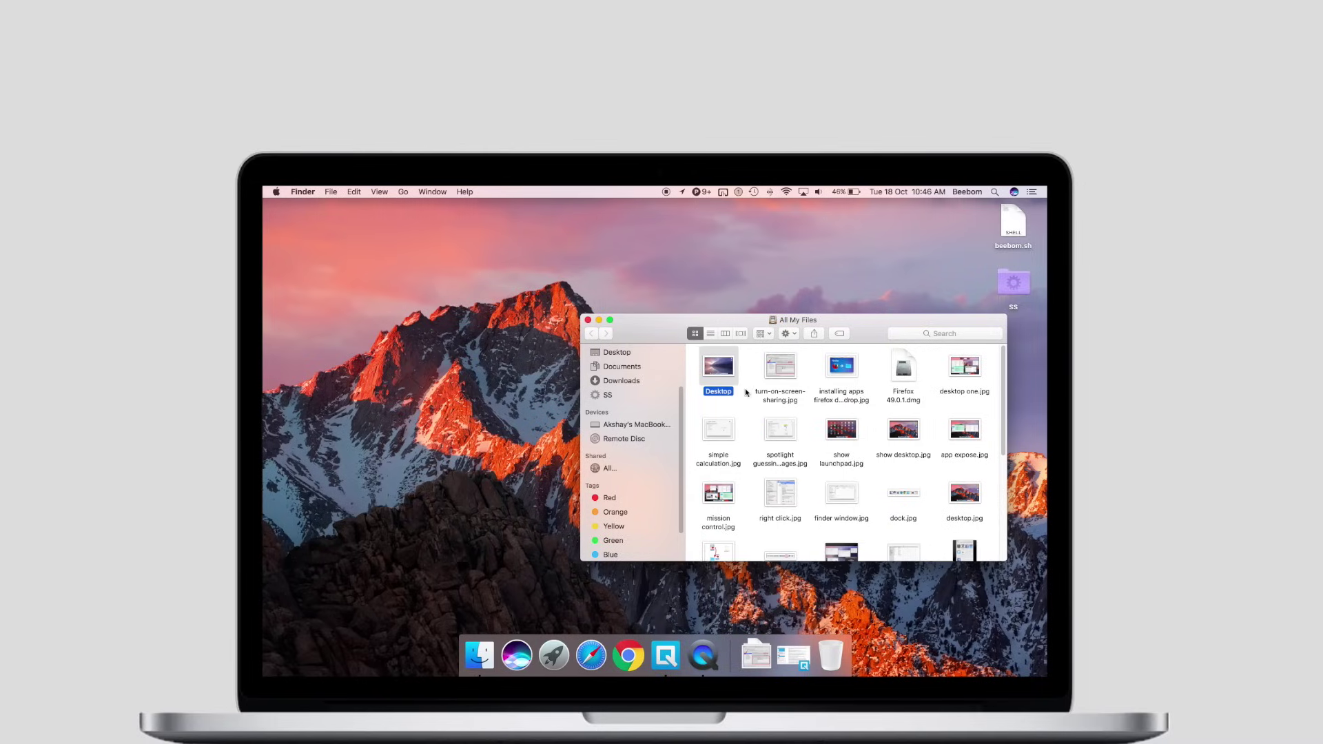
key(super+i)
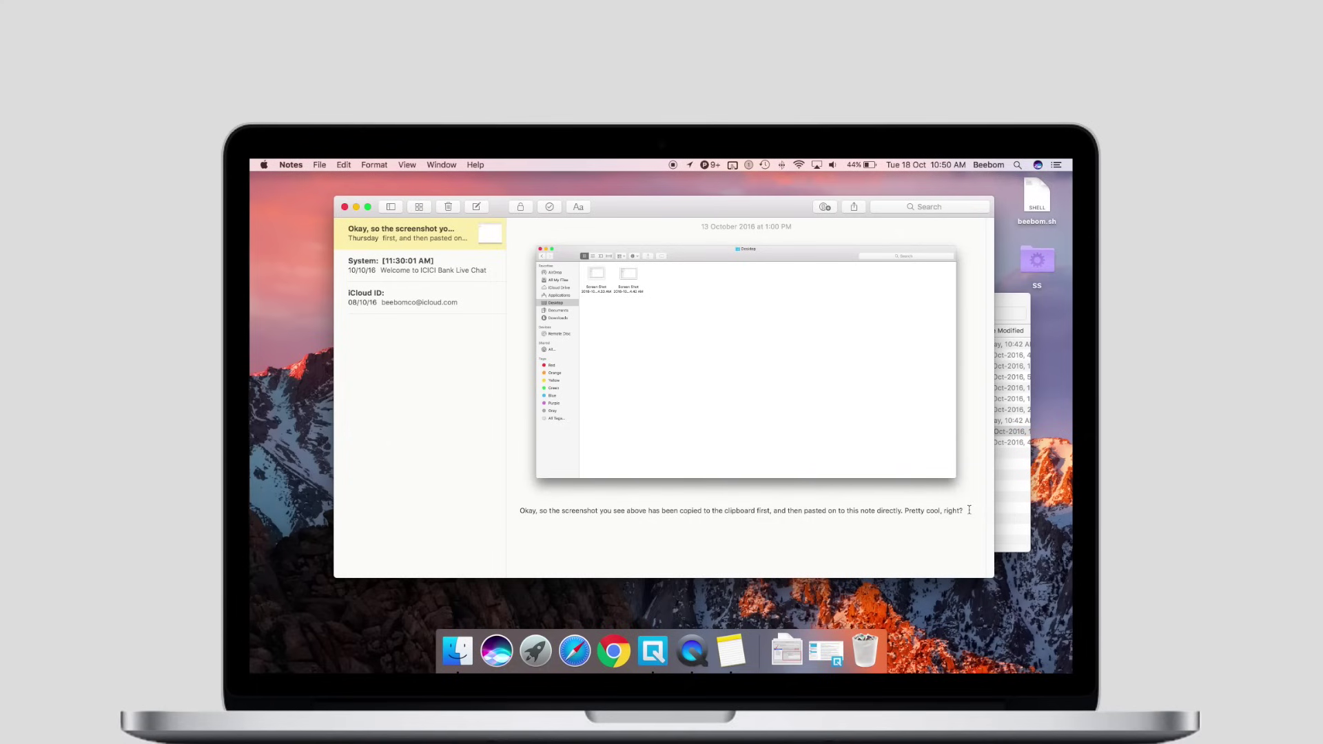
Delete the trailing text after "this note directly" from the Notes caption
key(BackSpace)
key(BackSpace)
key(BackSpace)
key(BackSpace)
key(BackSpace)
key(BackSpace)
key(BackSpace)
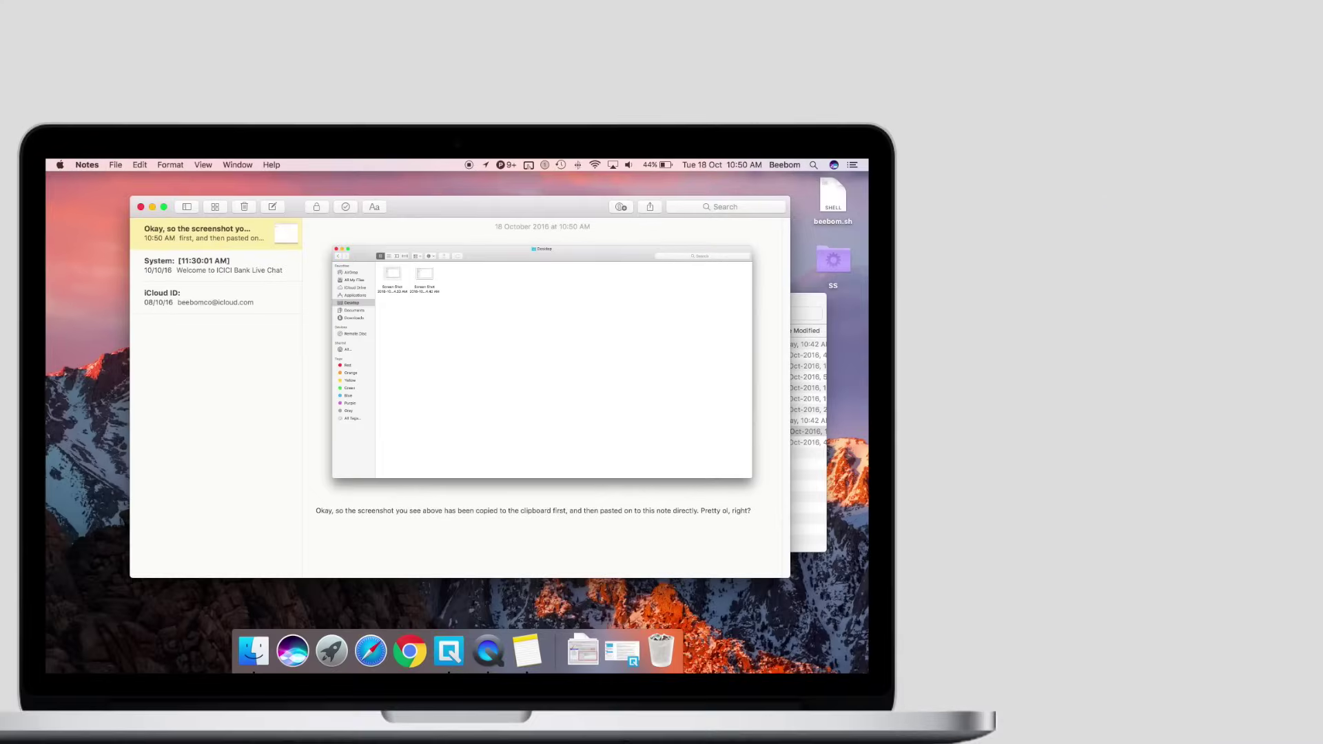
key(Delete)
key(Delete)
key(Delete)
key(Delete)
key(Delete)
key(Delete)
key(Delete)
key(Delete)
key(Delete)
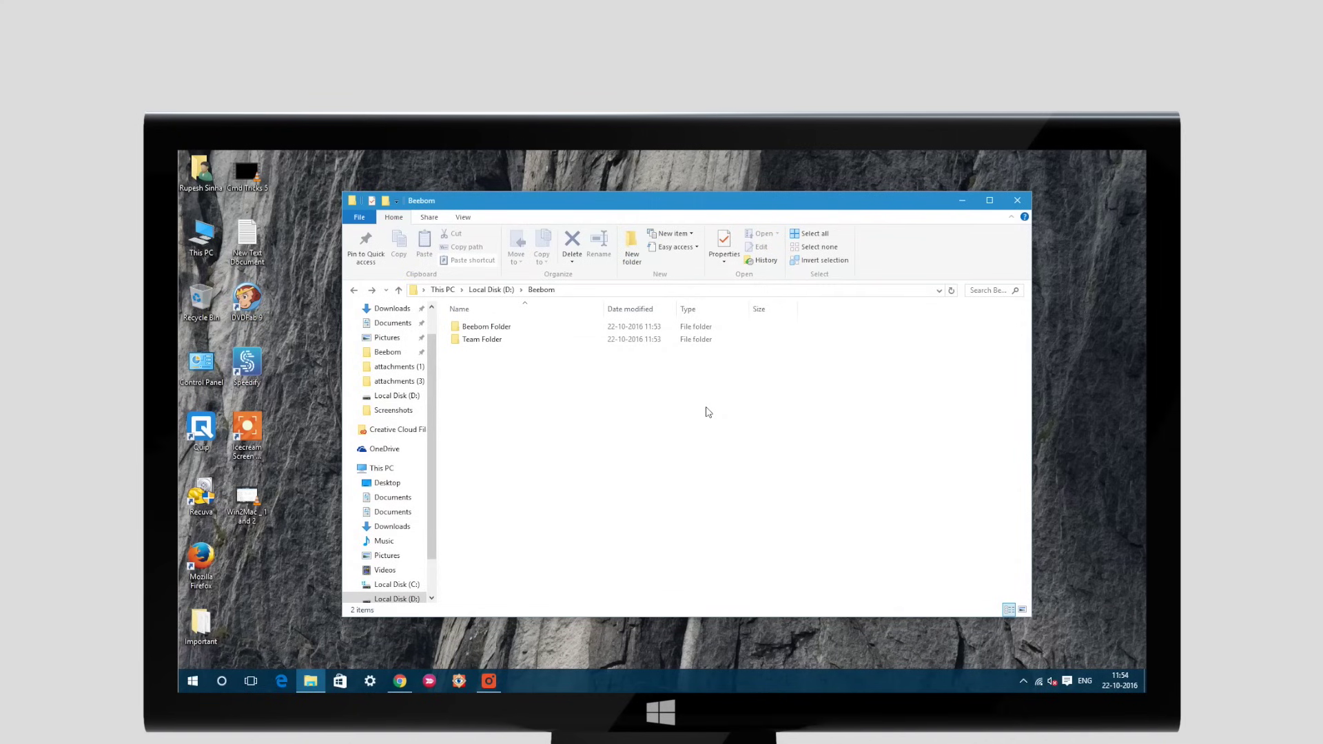
Cycle apps with Alt+Tab and Command+Tab, then quit Notes with Command+Q
key(alt+Tab)
key(alt+Tab)
key(alt+Tab)
key(alt+Tab)
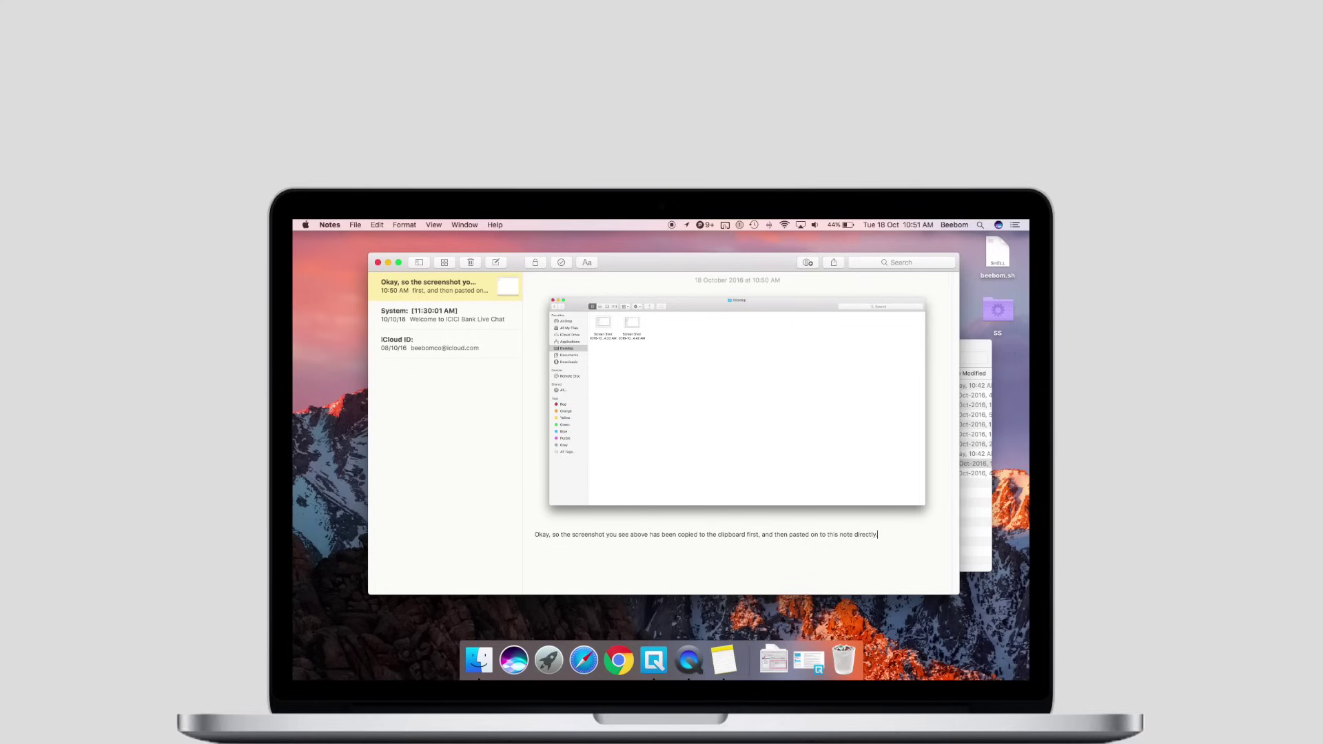
key(super+Tab)
key(super+Tab)
key(super+Tab)
key(super+Tab)
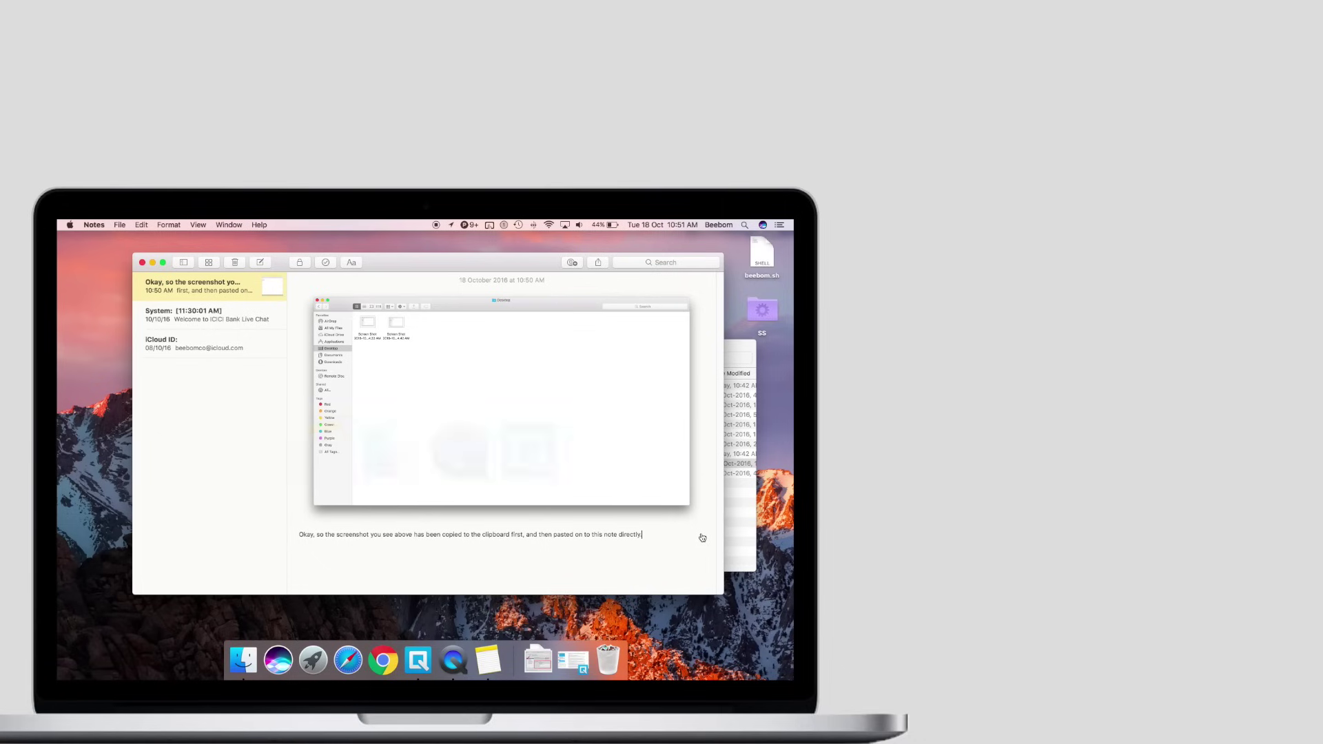
key(super+q)
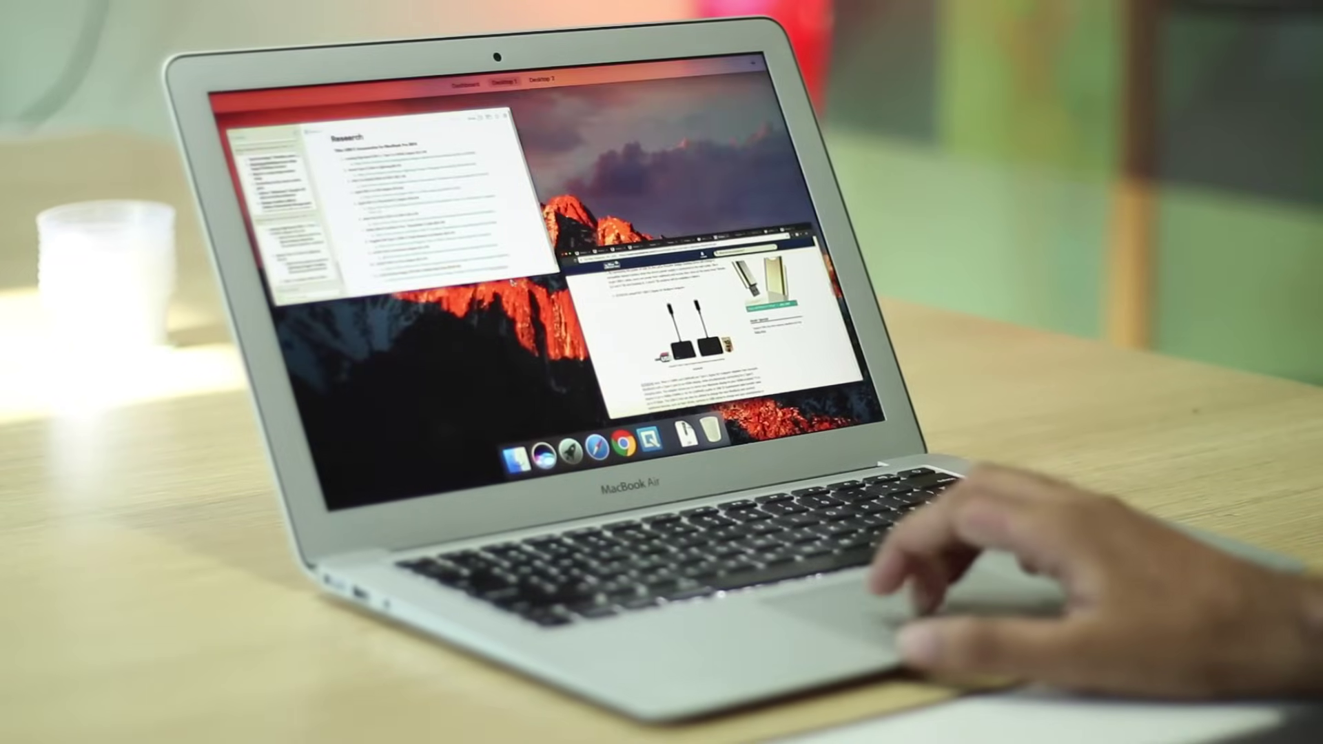
Drag the Research notes window onto Desktop 2 in Mission Control's Spaces bar
drag(510, 281, 576, 99)
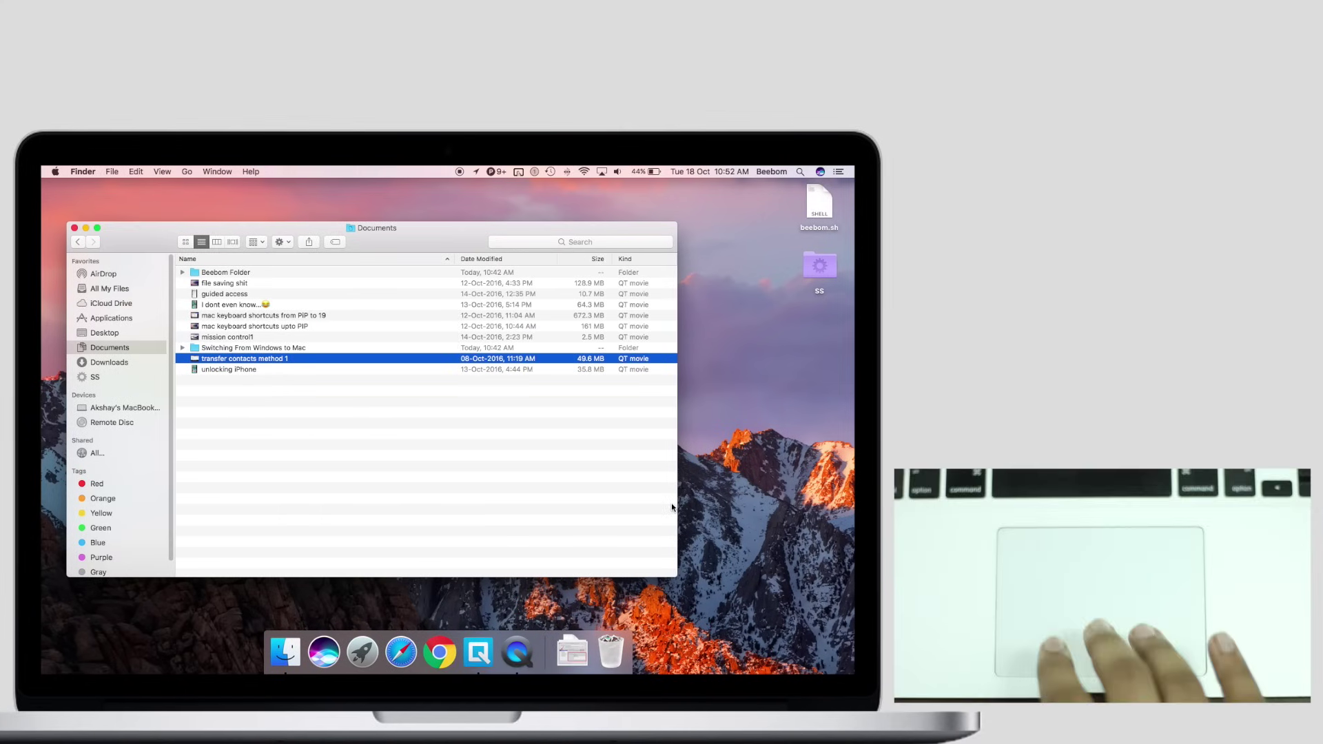
key(ctrl+Up)
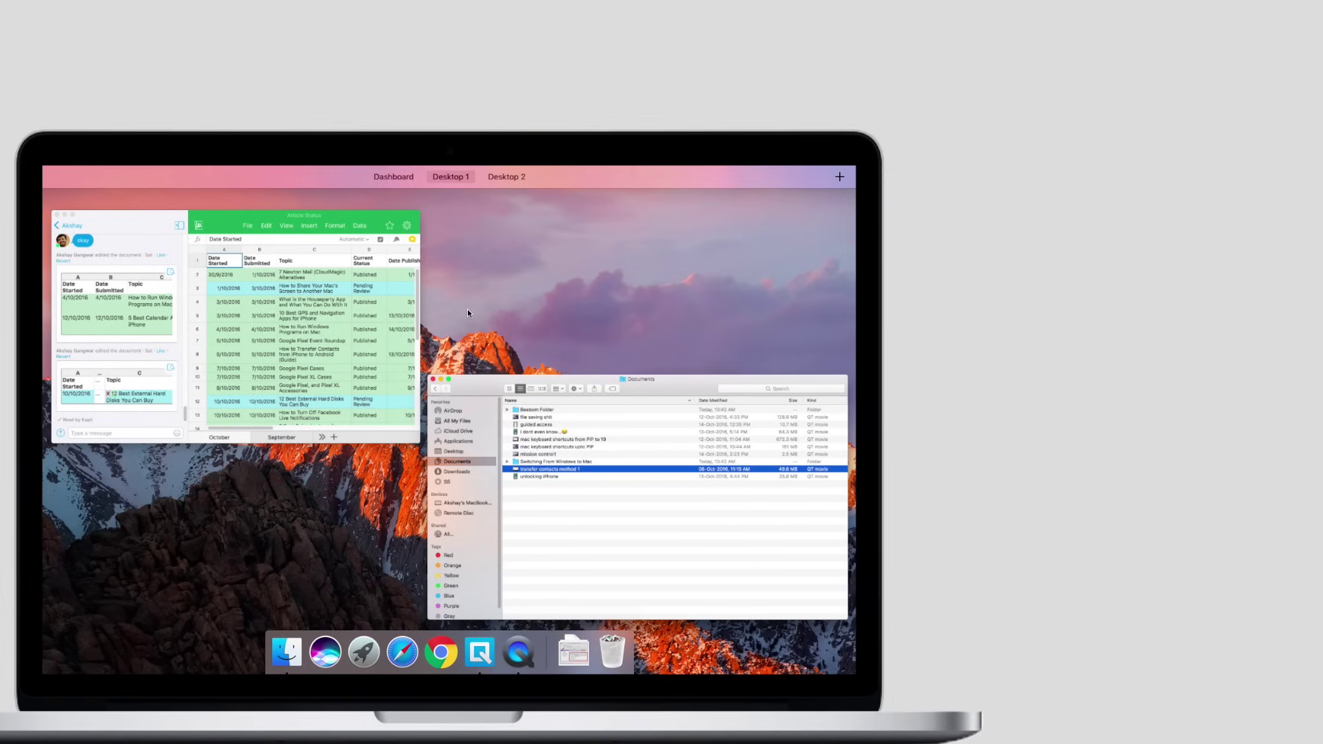
click(499, 445)
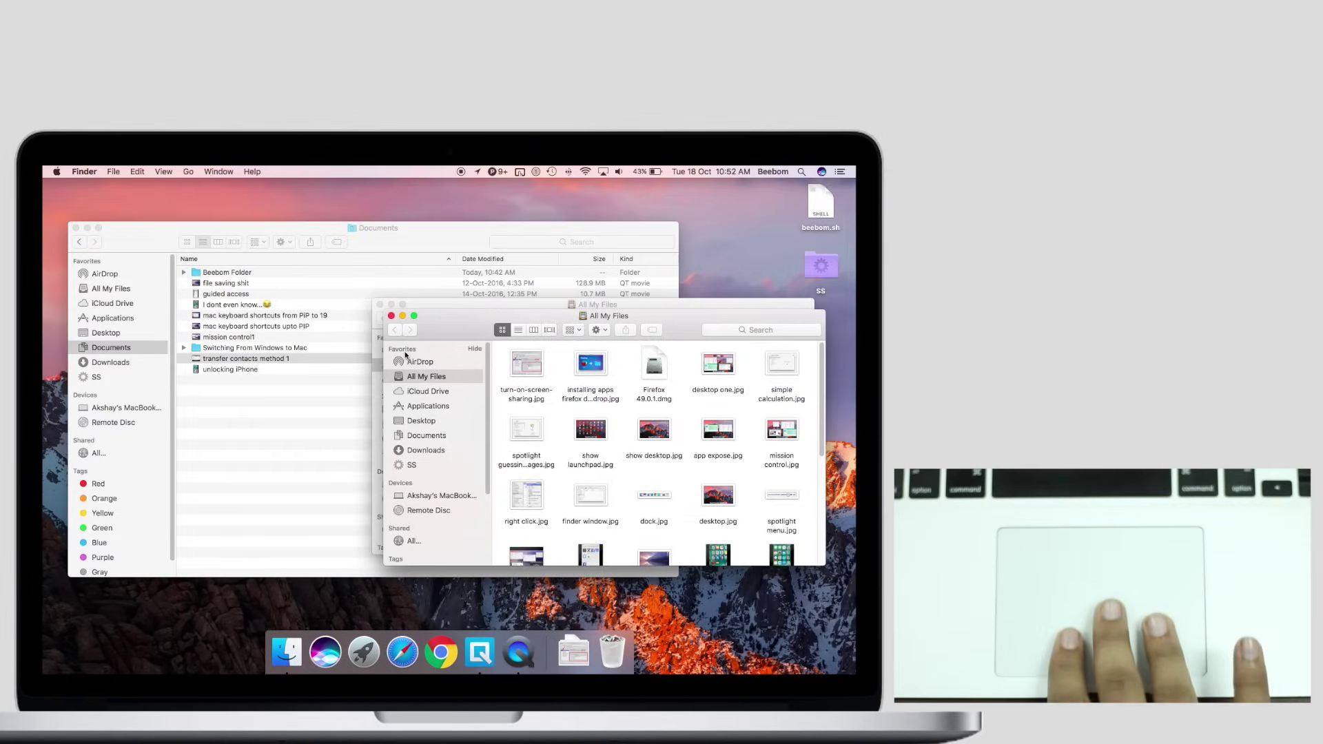
key(ctrl+Down)
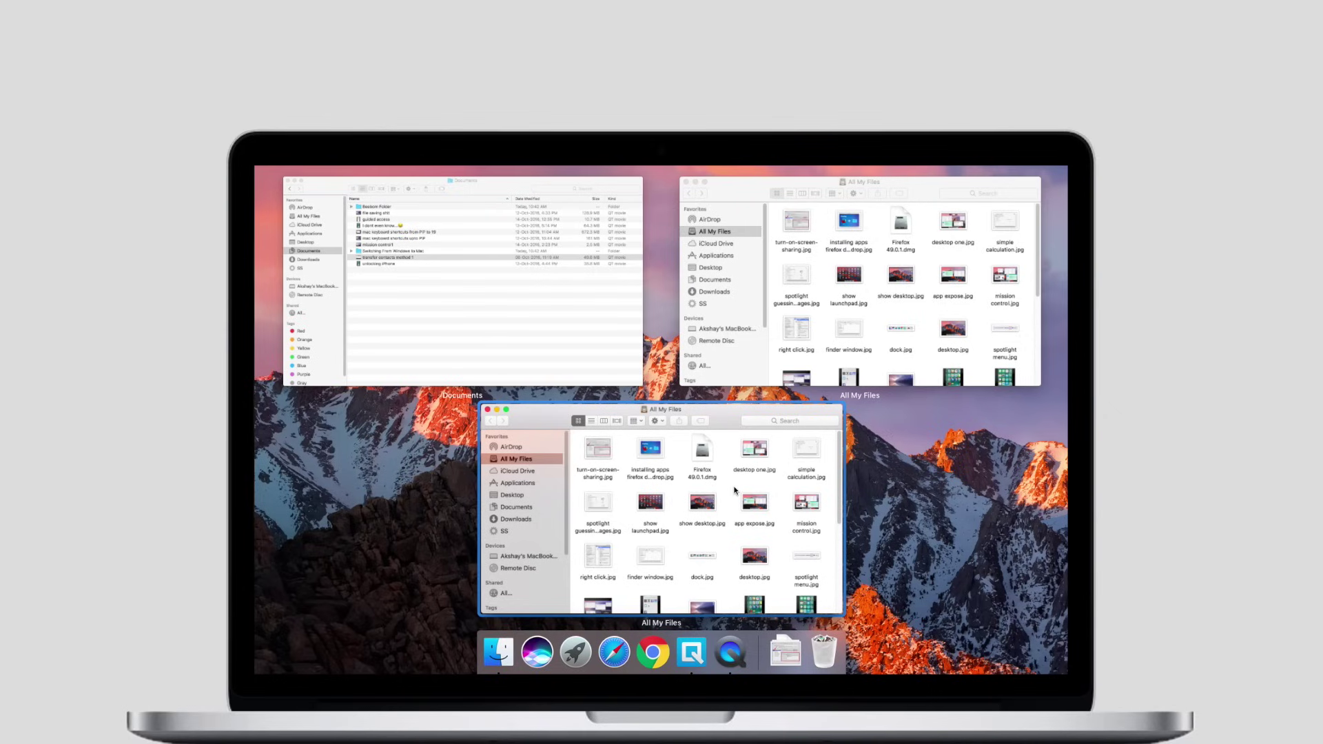
click(604, 353)
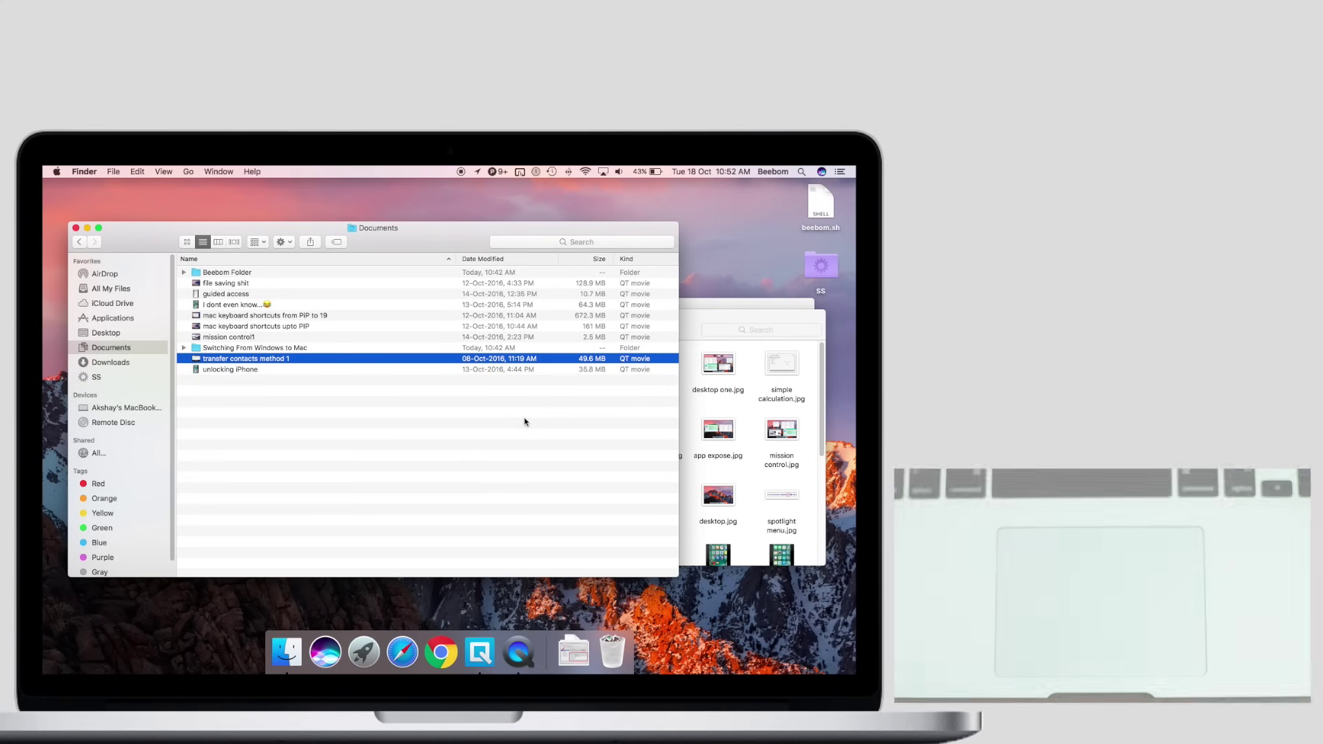
key(F11)
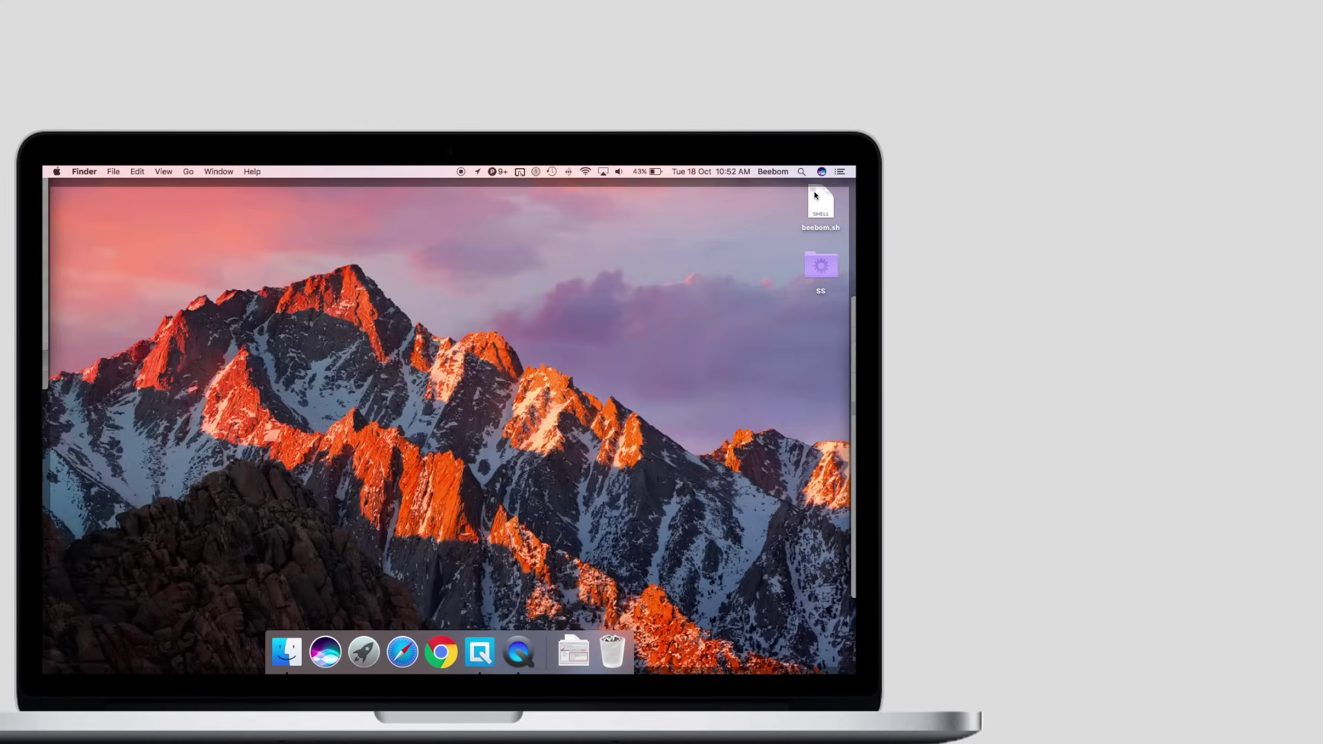
drag(820, 202, 666, 352)
drag(878, 352, 446, 395)
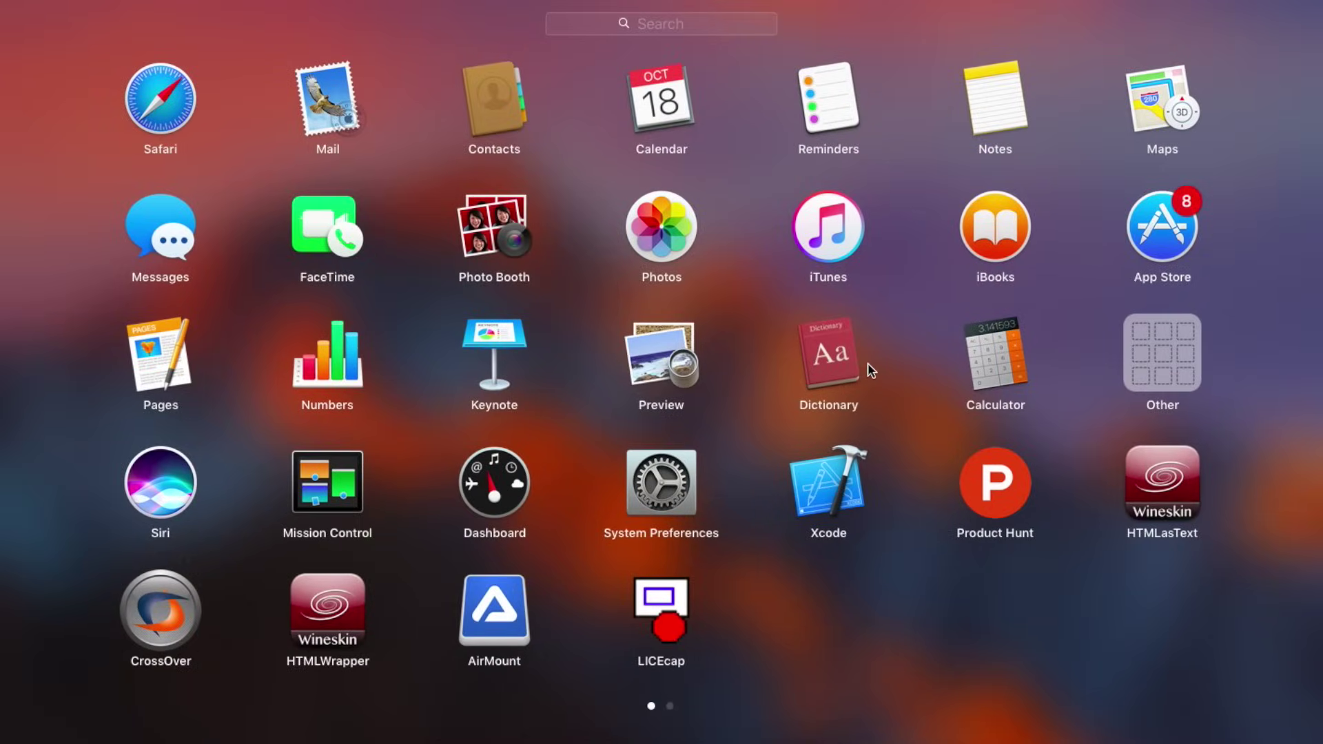
click(870, 370)
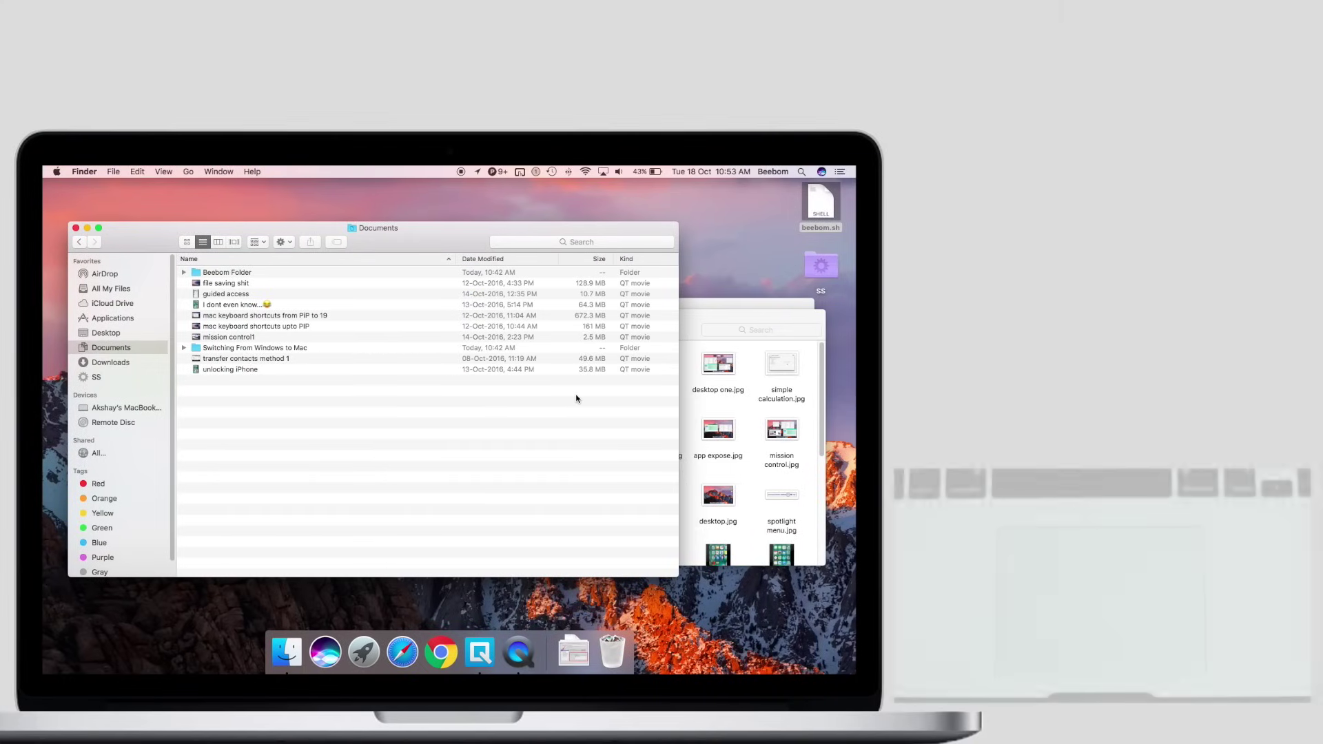
key(F4)
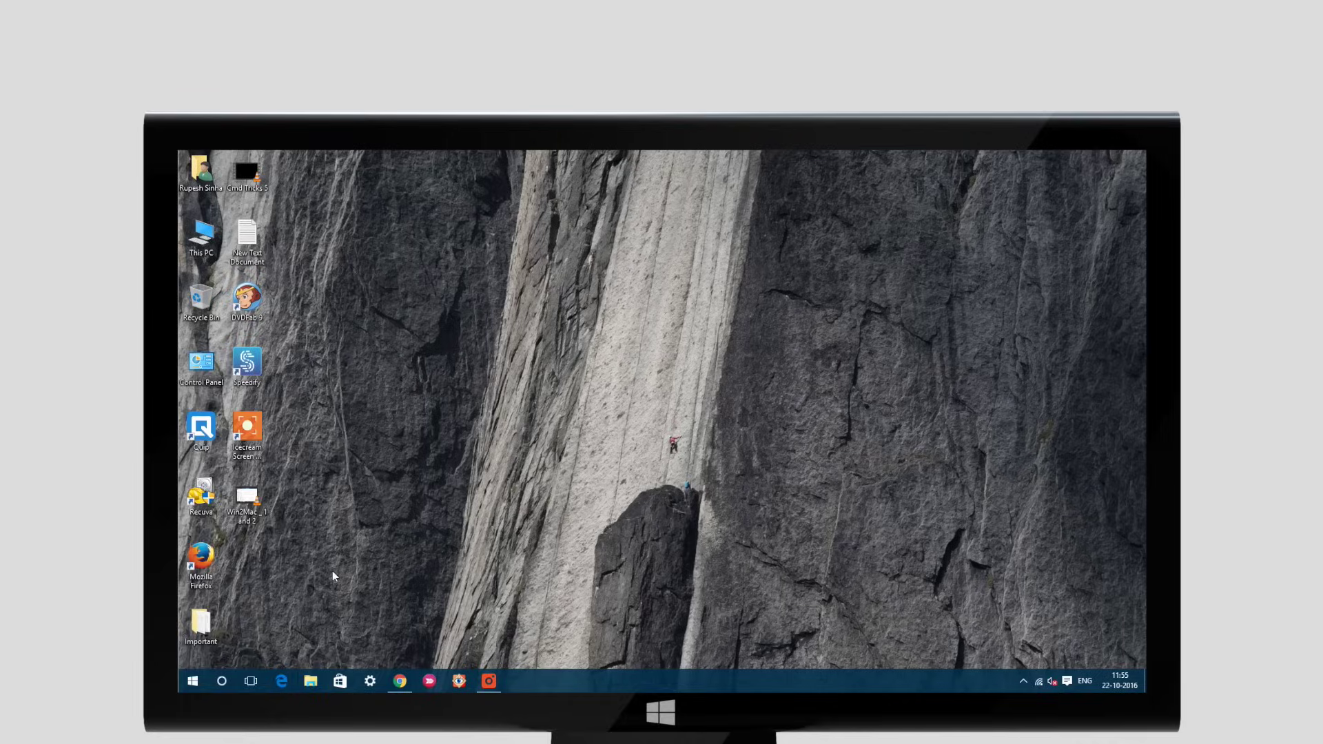
Open Cortana's panel with Win+S, then open and close Spotlight with Command+Space
key(super+s)
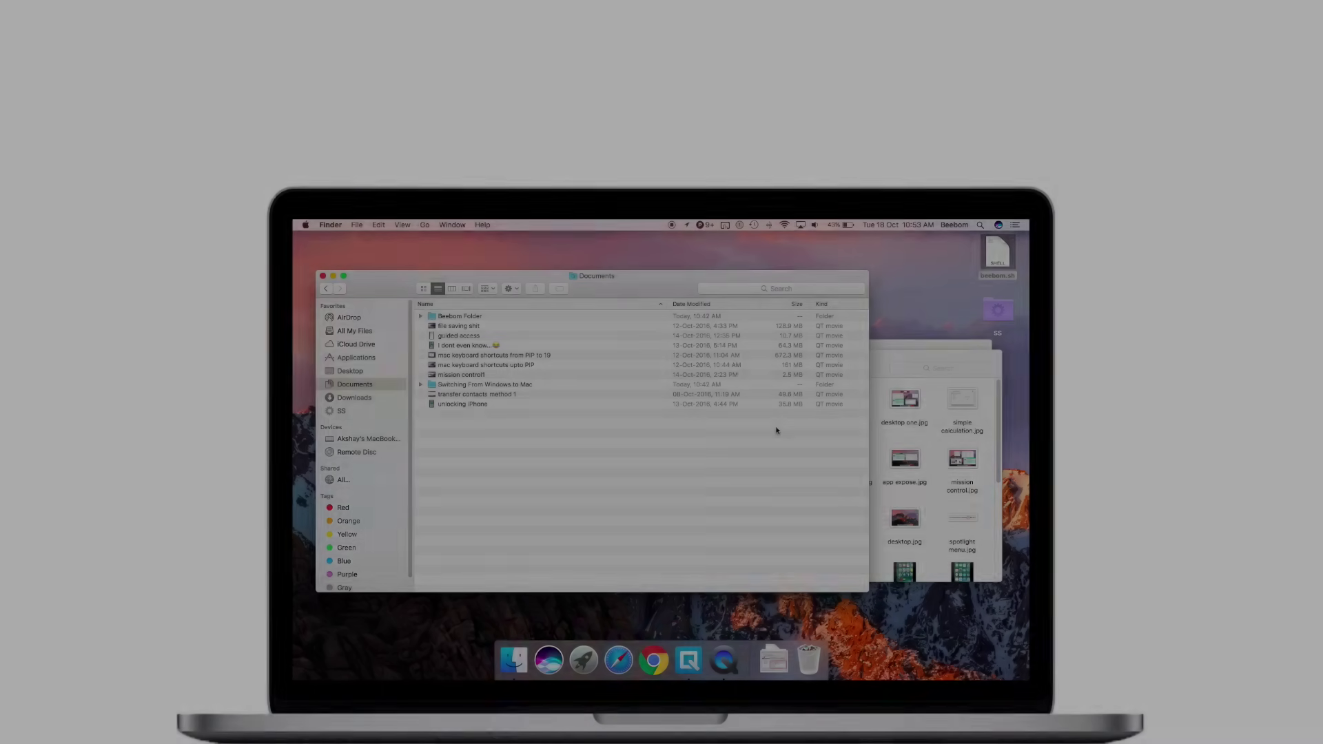
key(super+space)
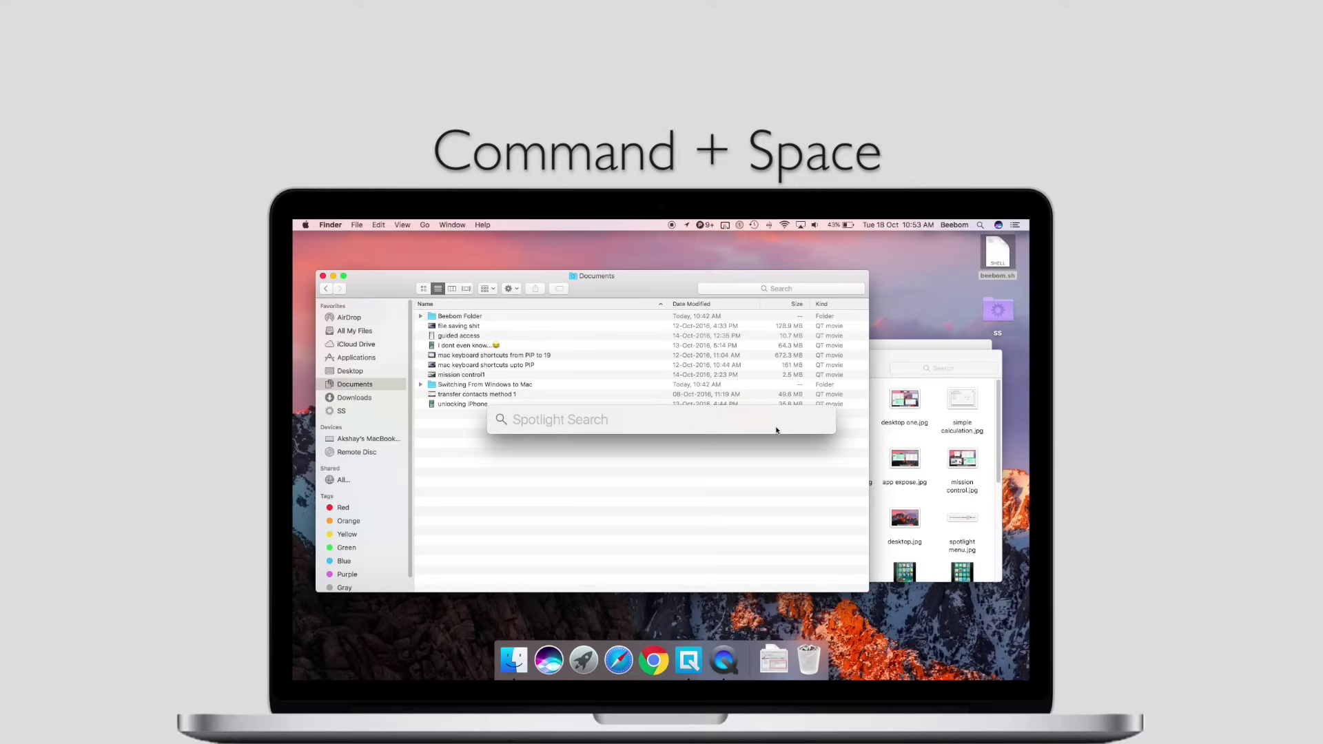
key(Escape)
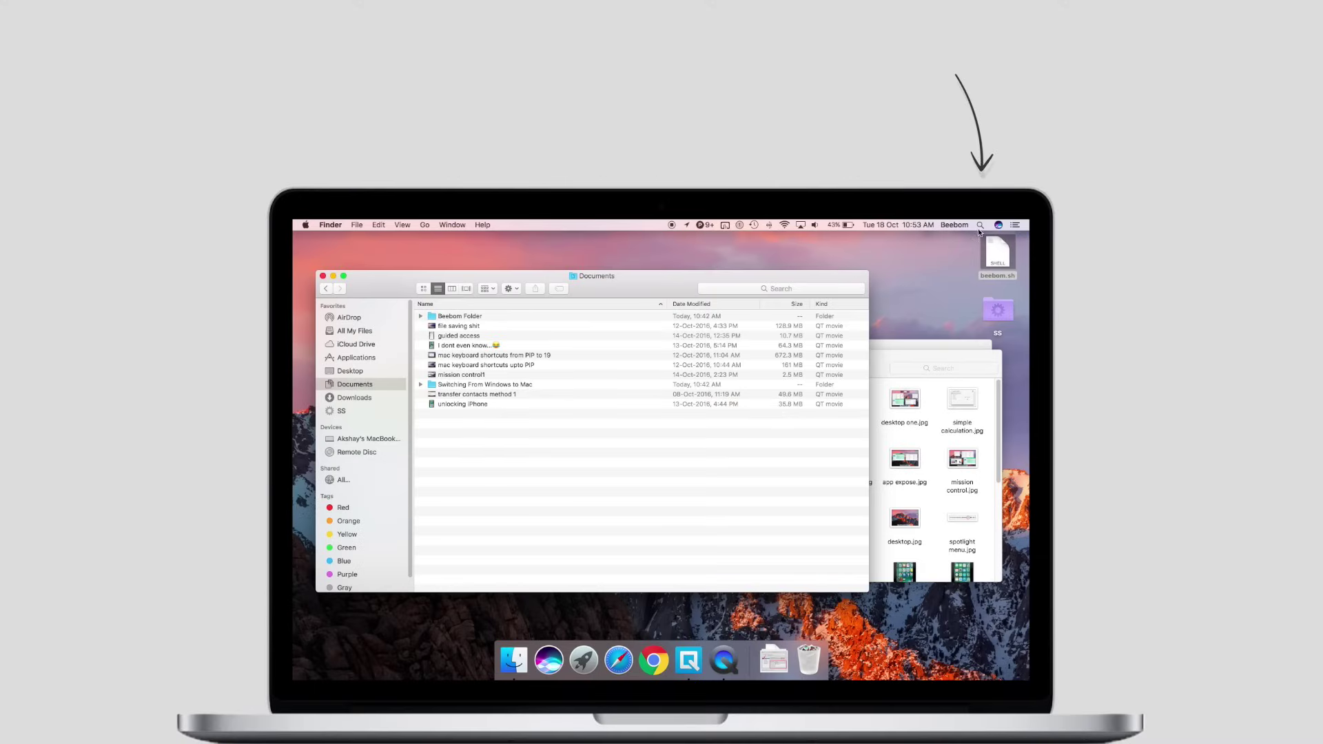
Reopen Spotlight and search for 'establishment', then Napoleon Bonaparte
click(980, 225)
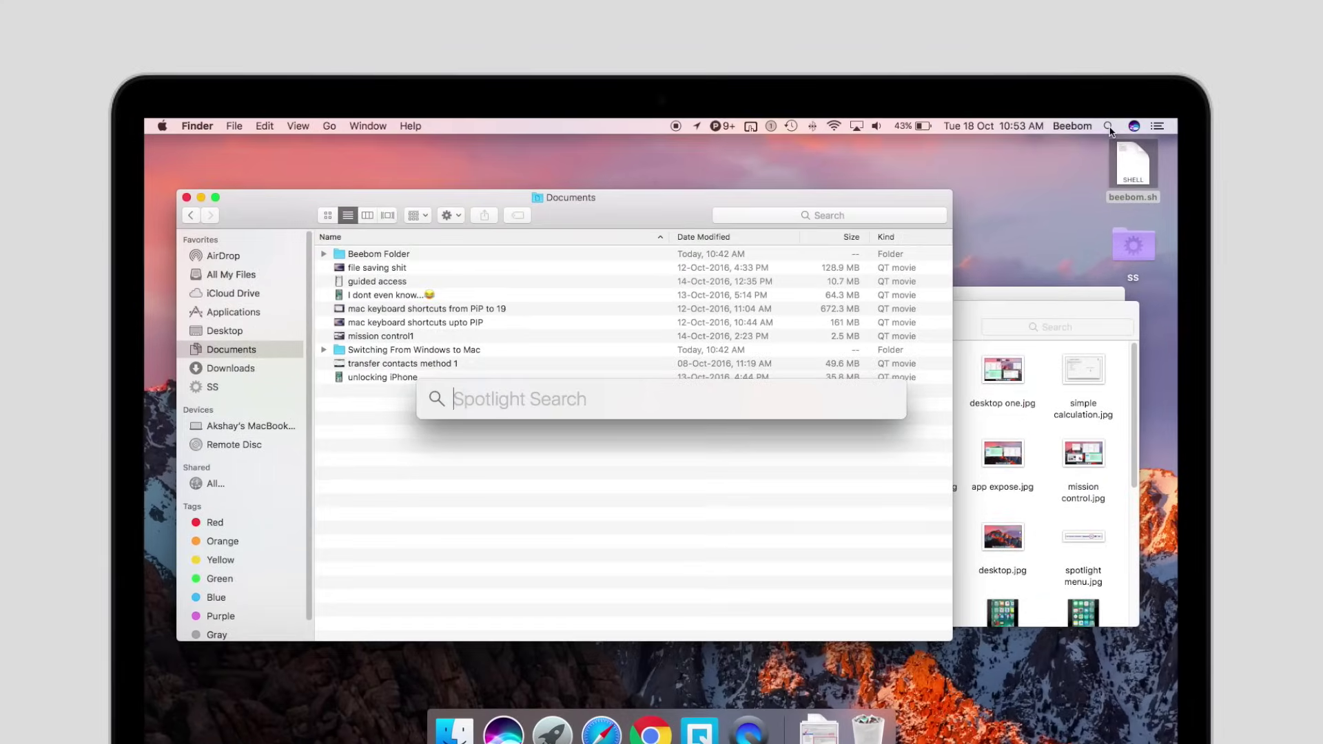
text(esta)
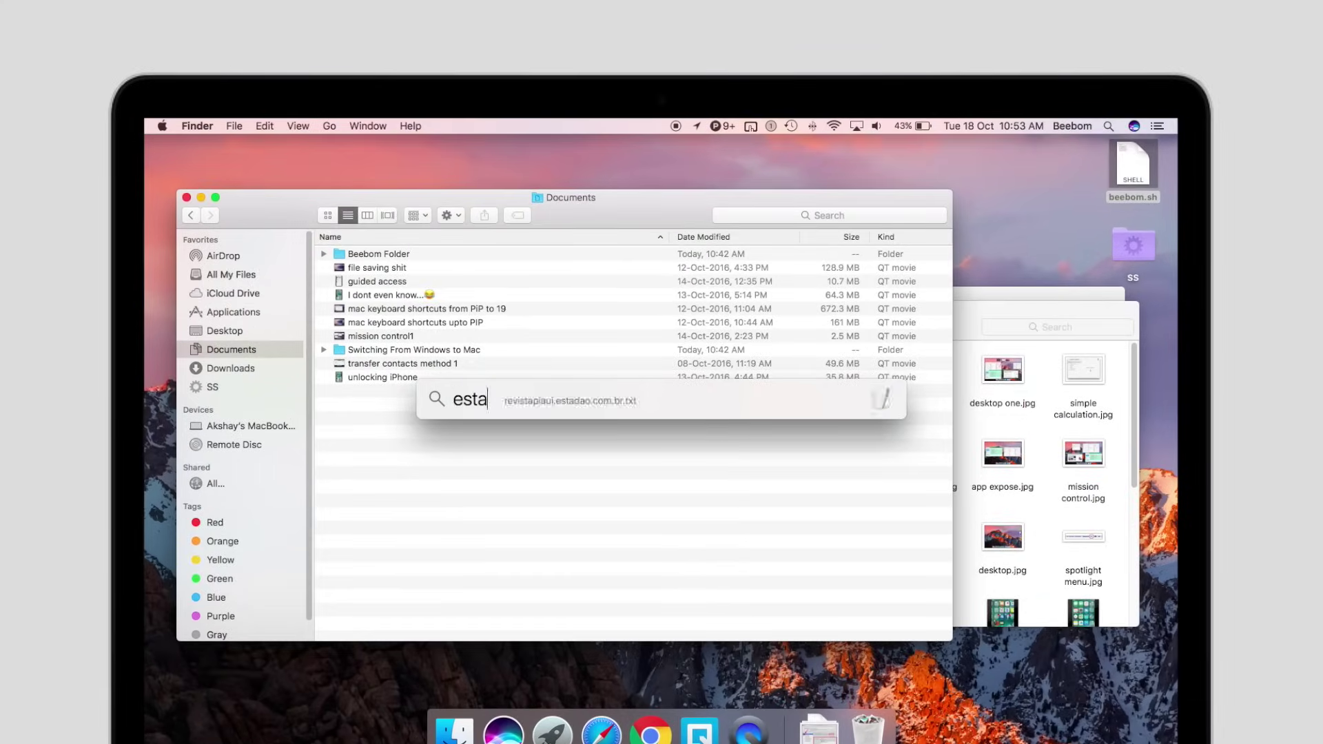
text(blishment)
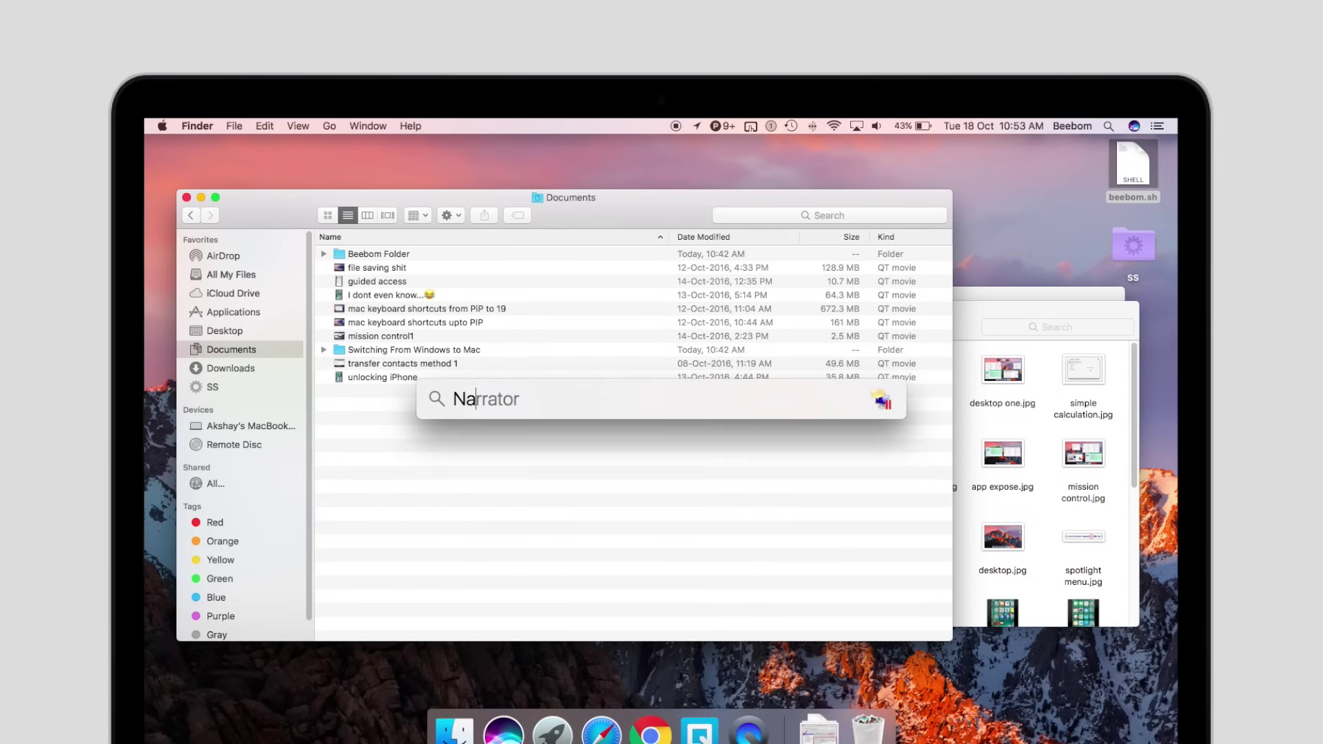
text(polean)
text( Bon)
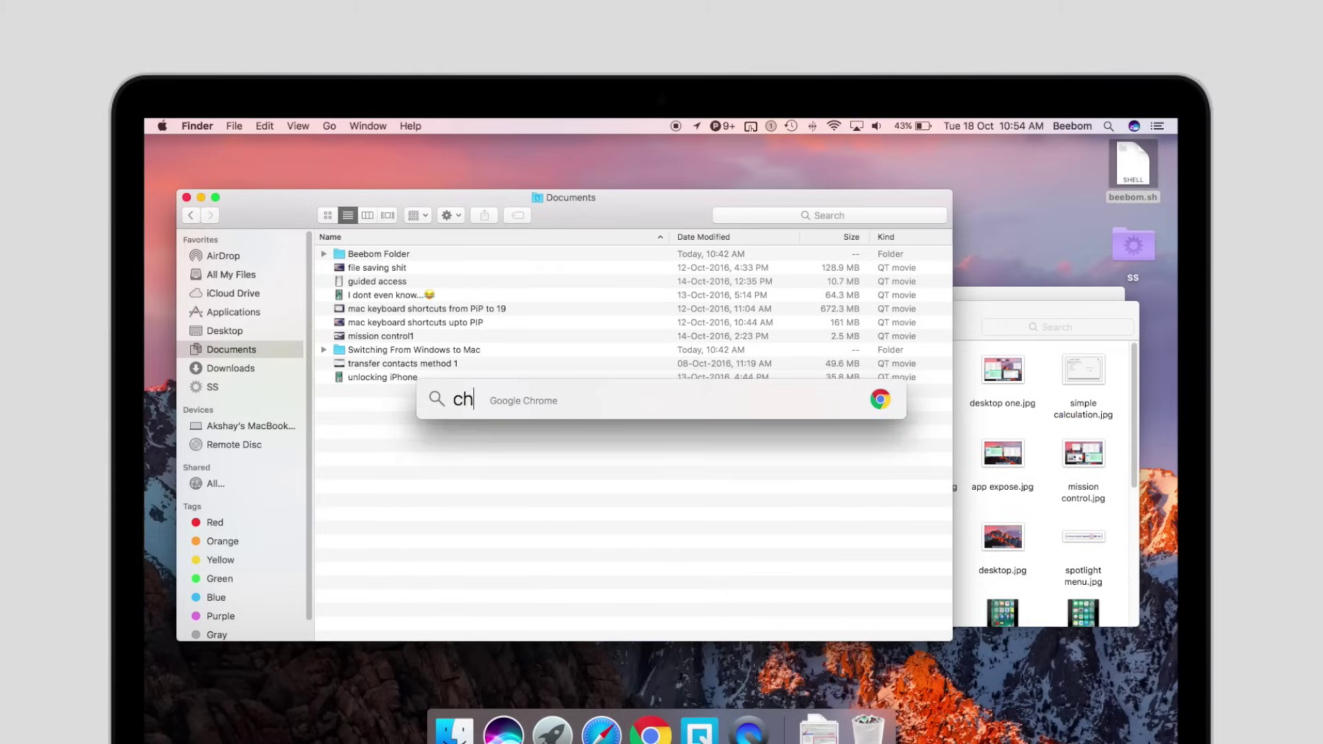
Launch Google Chrome from the Spotlight 'ro' search, then bring Spotlight back up over it
text(ro)
key(Return)
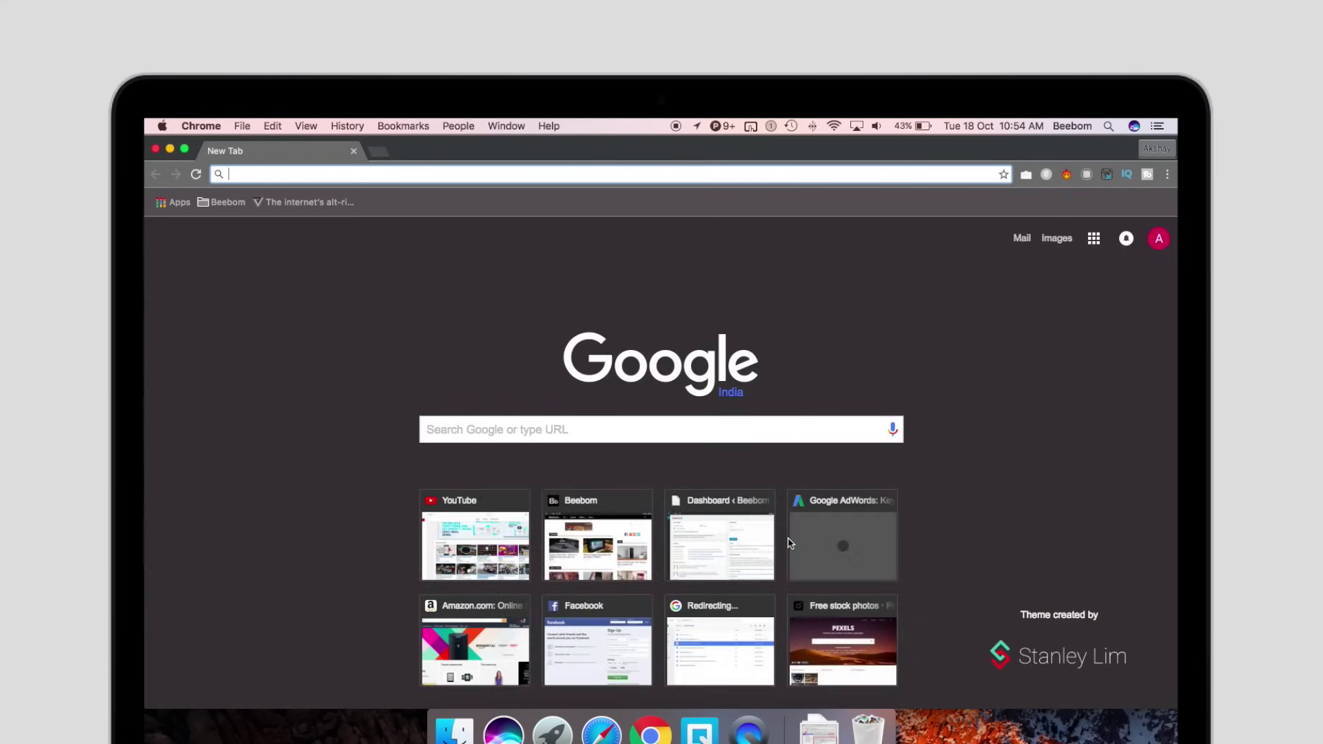
key(super+space)
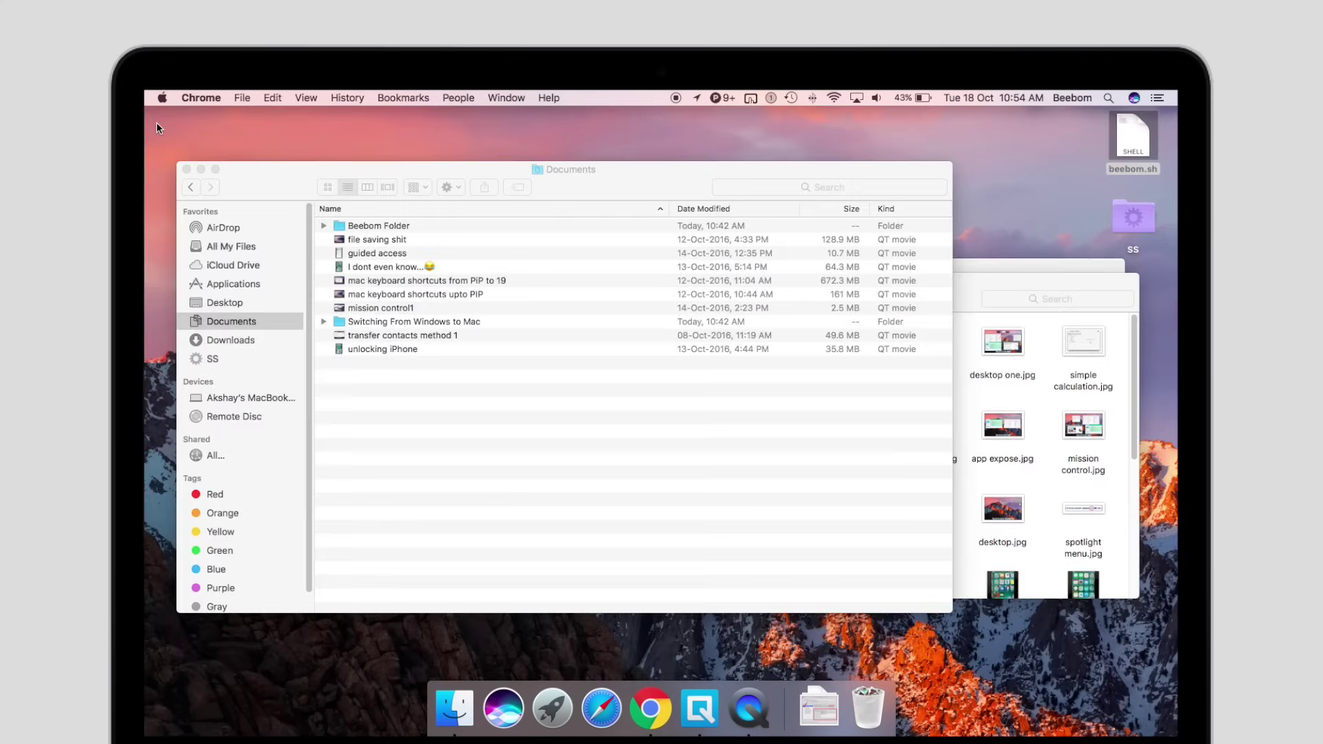
Switch back to Chrome and quit Google Chrome from its application menu
key(super+Tab)
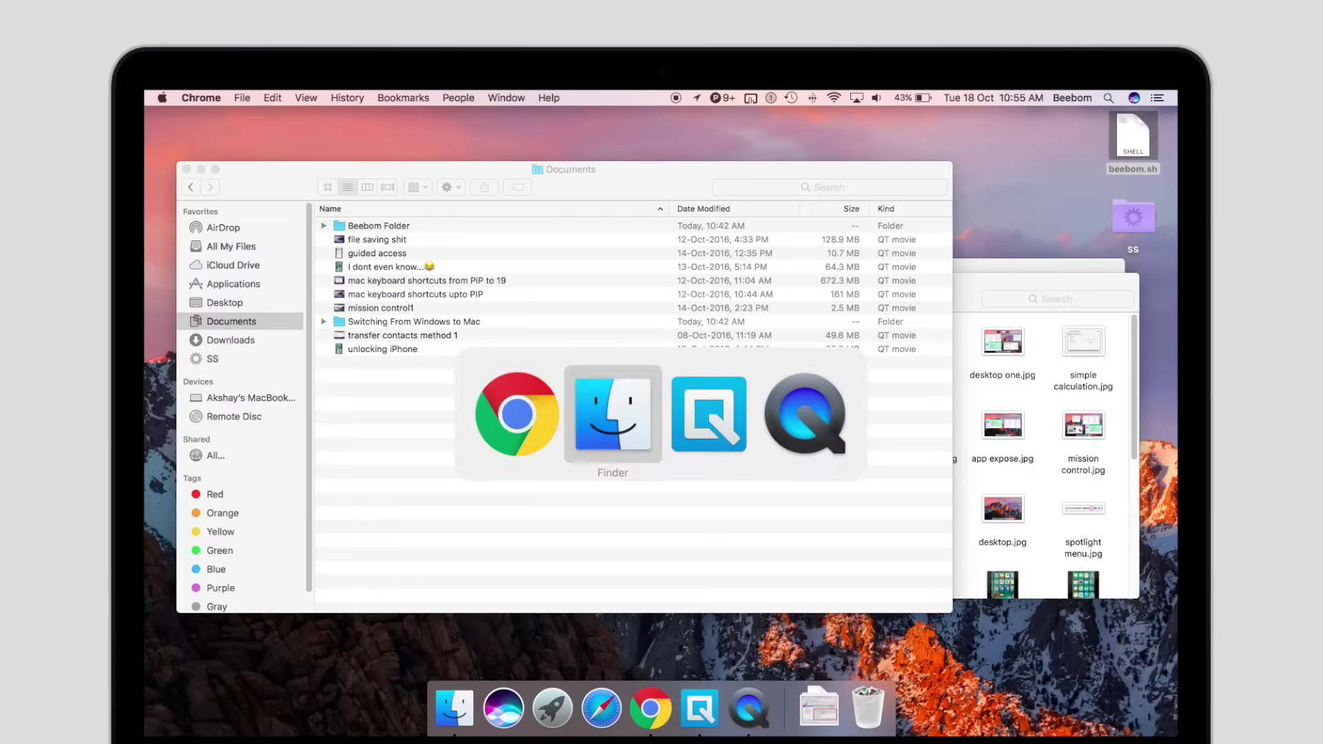
key(super+shift+Tab)
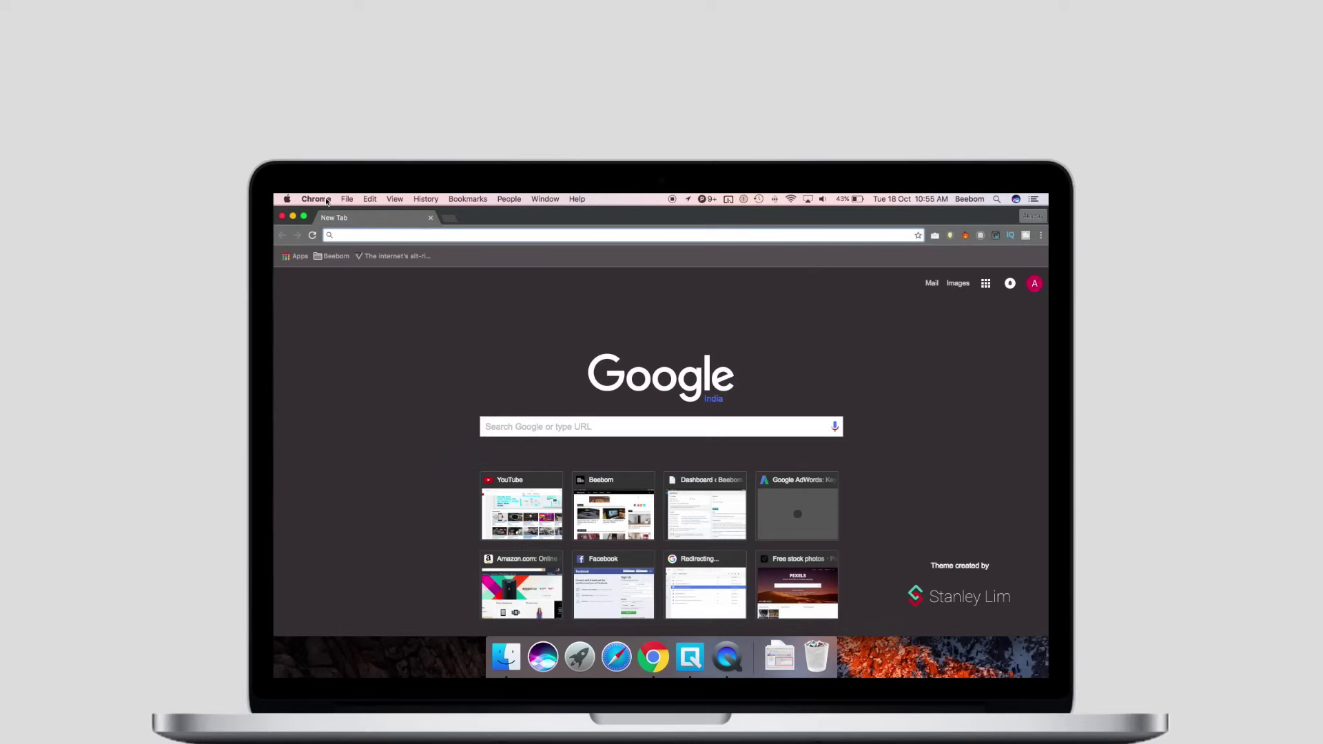
click(326, 201)
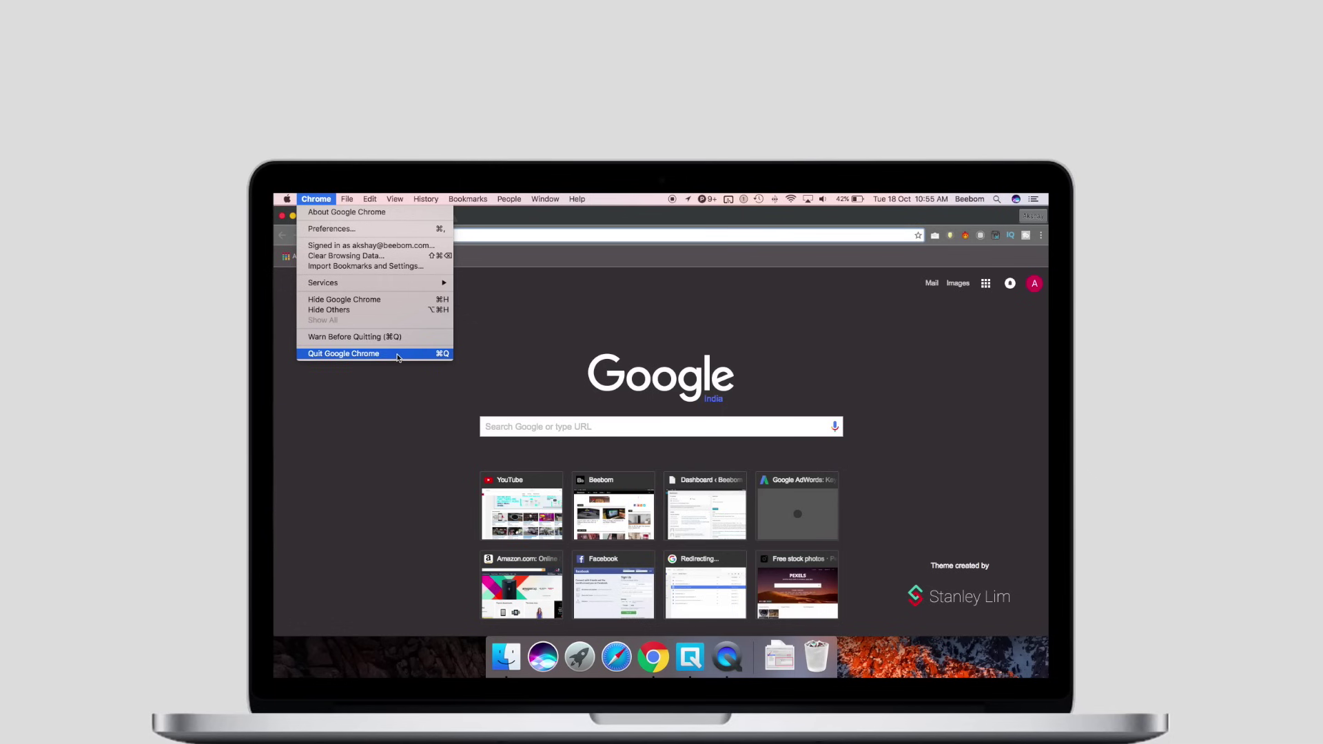
click(398, 354)
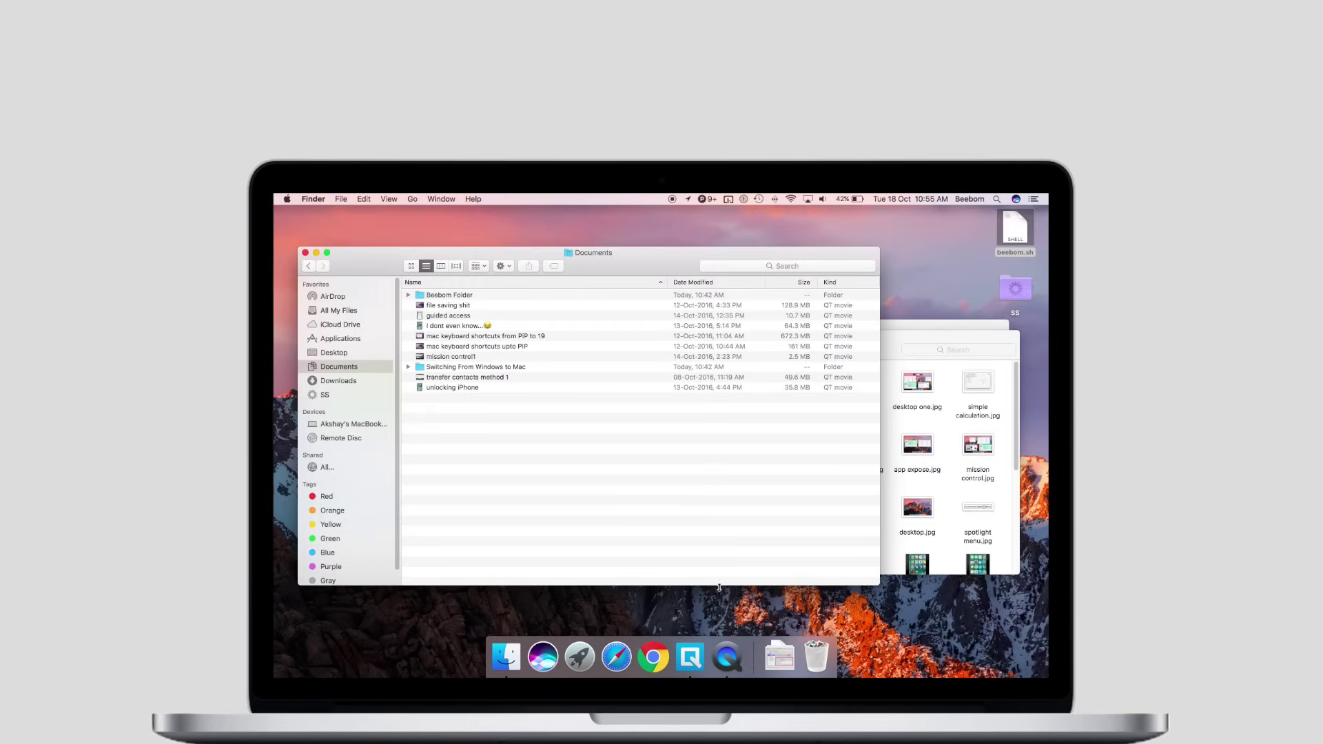
Quit Quip from the Dock and switch back to Finder
right_click(697, 659)
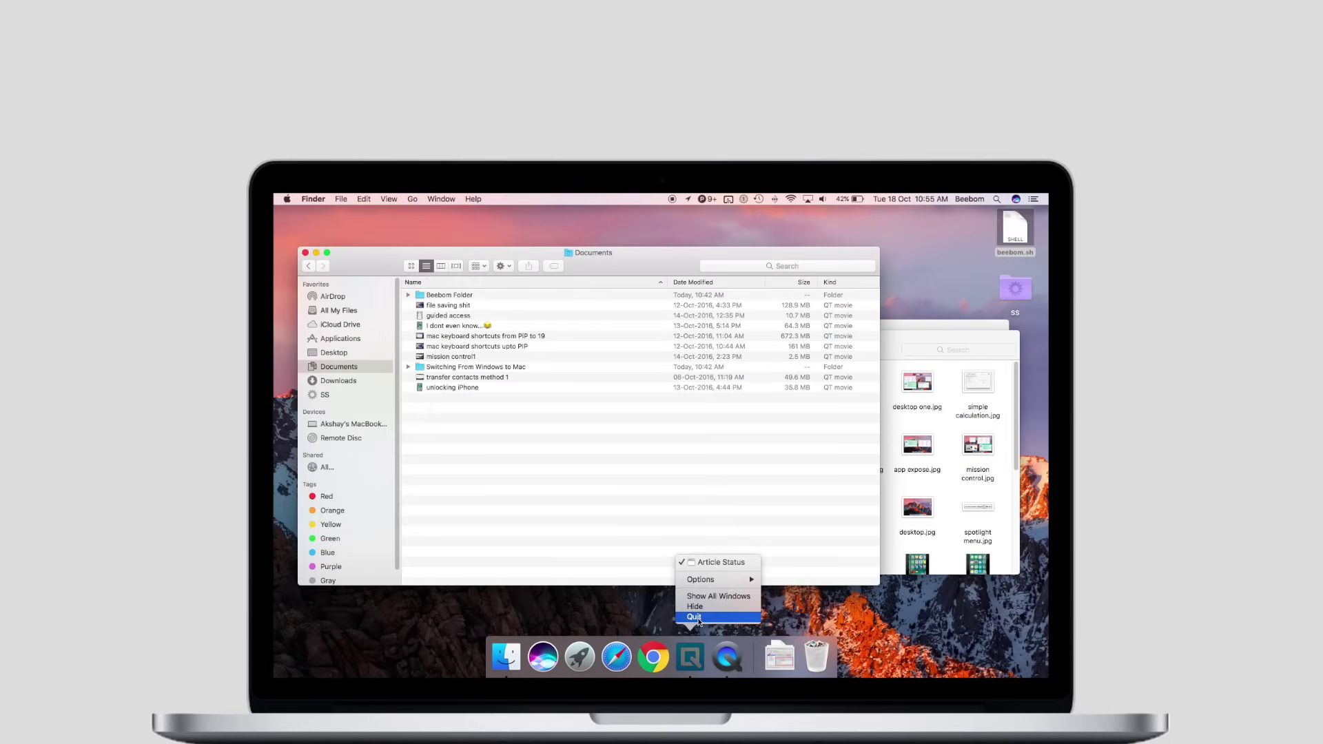
click(722, 618)
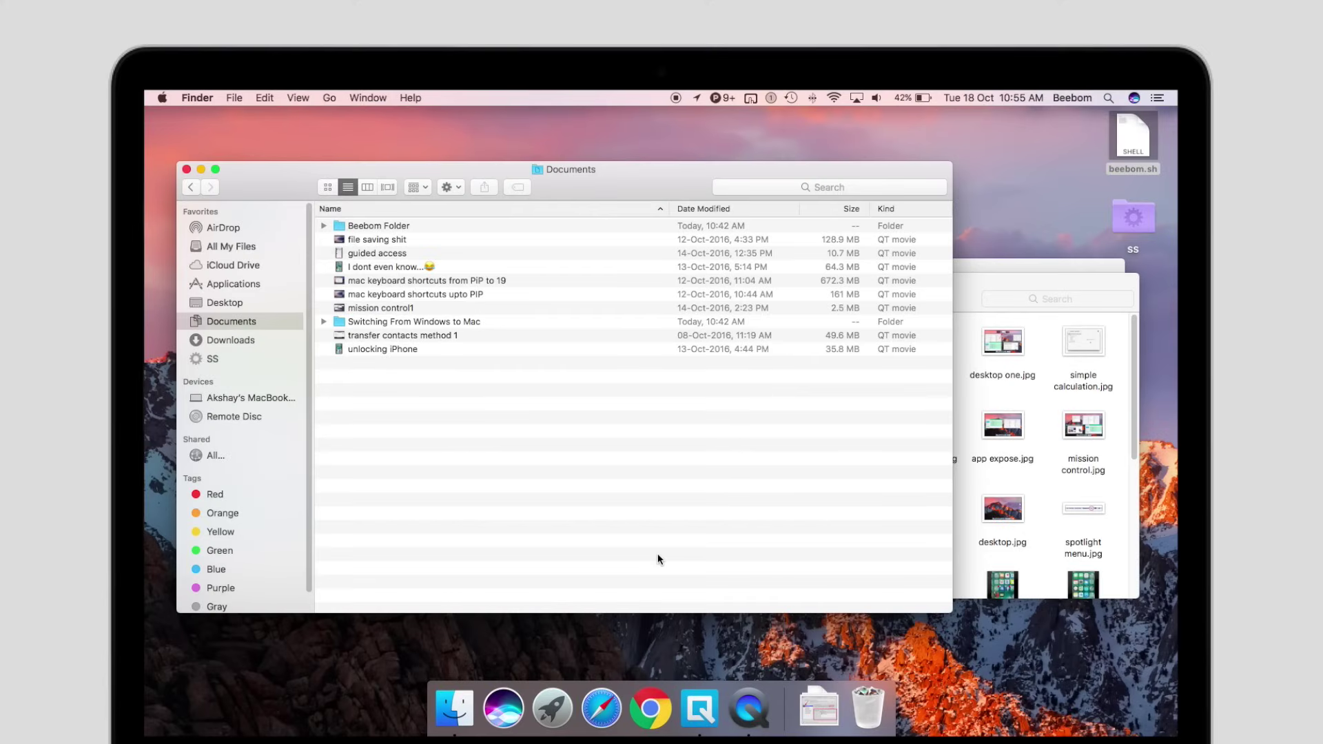
key(super+Tab)
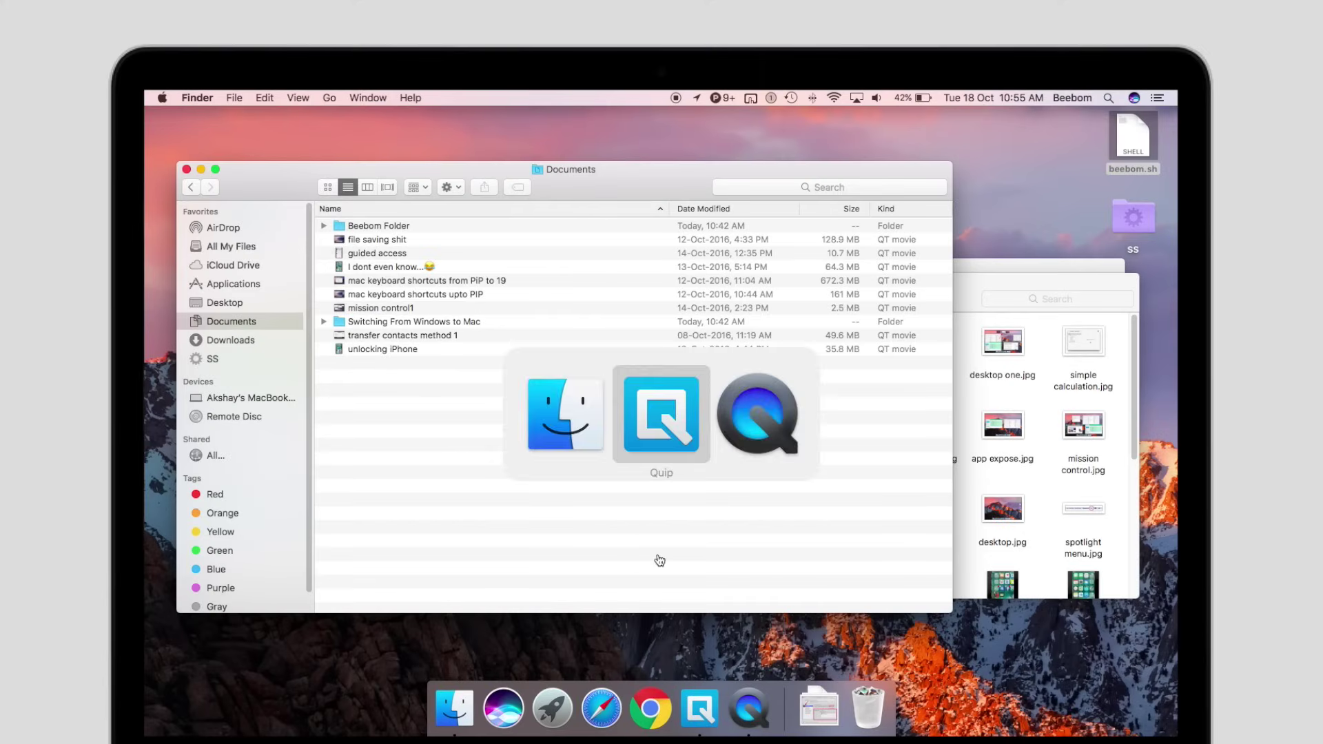
key(super+shift+Tab)
key(super+shift+Tab)
key(super+shift+Tab)
key(super+shift+Tab)
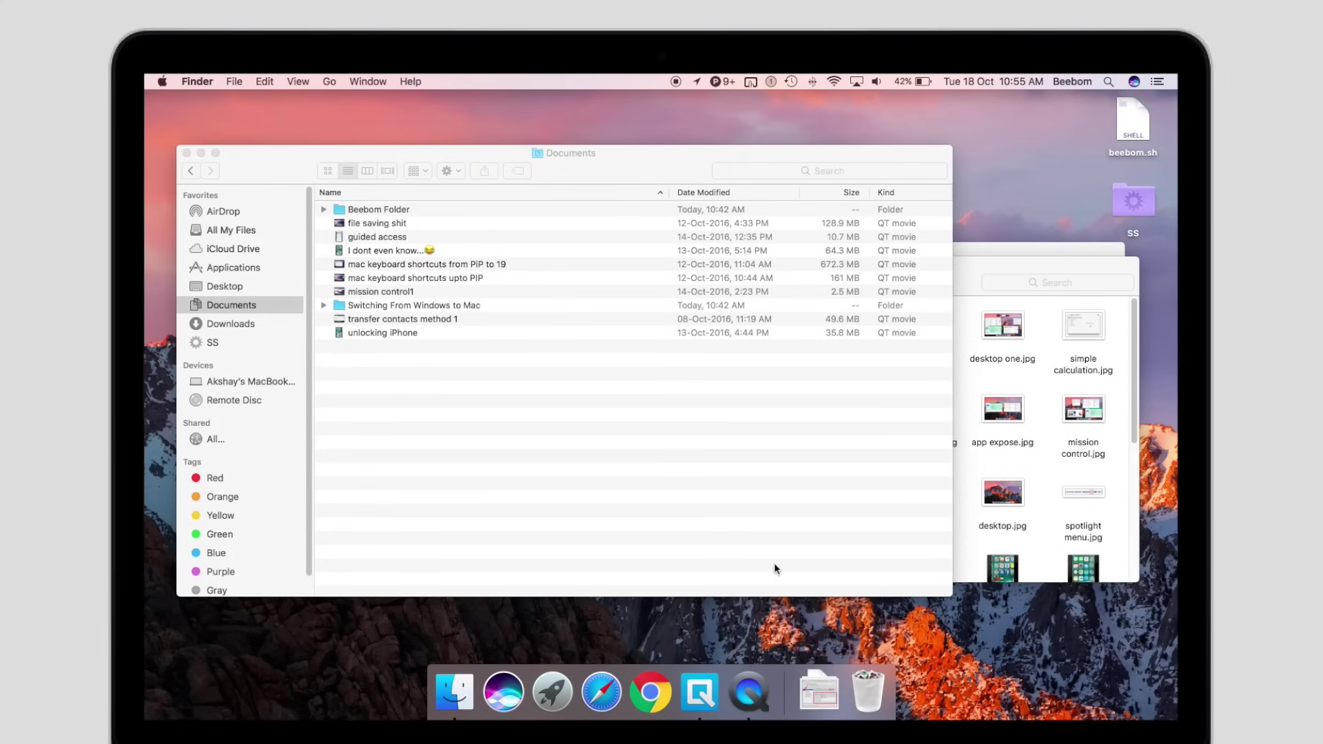
Show all windows in Mission Control, return to the desktop, then spread out Finder's windows
key(ctrl+Up)
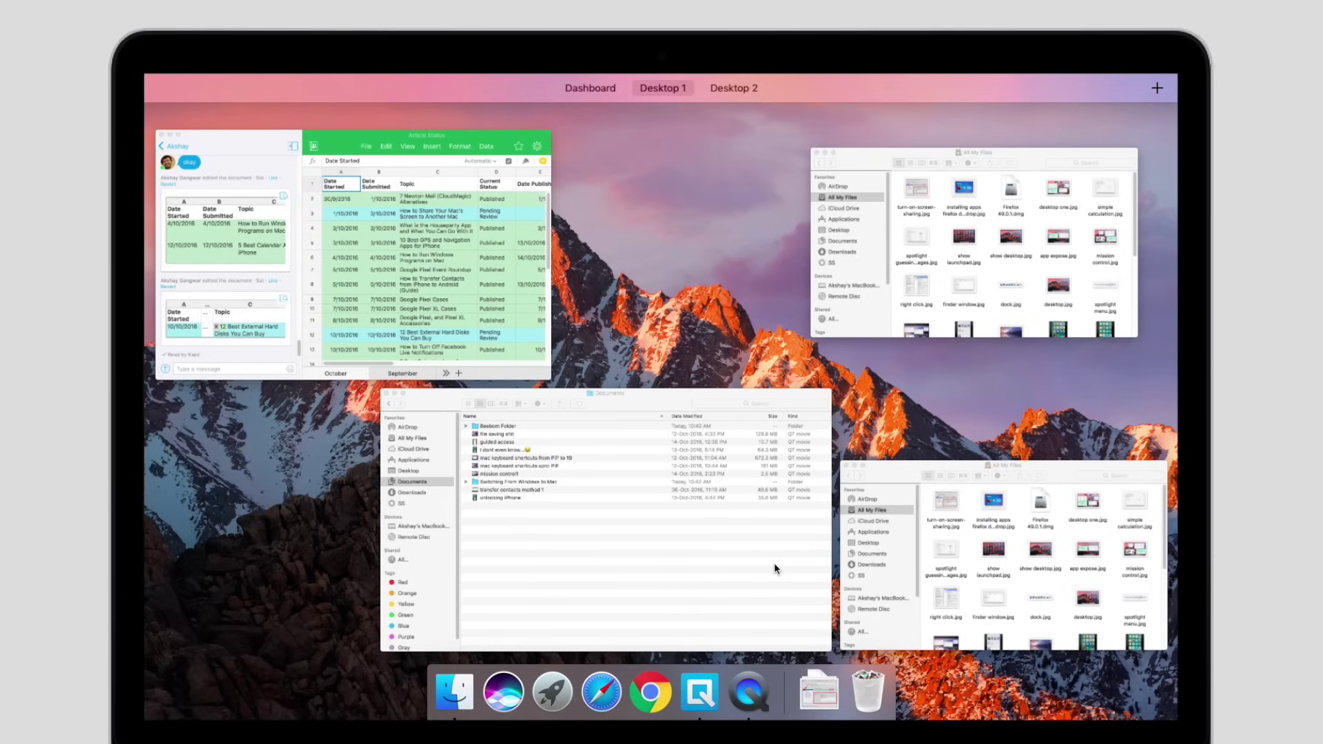
click(774, 562)
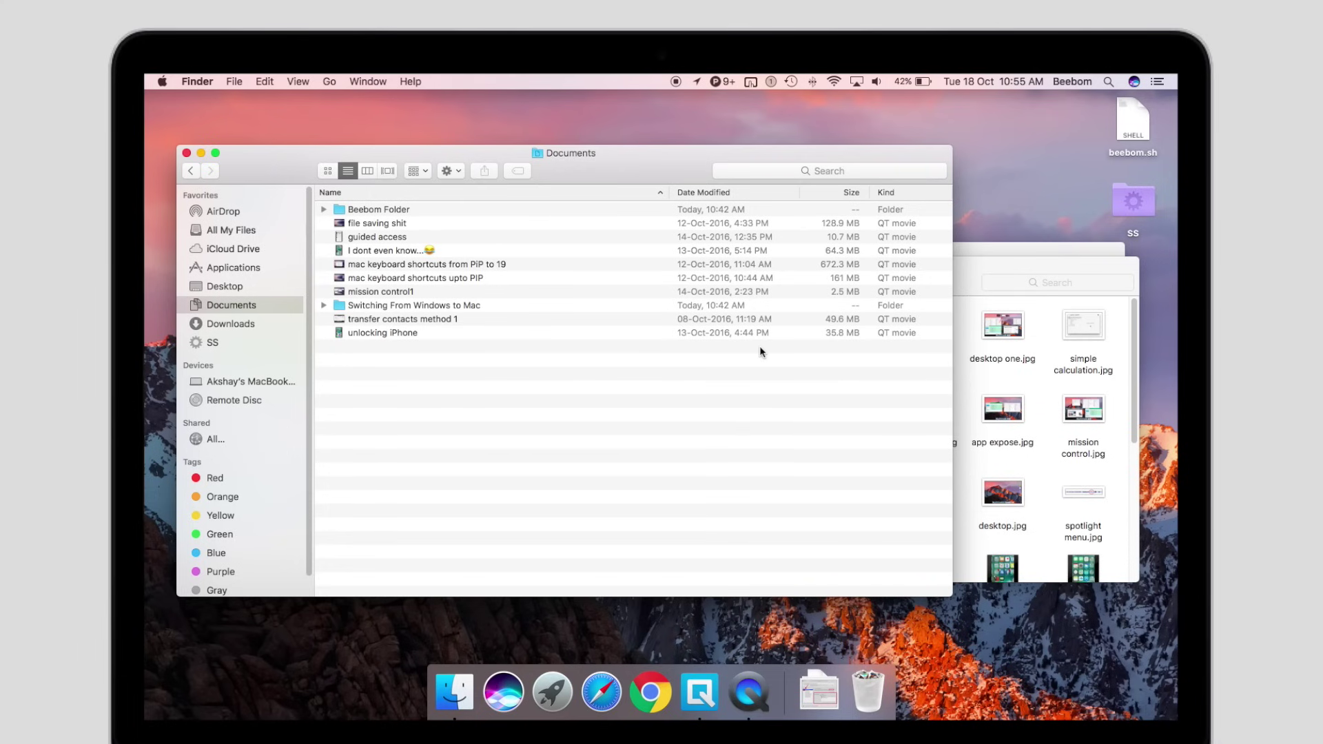
key(ctrl+Down)
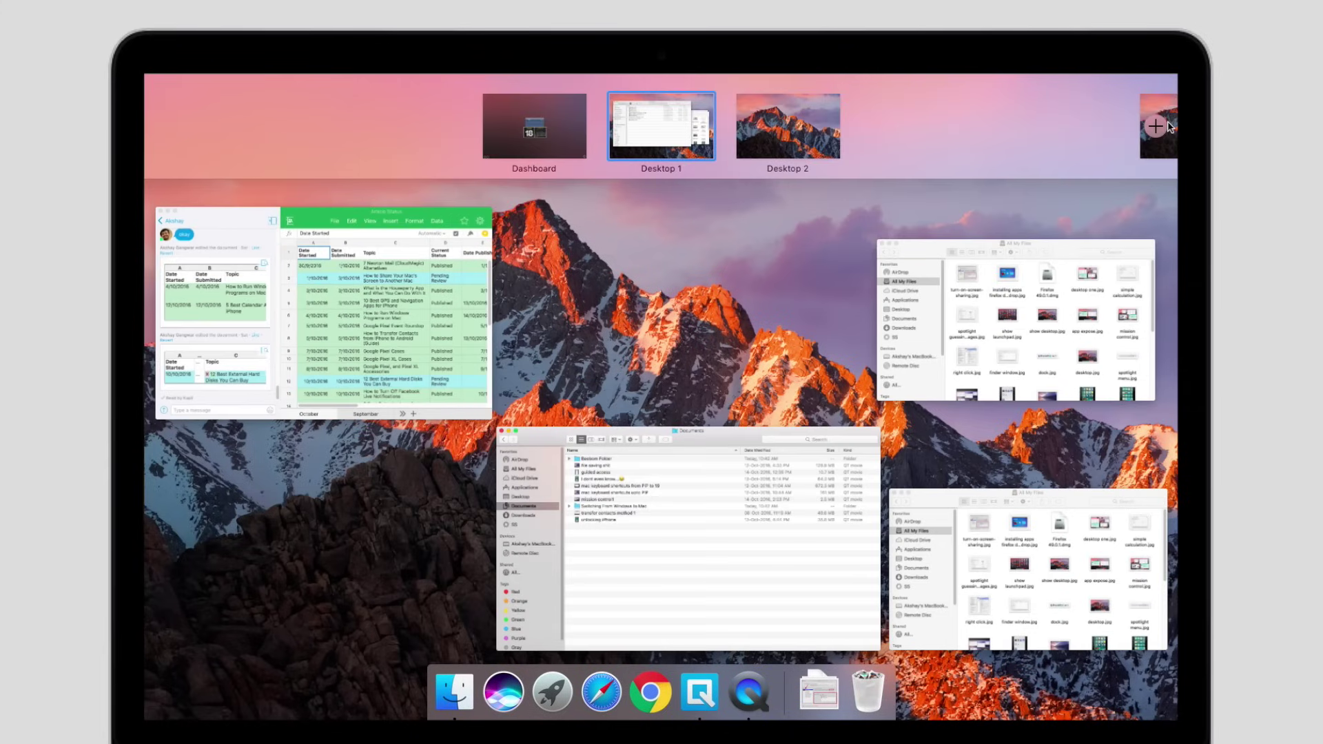
Add Desktop 3 and Desktop 4 in Mission Control and go to the empty Desktop 3
click(1164, 126)
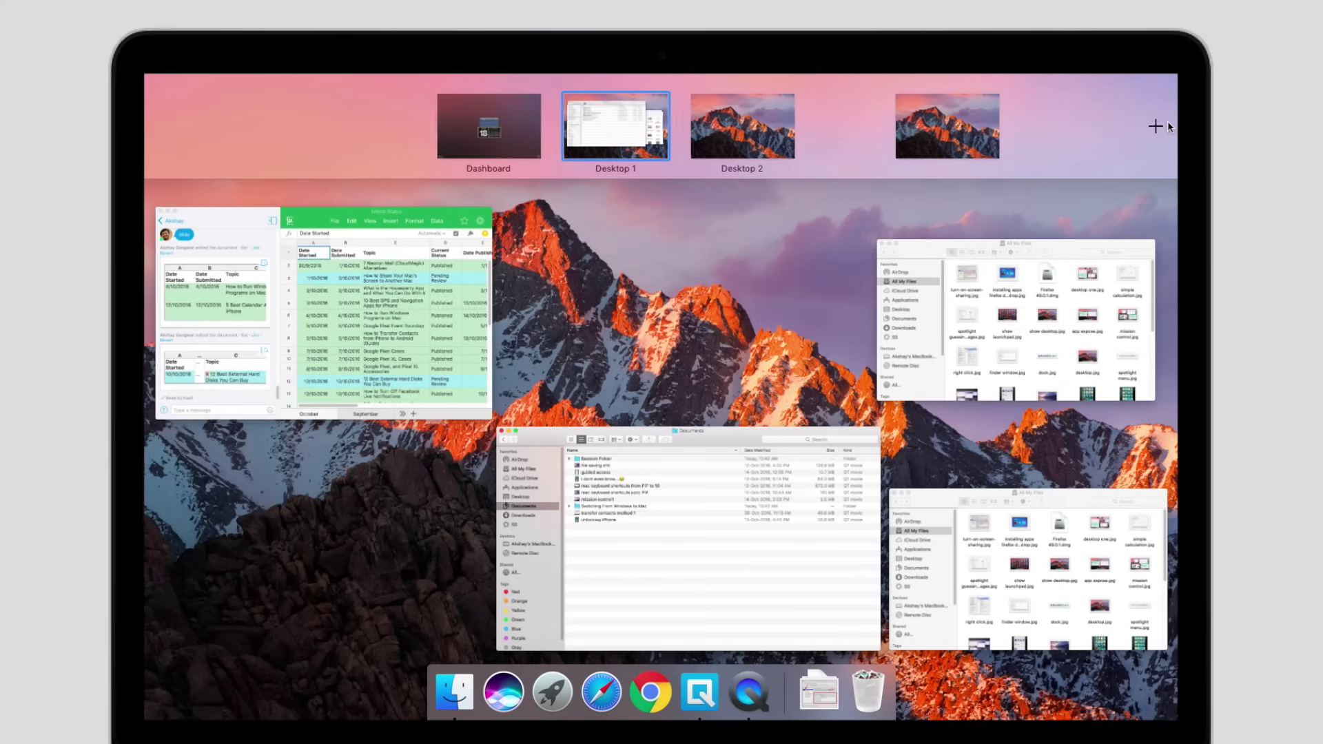
click(1157, 131)
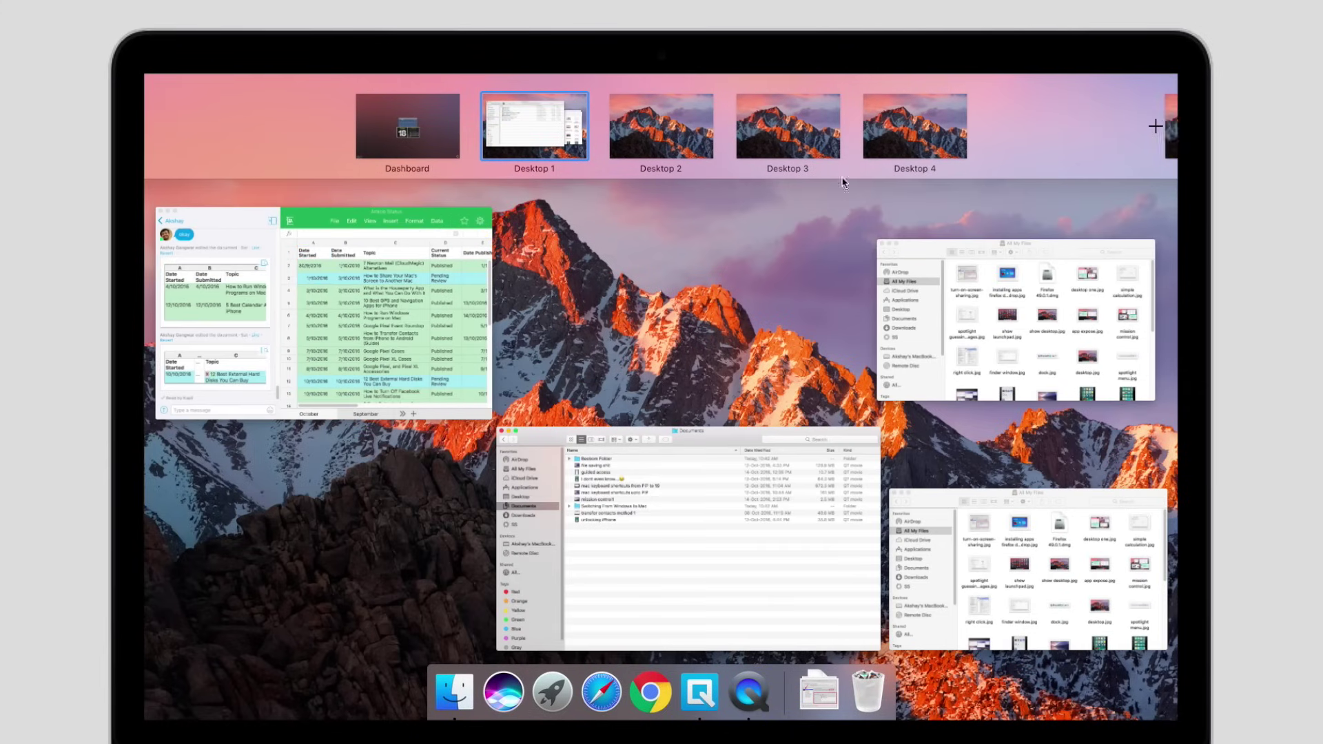
click(784, 137)
key(ctrl+Up)
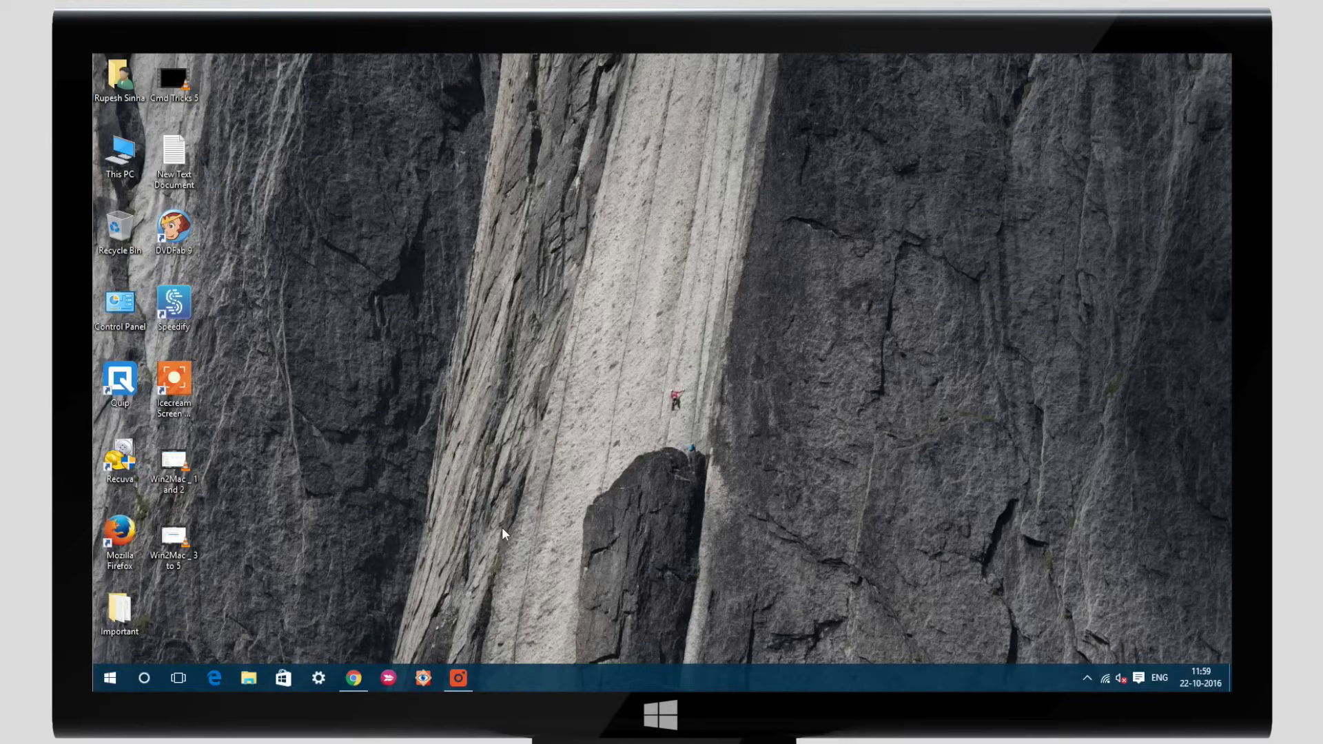
In Windows Task View, add a new Desktop 3 and switch to it
click(181, 678)
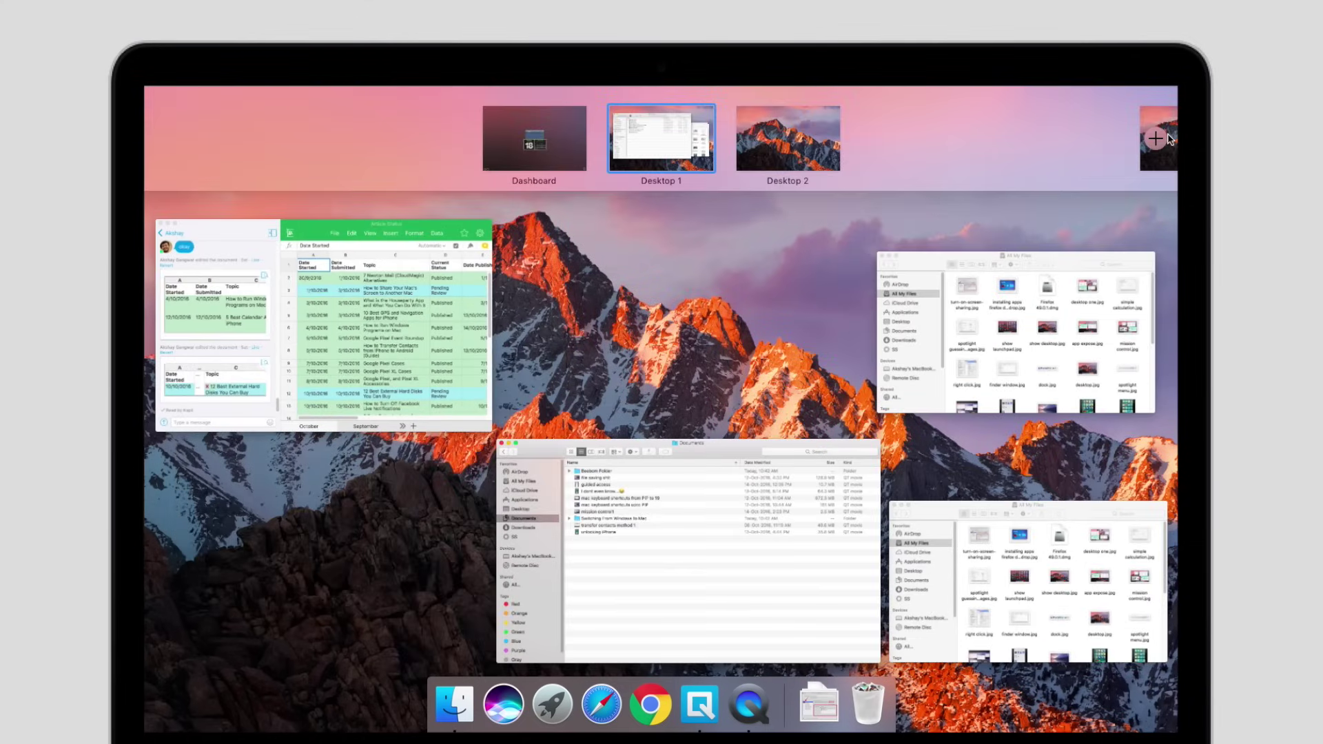
click(1168, 137)
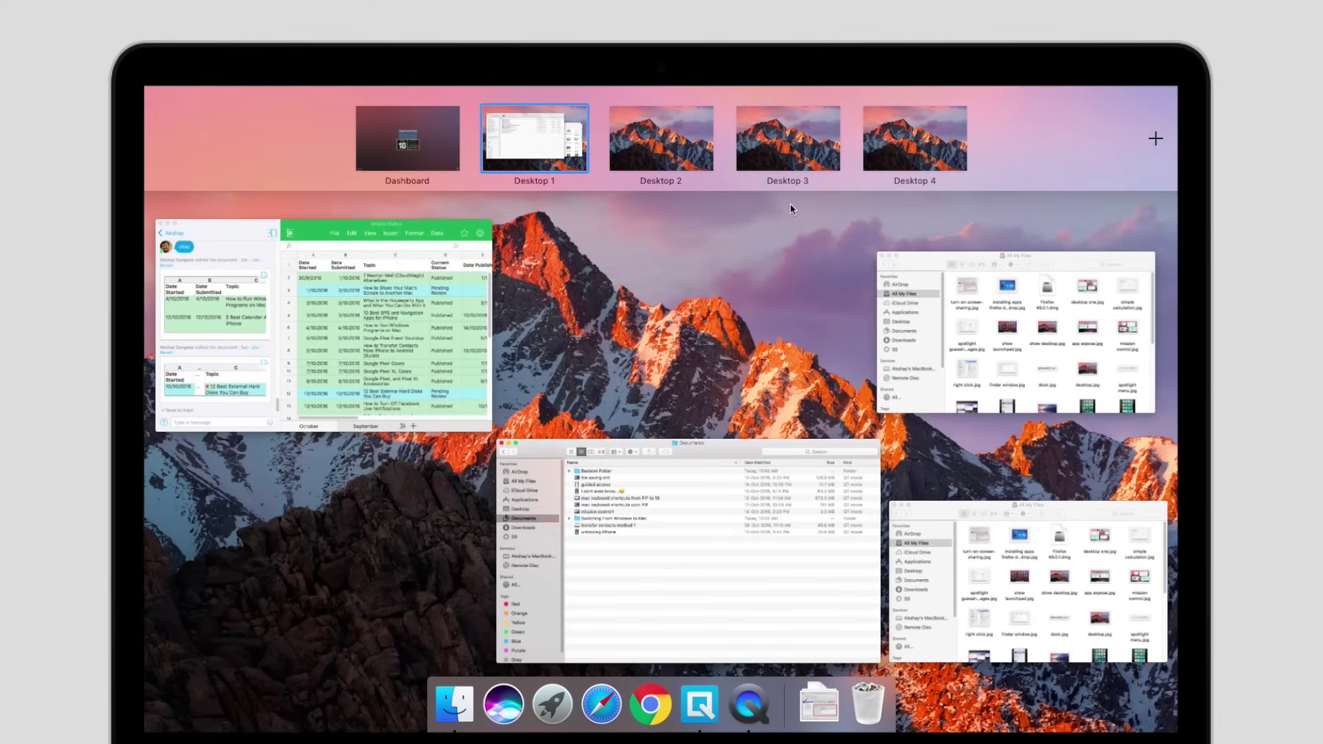
click(783, 150)
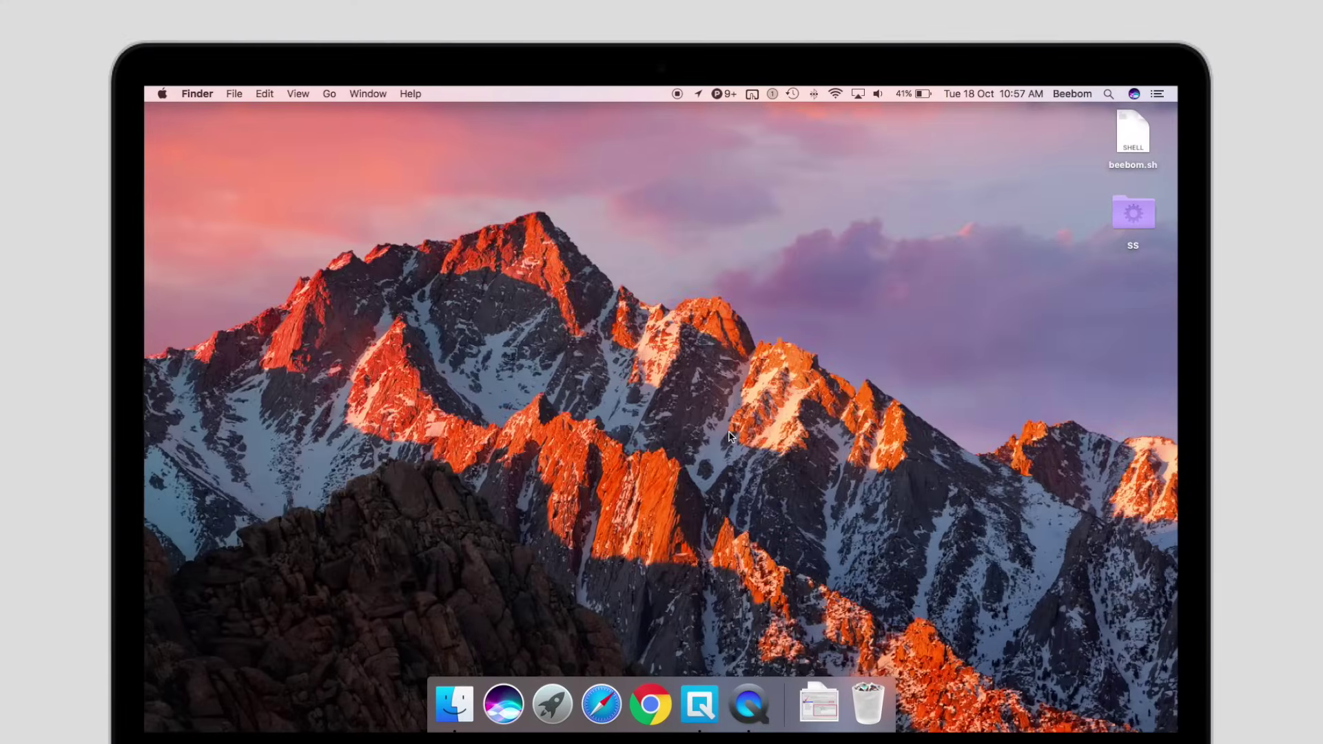
Move between desktops with Ctrl+arrows, ending on the desktop with the Documents window
key(ctrl+Right)
key(ctrl+Left)
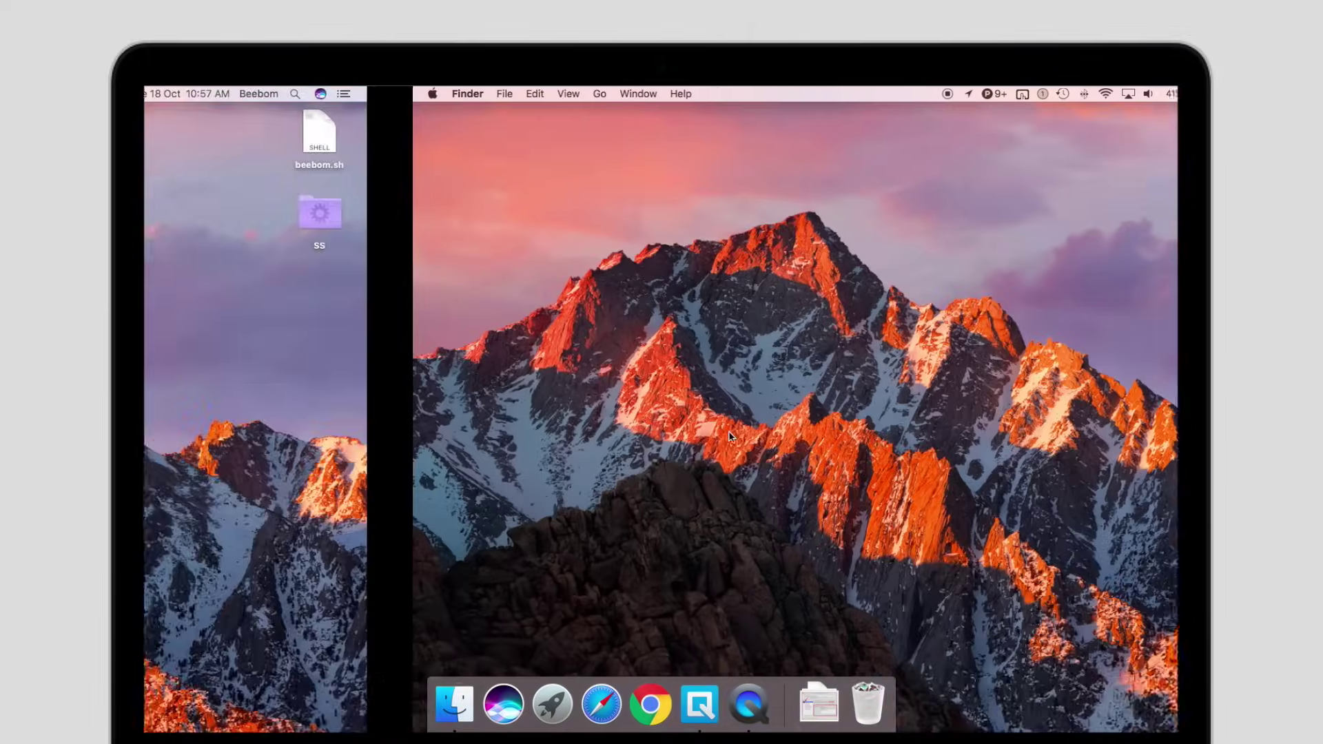
key(ctrl+Left)
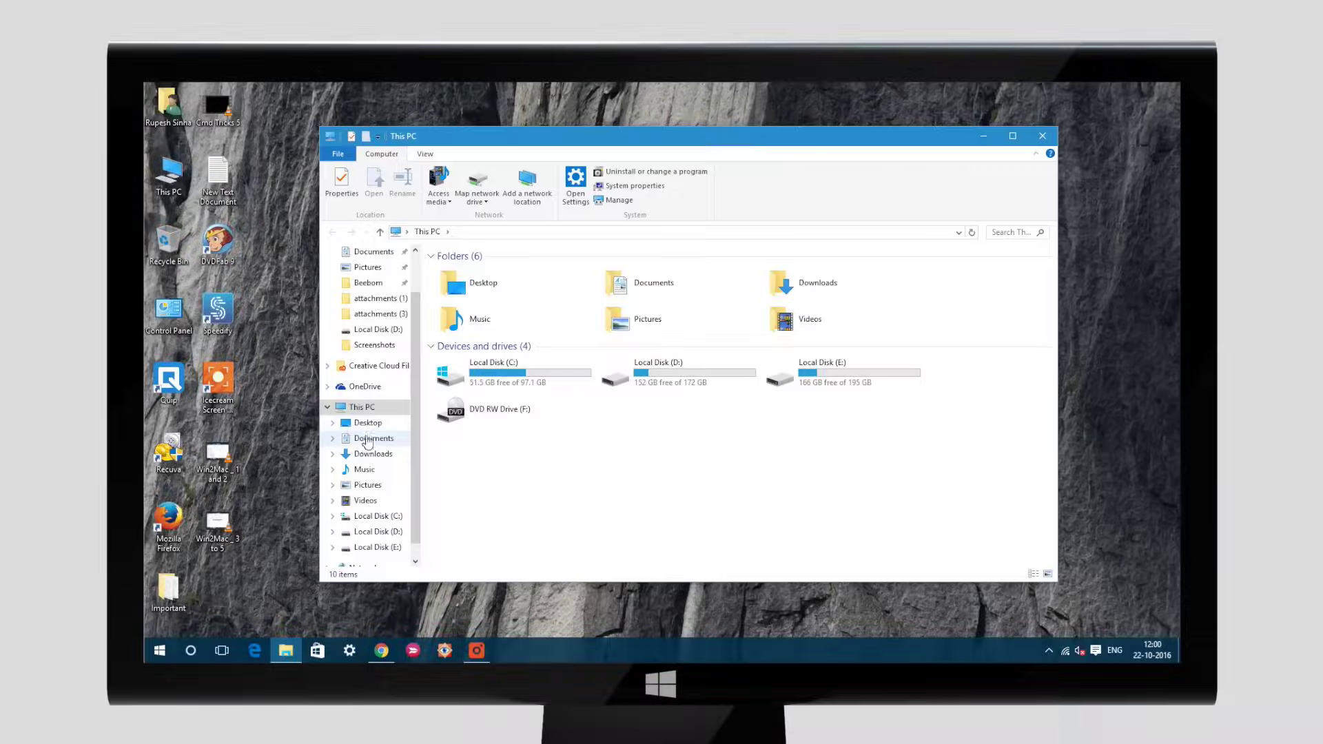
Start the screen_recorder_setup installer from Downloads in English, then cancel and exit setup
click(373, 453)
click(745, 296)
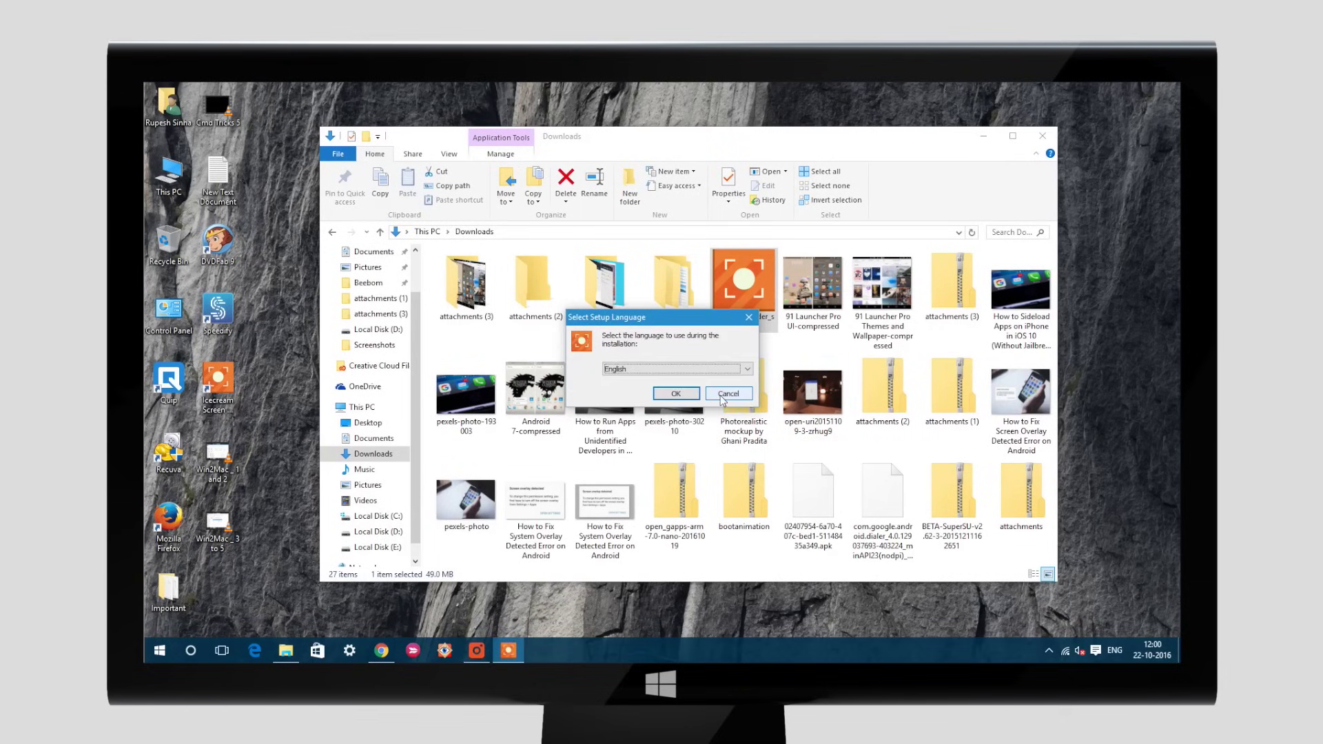
click(694, 394)
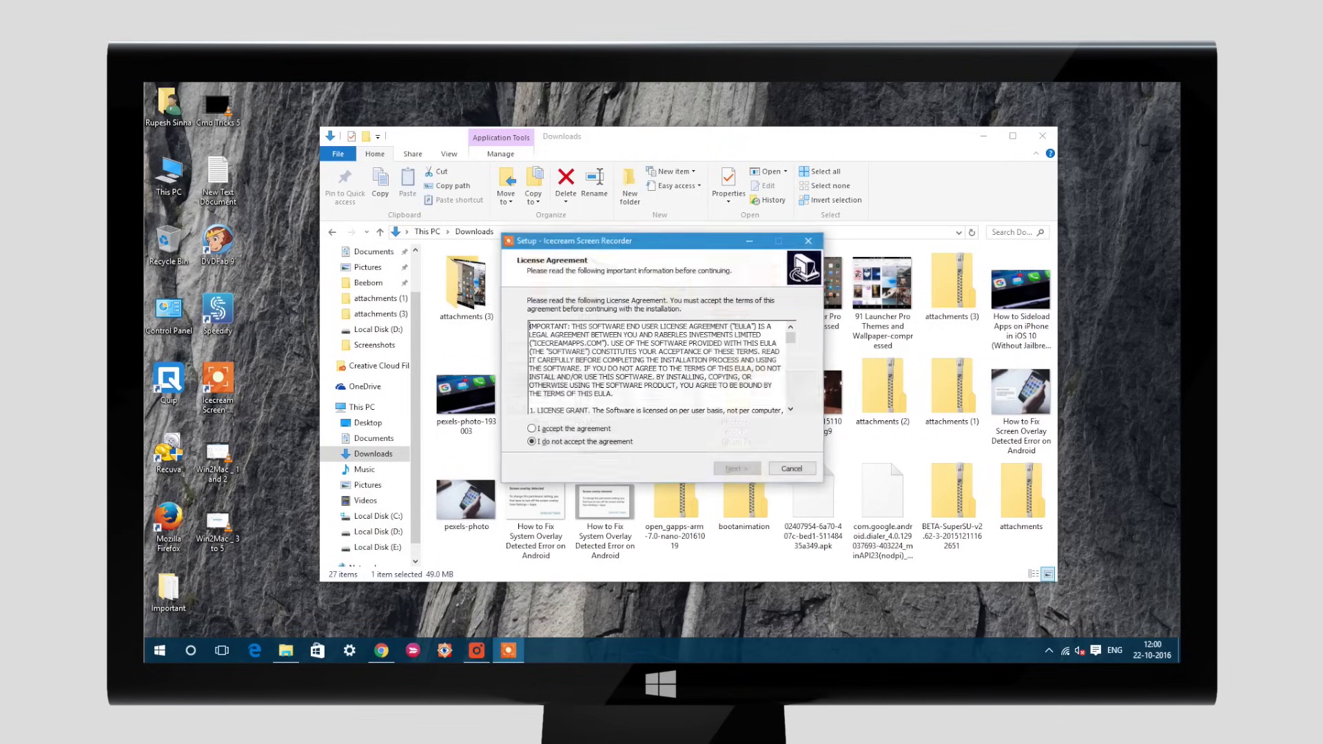
click(773, 469)
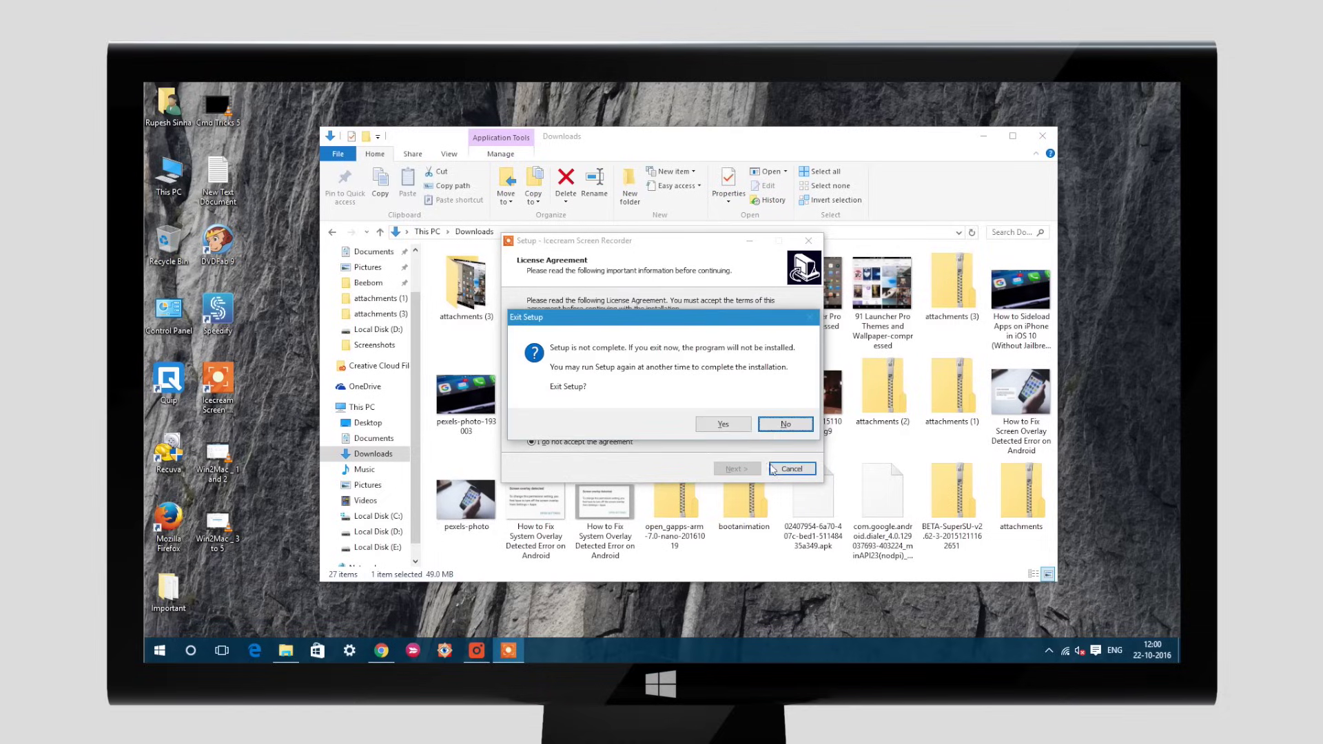
click(723, 423)
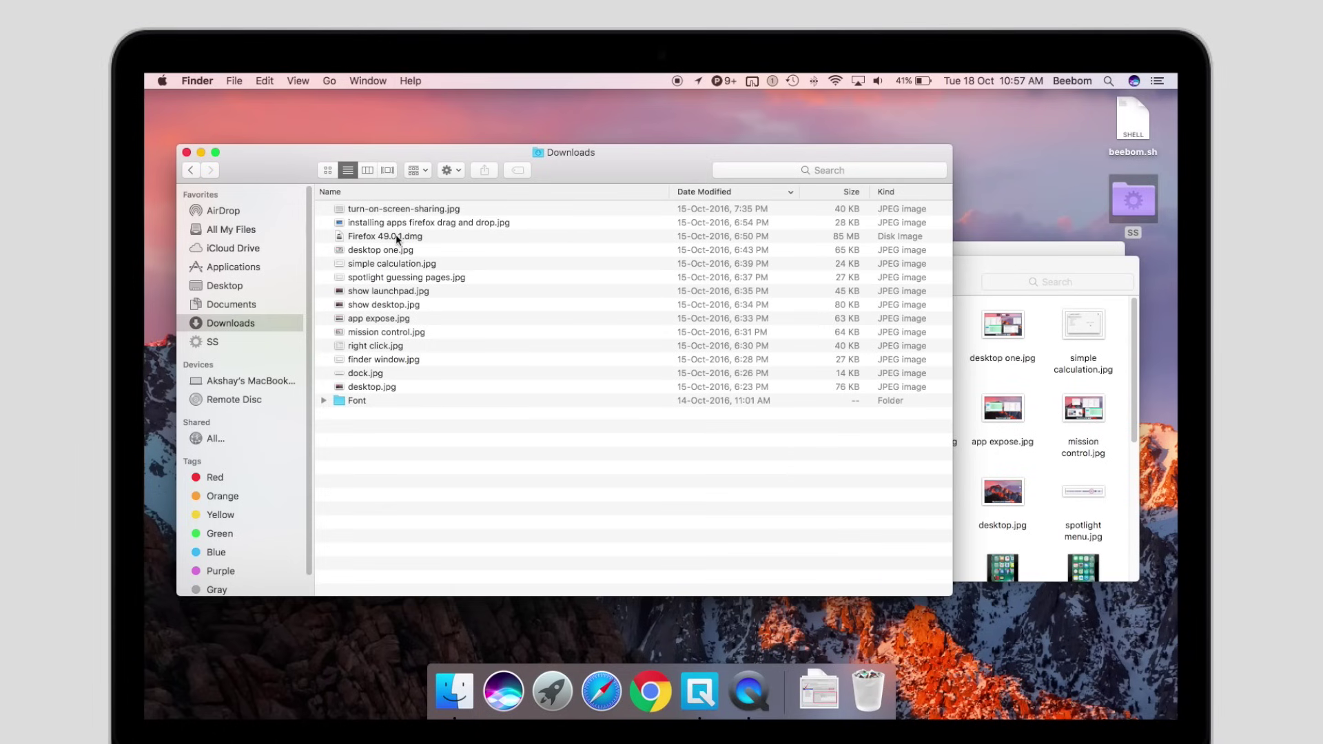
Open Firefox 49.0.1.dmg, drag Firefox to Applications, cancel authentication, and close the Applications window
click(395, 234)
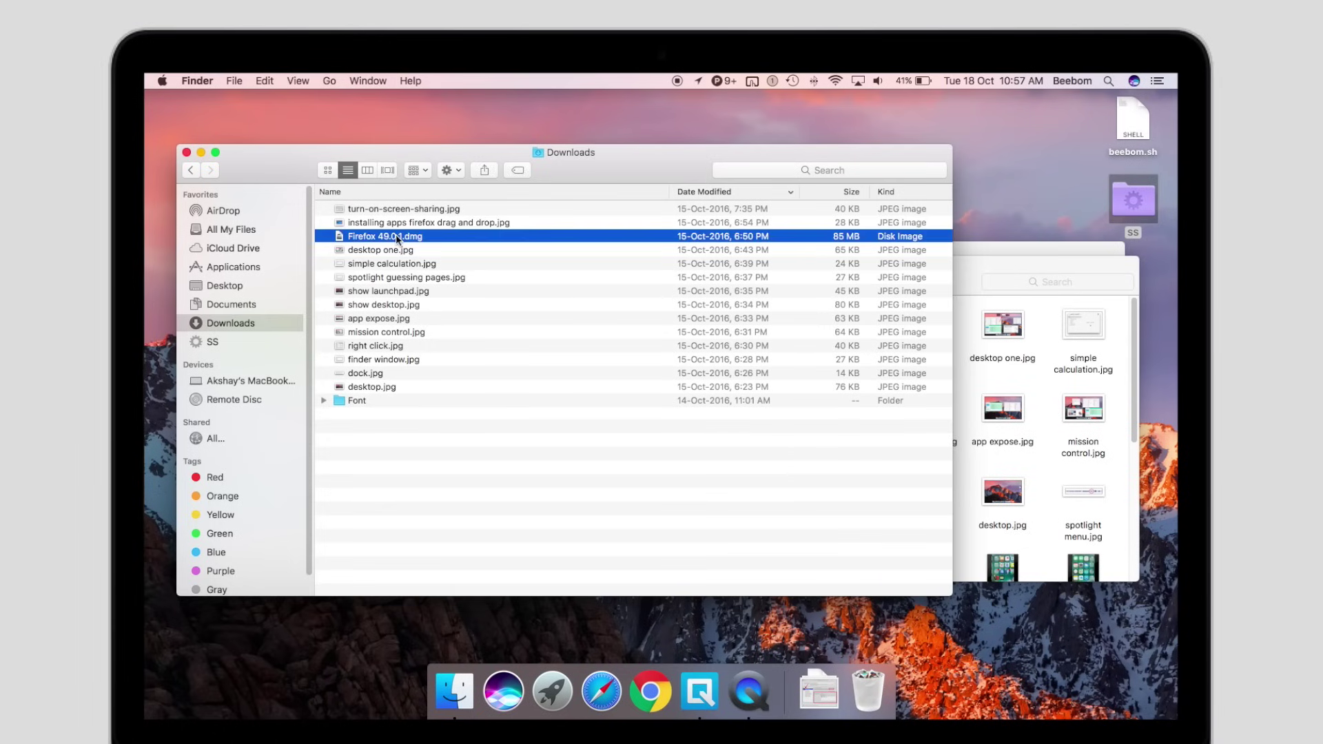
double_click(432, 240)
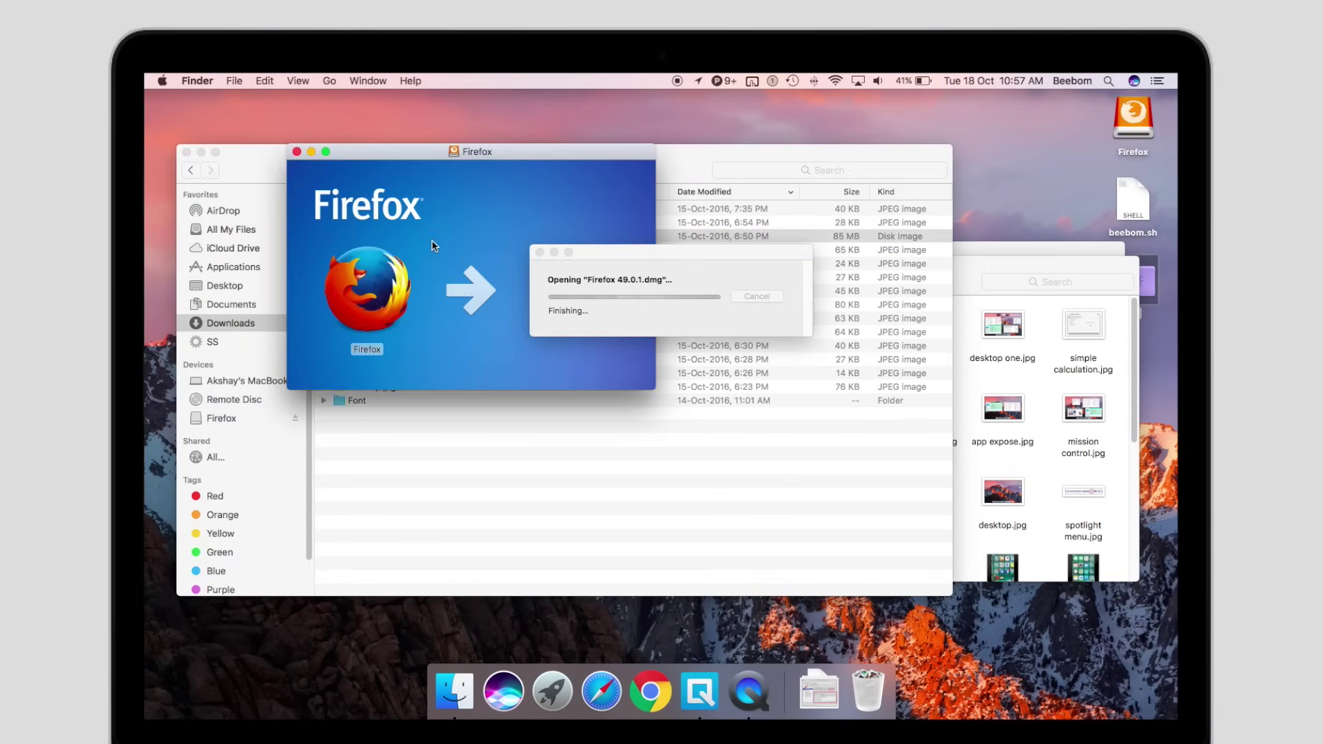
drag(377, 310, 575, 303)
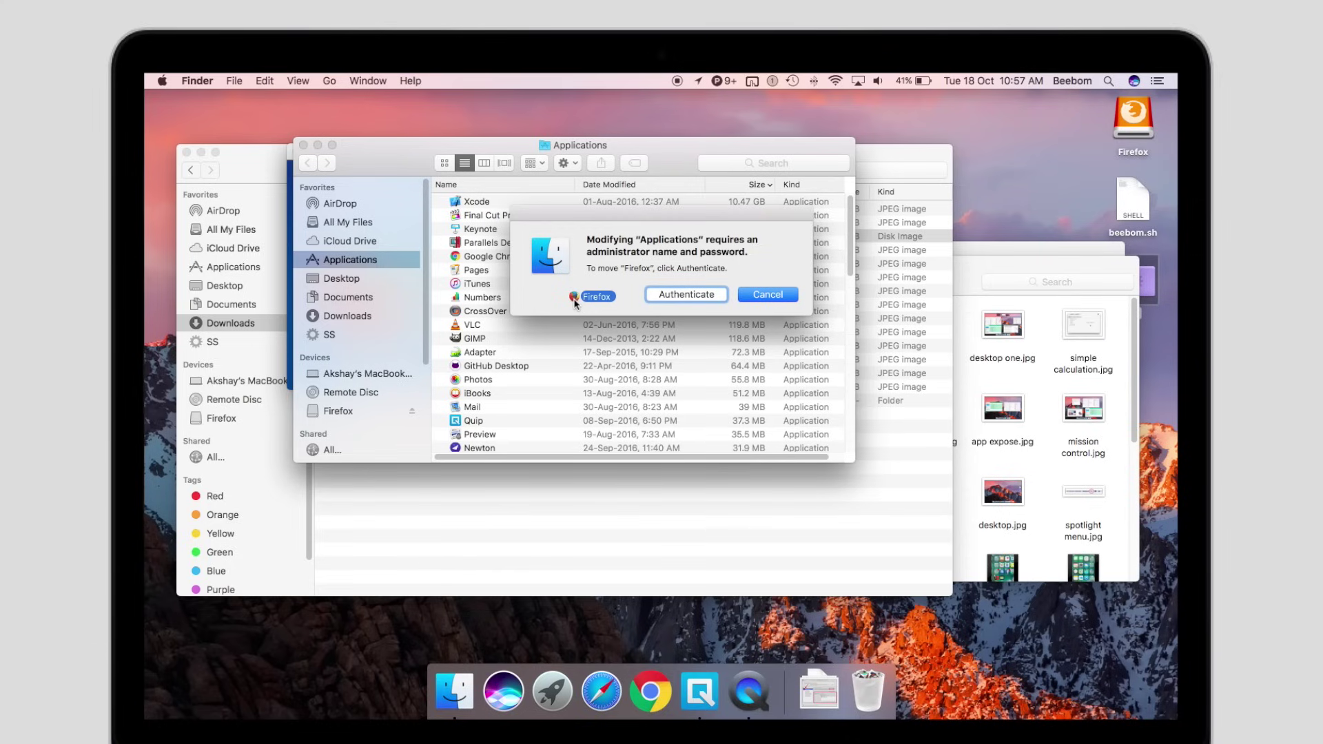
click(742, 297)
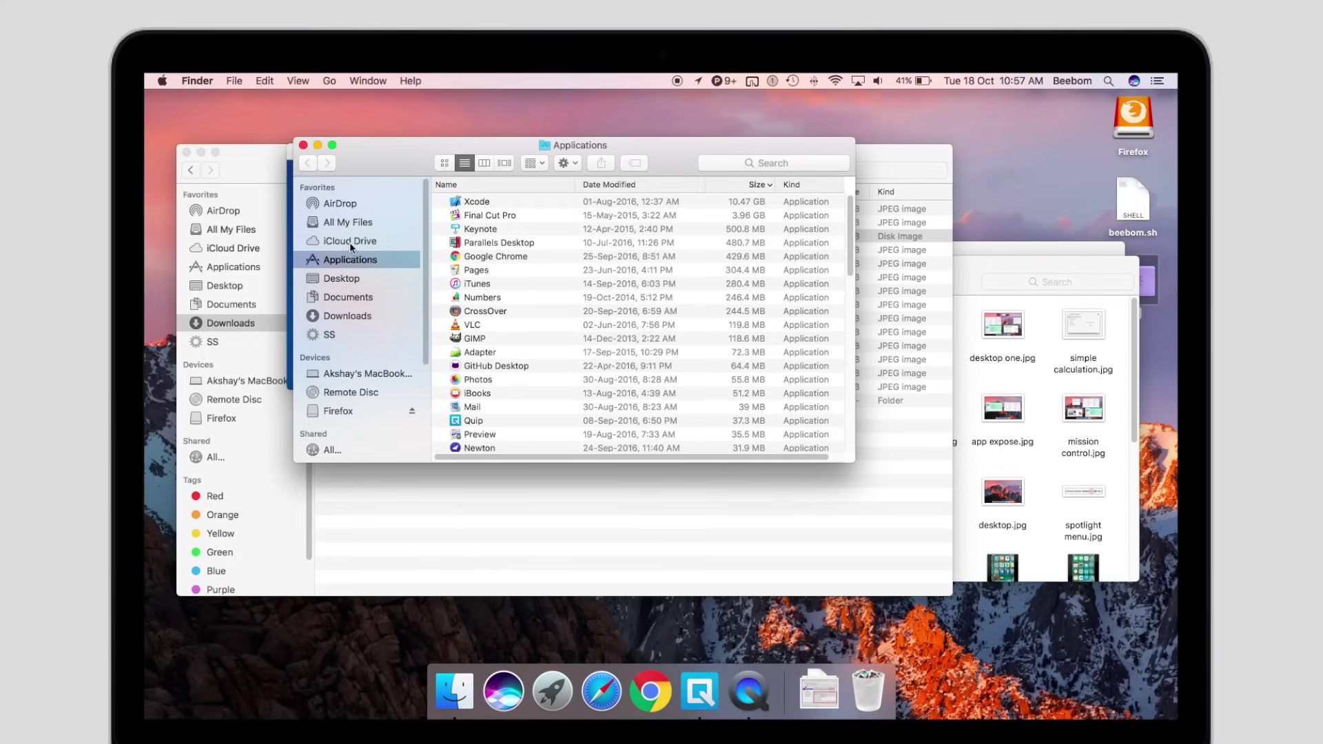
click(304, 144)
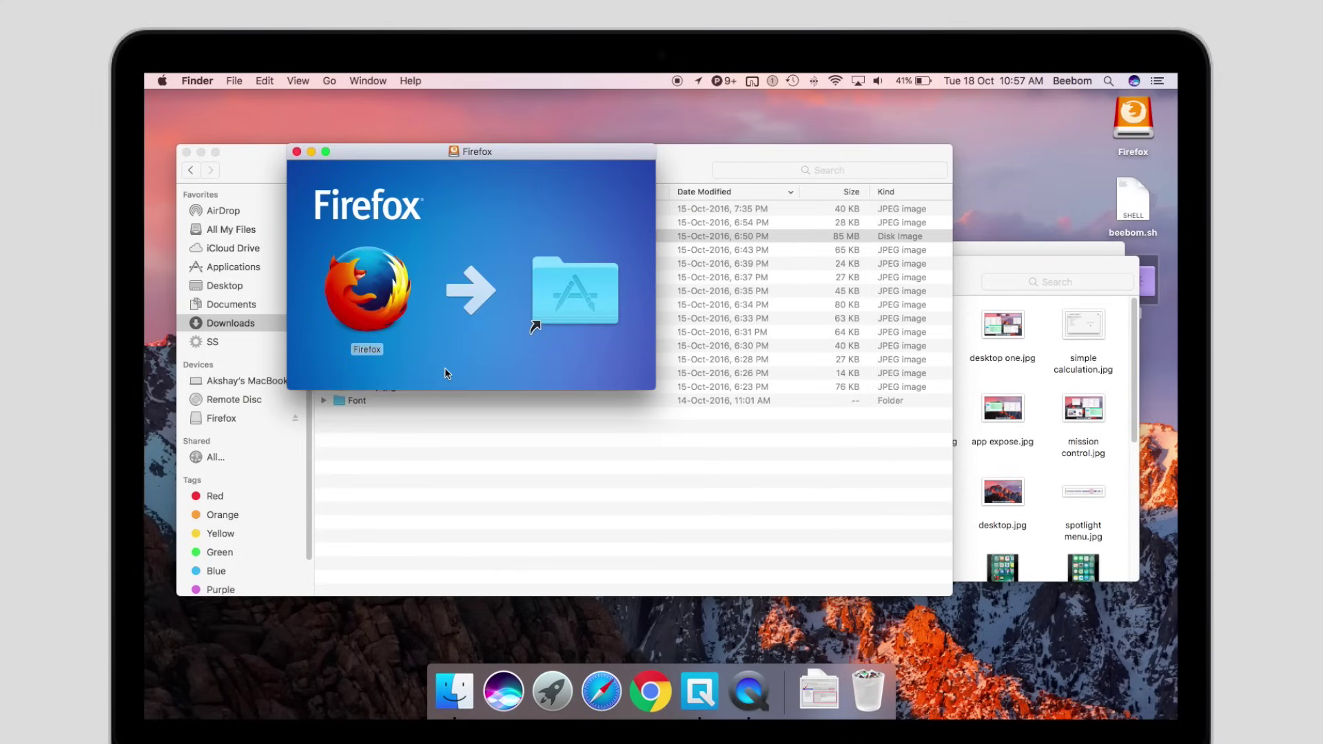
Close the Firefox window, then move CrossOver from Applications to the Trash with the administrator password
click(296, 151)
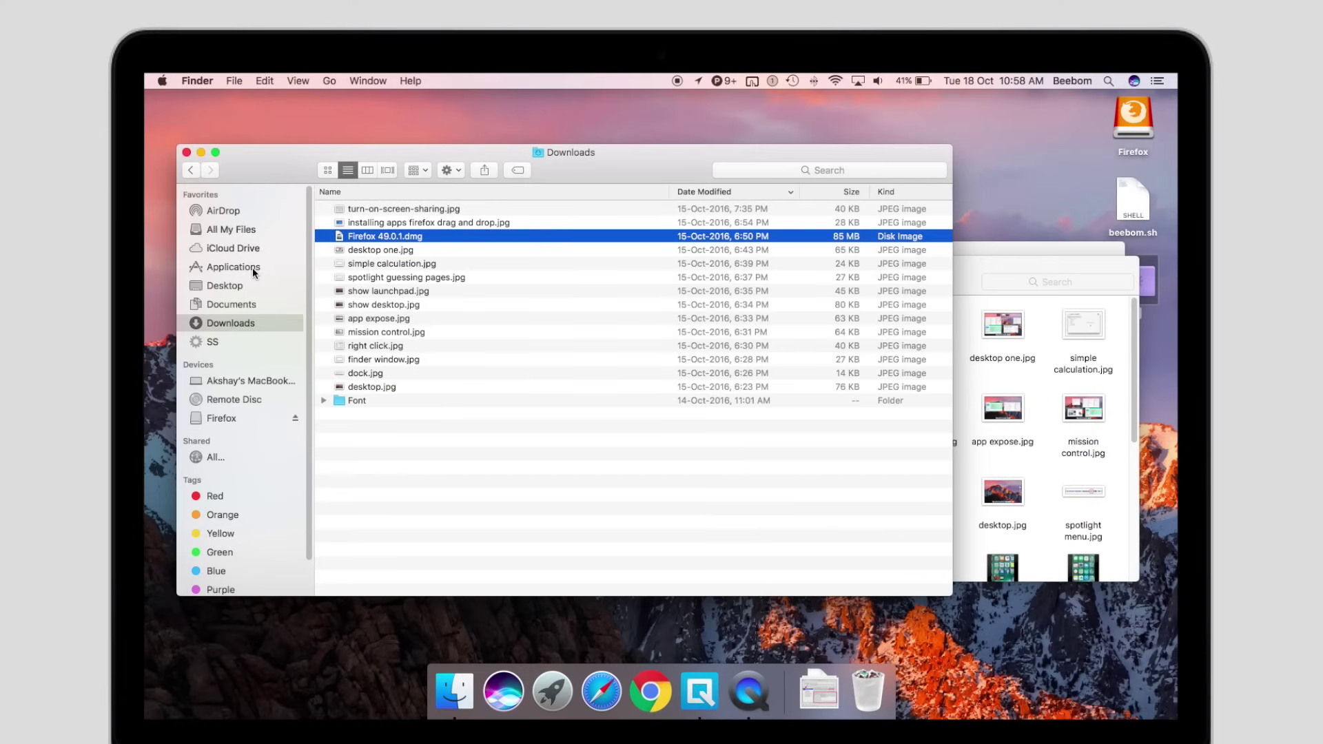
click(252, 268)
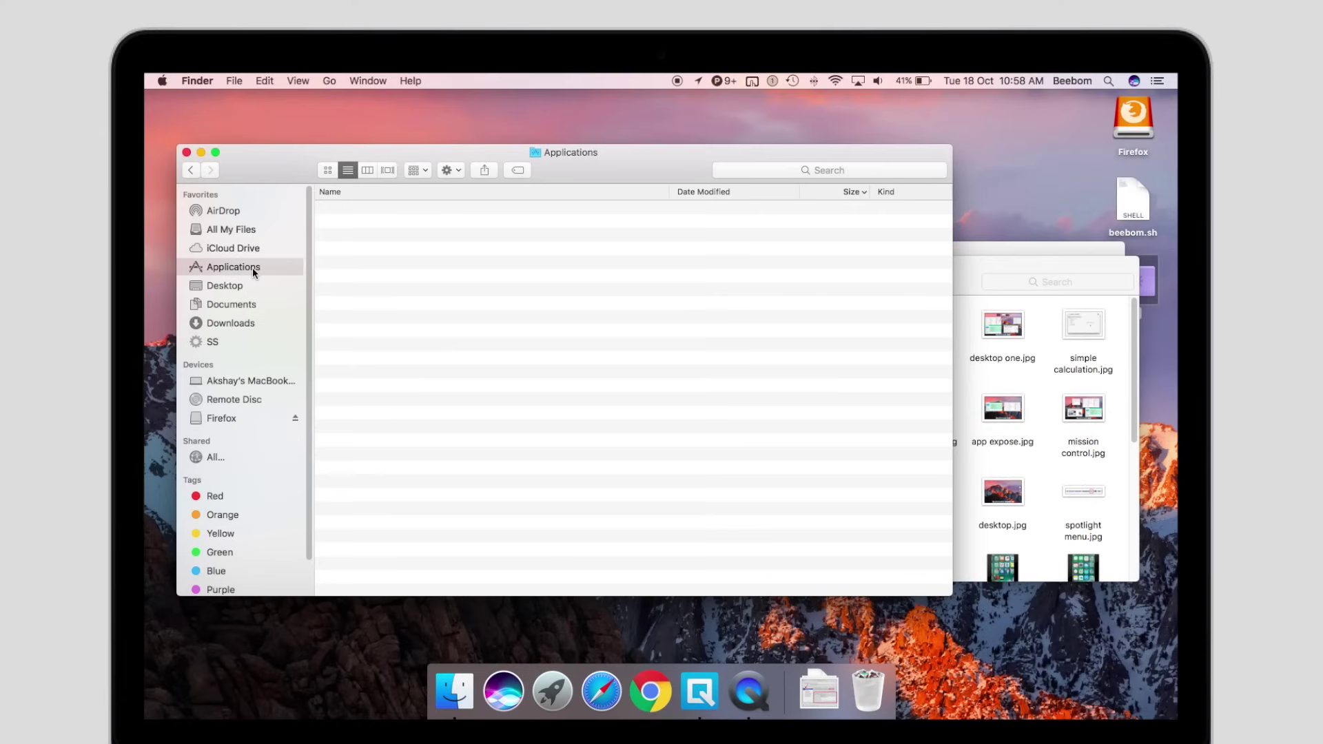
scroll(356, 295, down, 3)
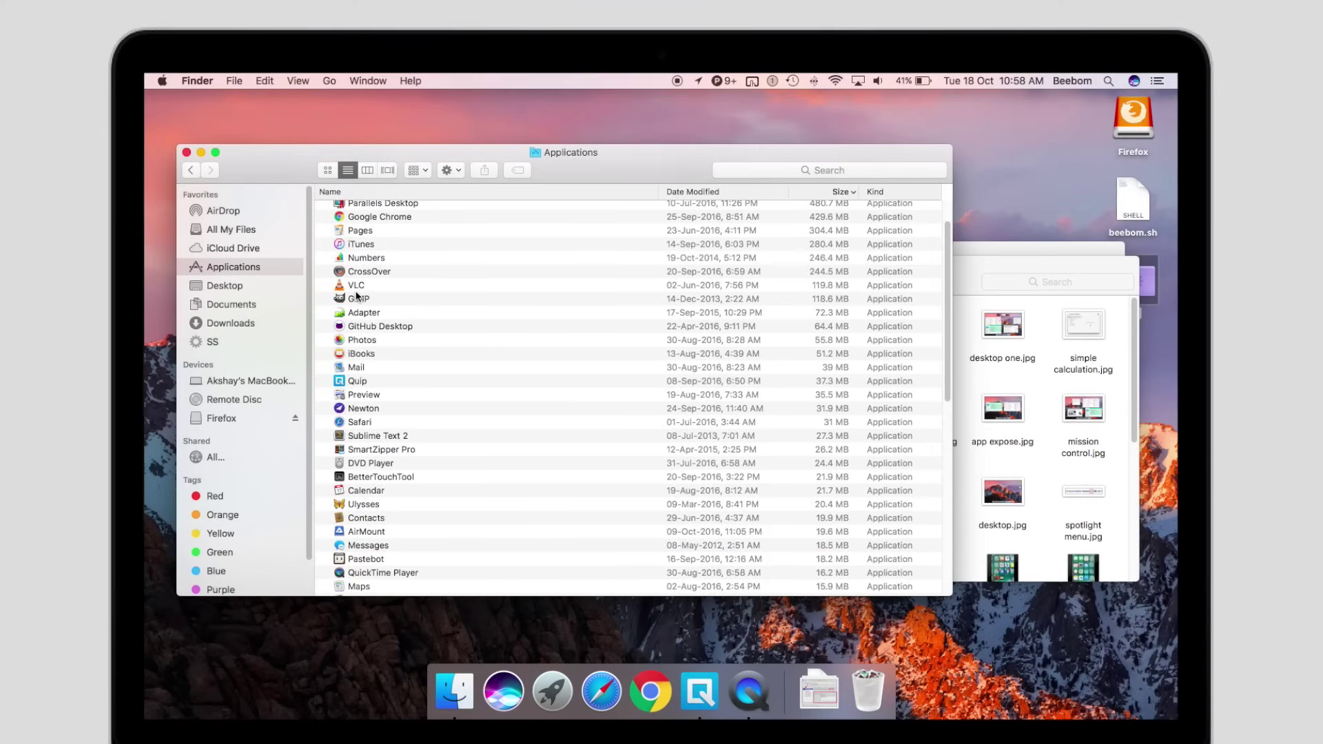
click(361, 273)
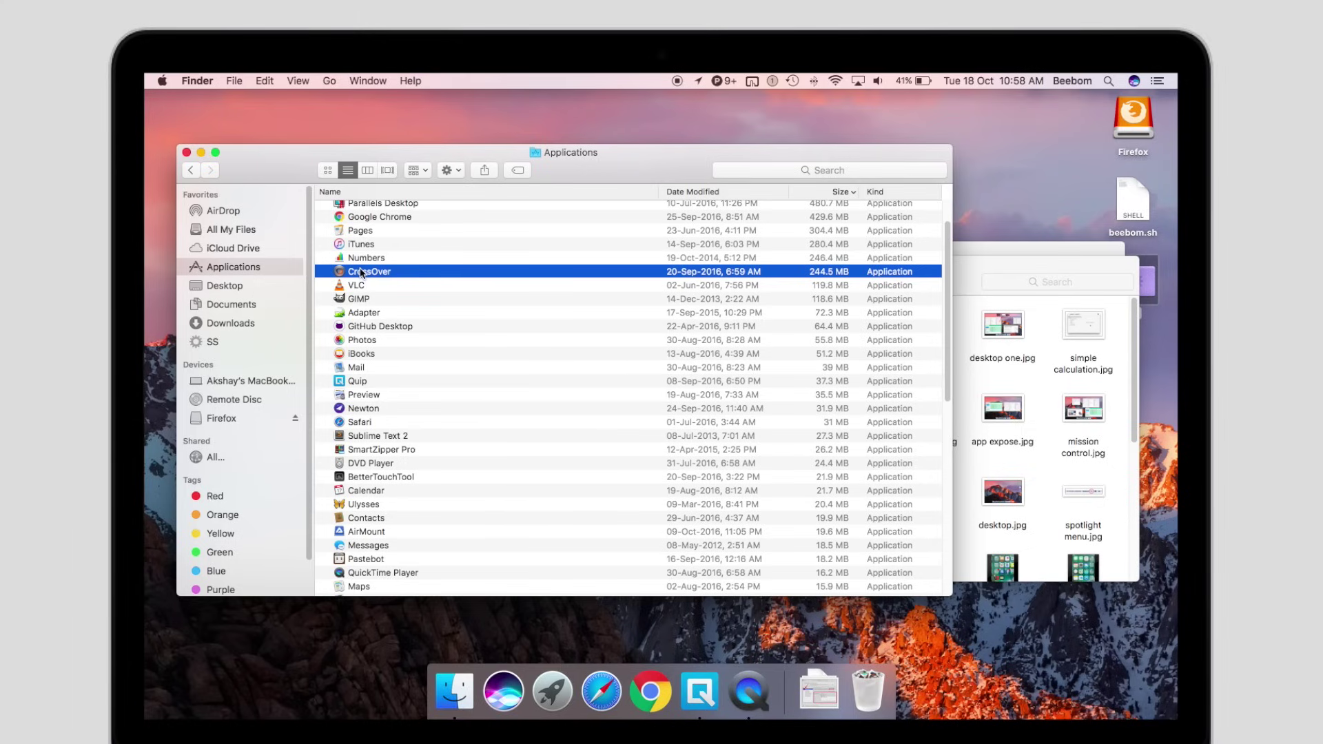
key(super+BackSpace)
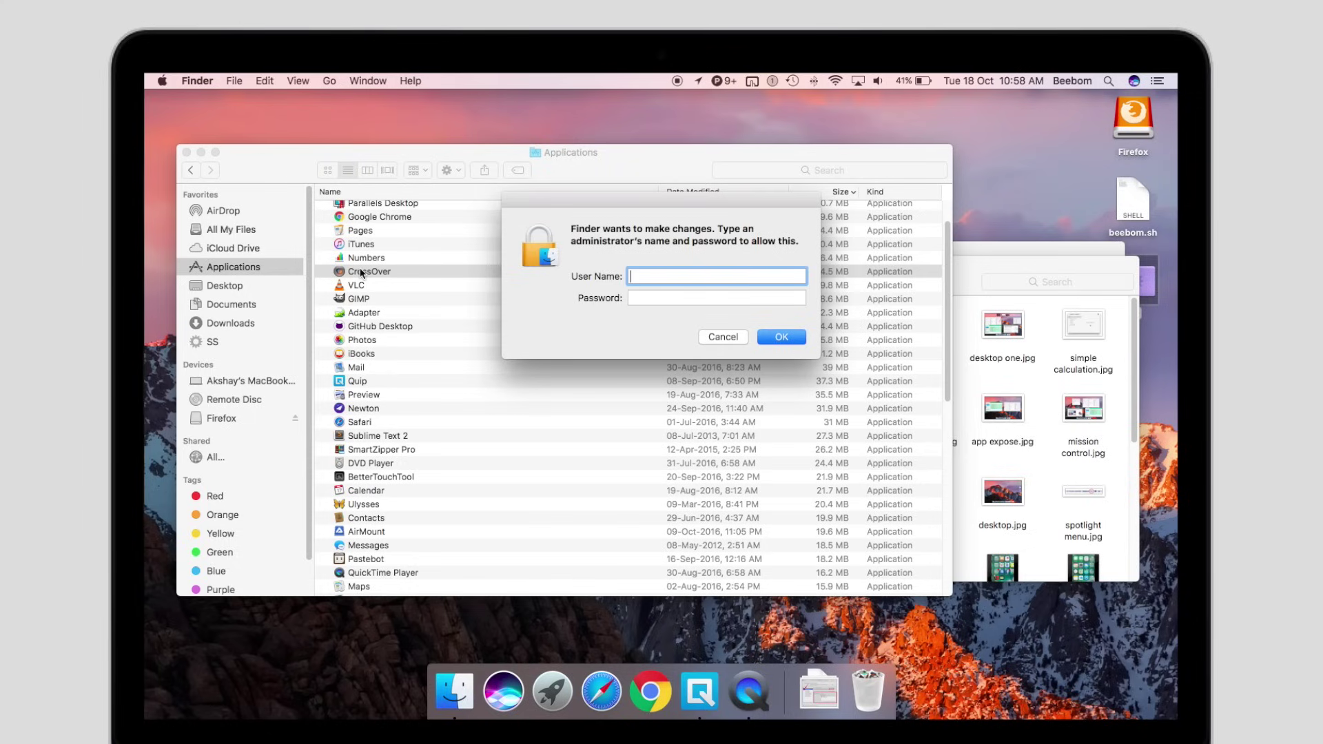
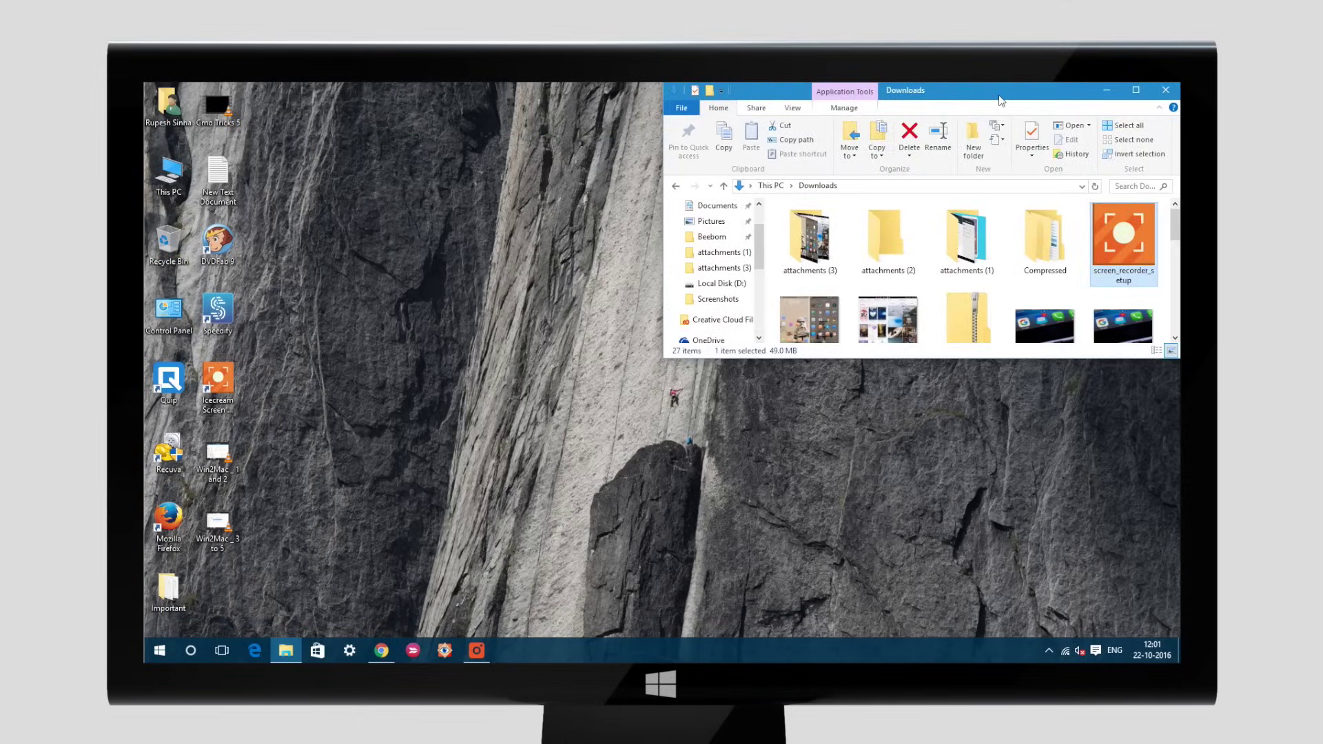
Snap the Downloads window to the right half, maximize it, then restore it
key(super+Down)
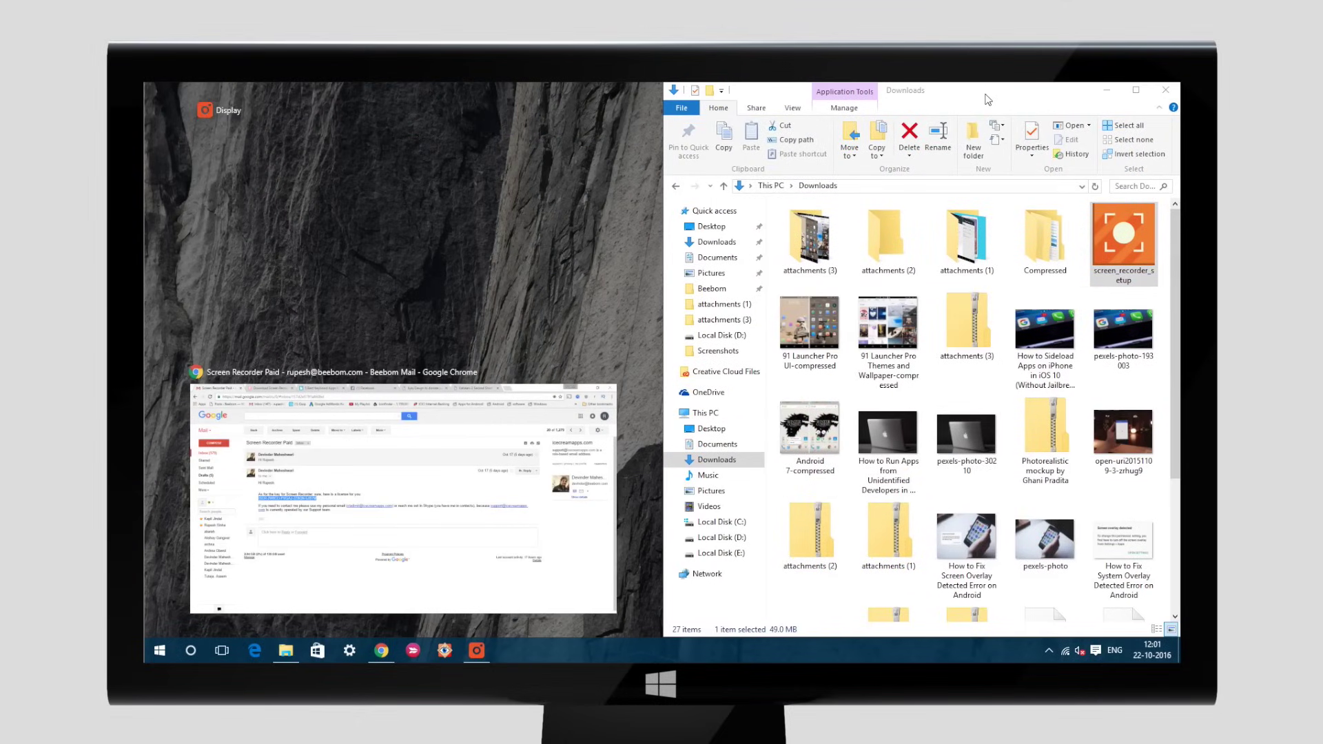
key(super+Up)
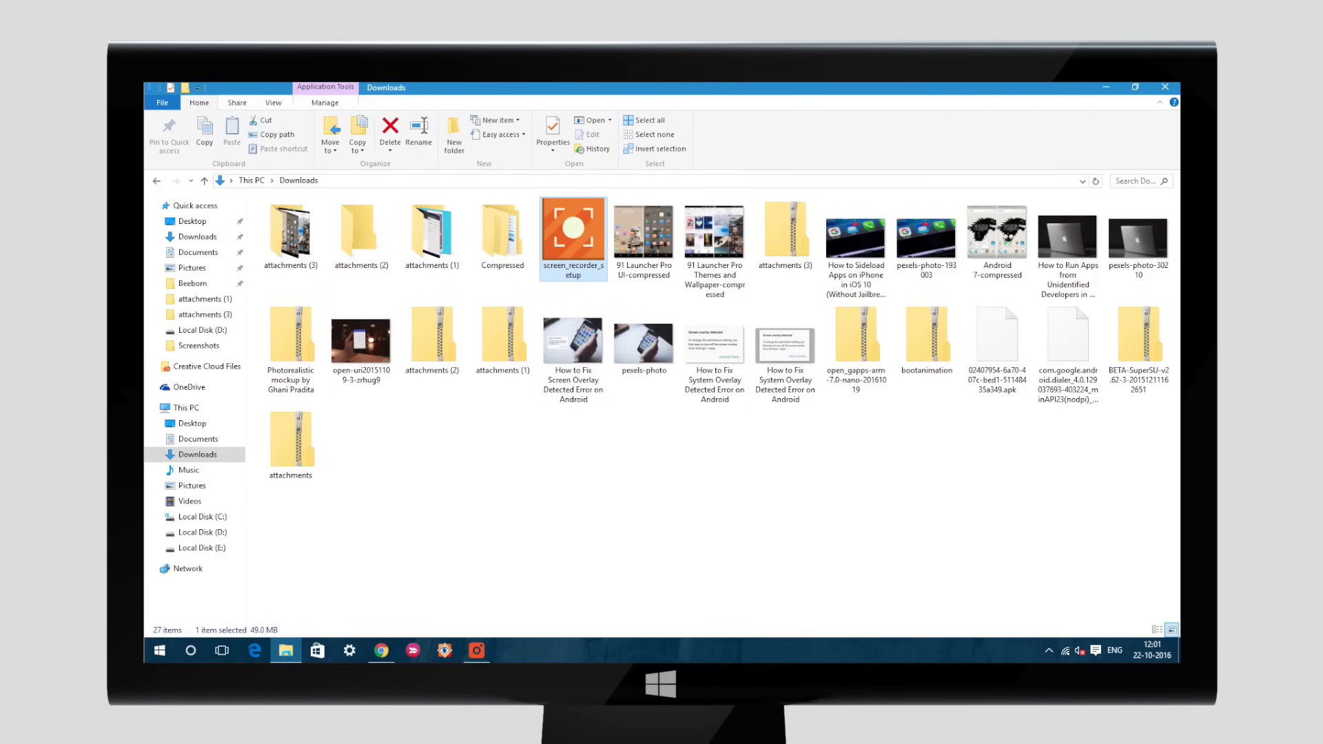
key(super+Down)
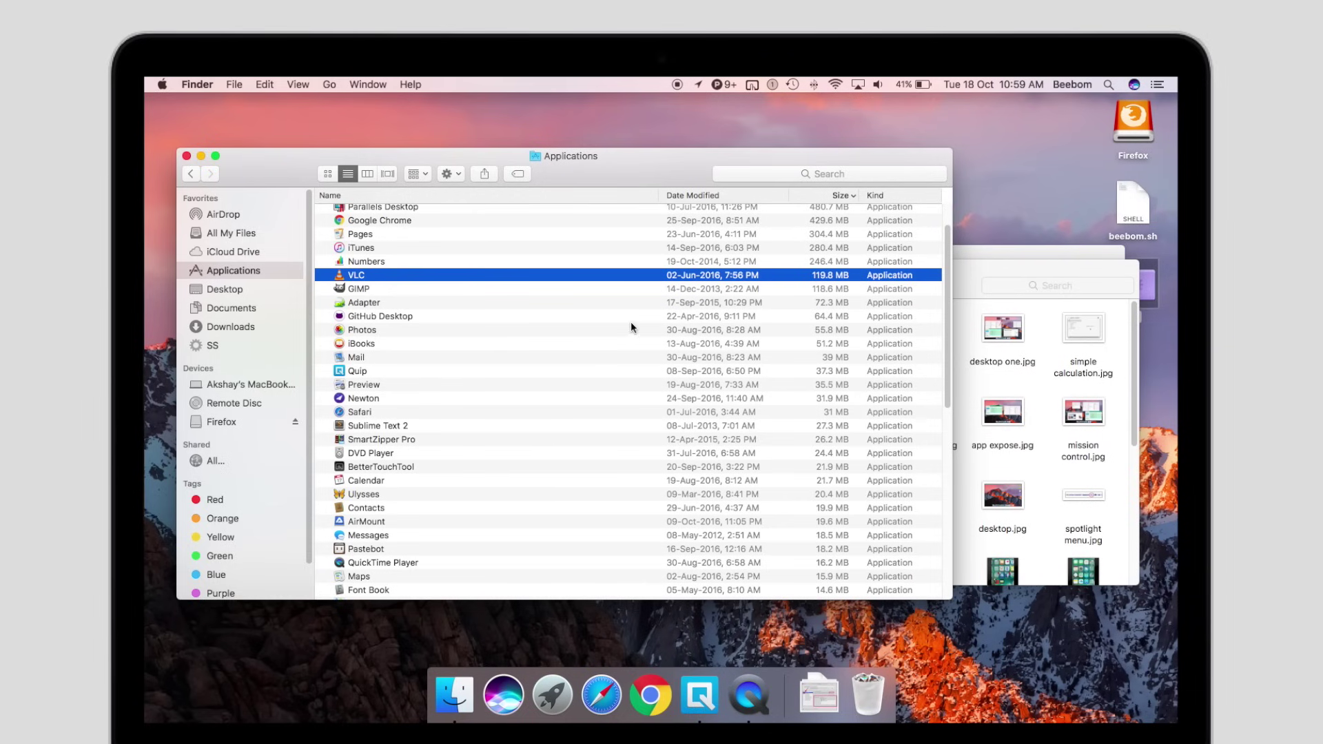
Drag the Finder Applications window to snap it right, then move it back toward centre
drag(658, 157, 1174, 84)
drag(1039, 100, 1174, 275)
drag(955, 104, 635, 138)
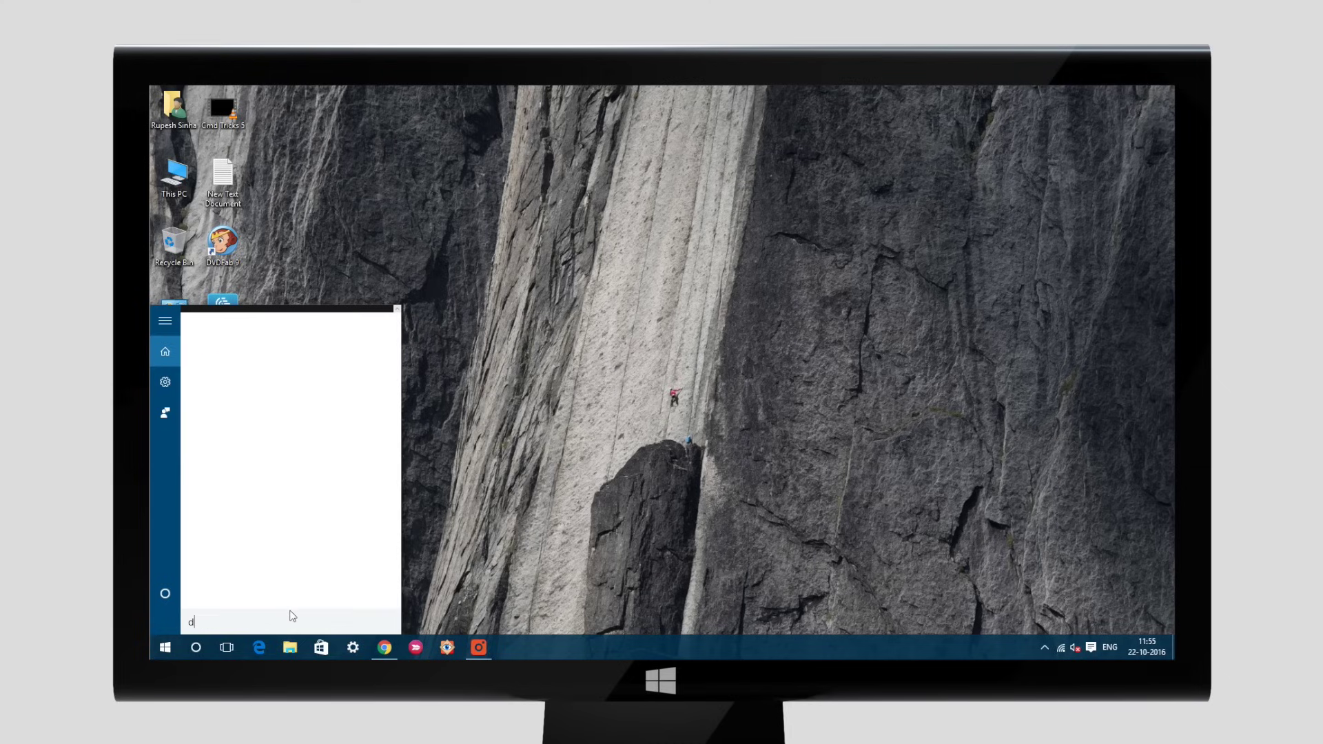
Search Cortana for 'define establ', then for 'Apple iPhone 7'
text( es)
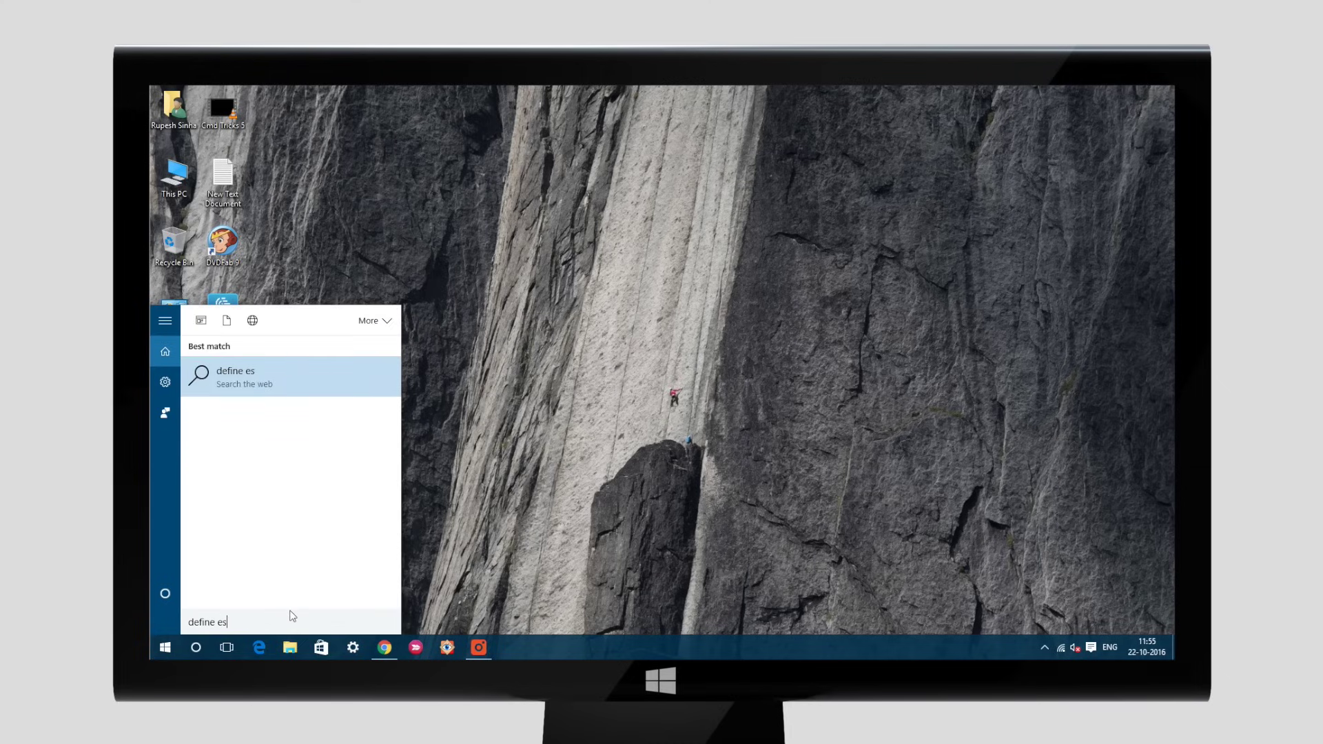
text(tabli)
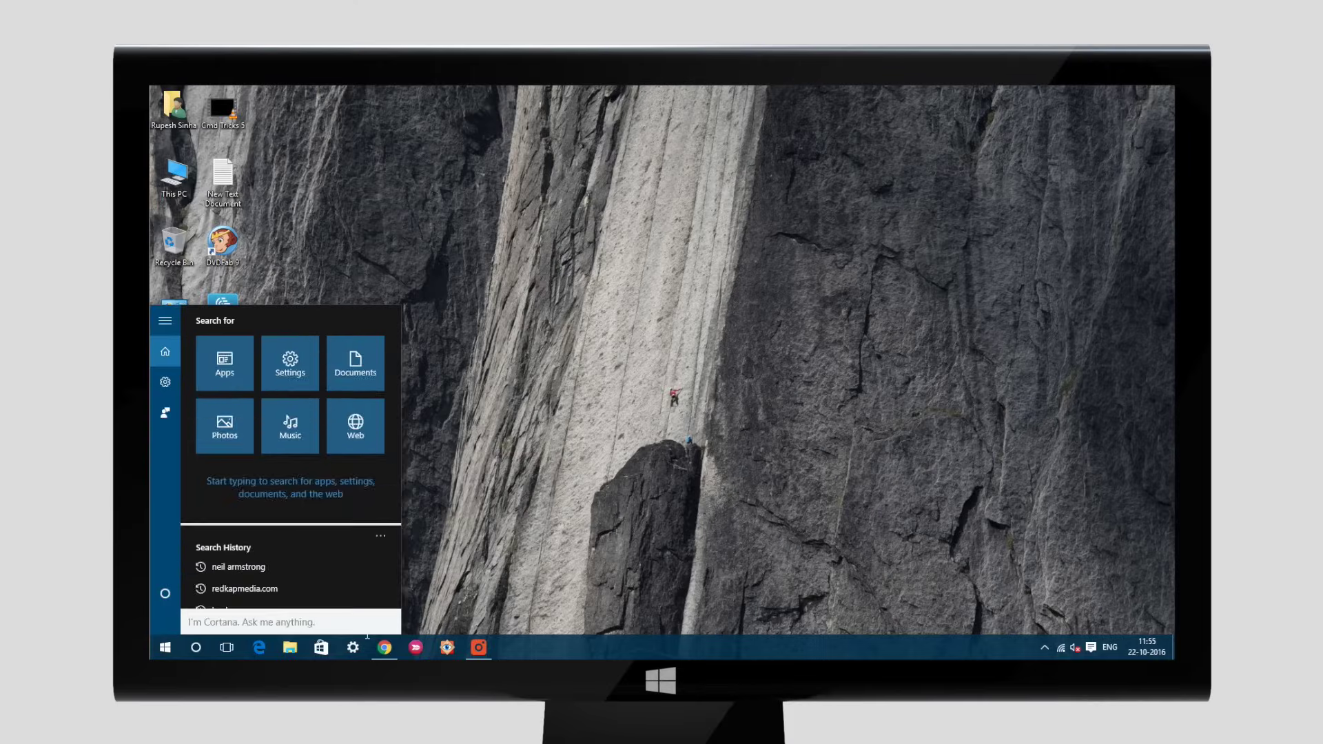
text(Apple)
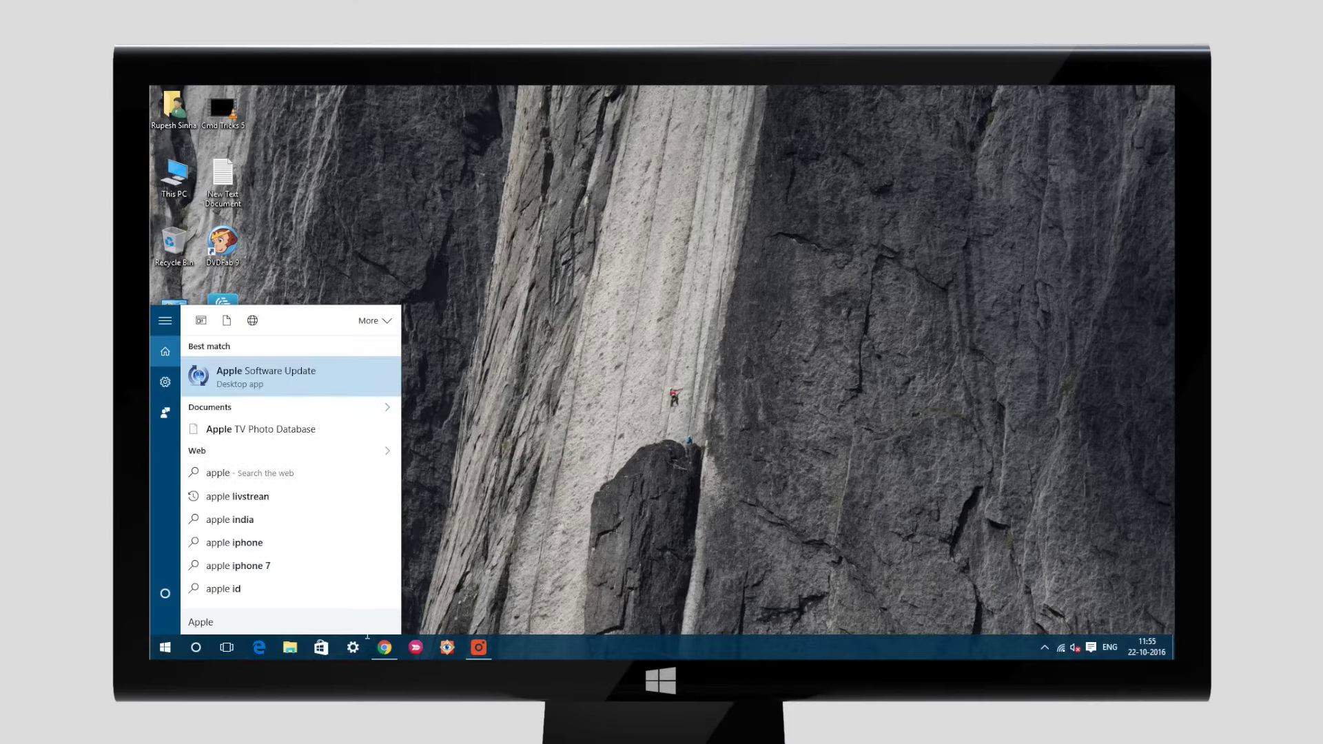
text( iPhone 7)
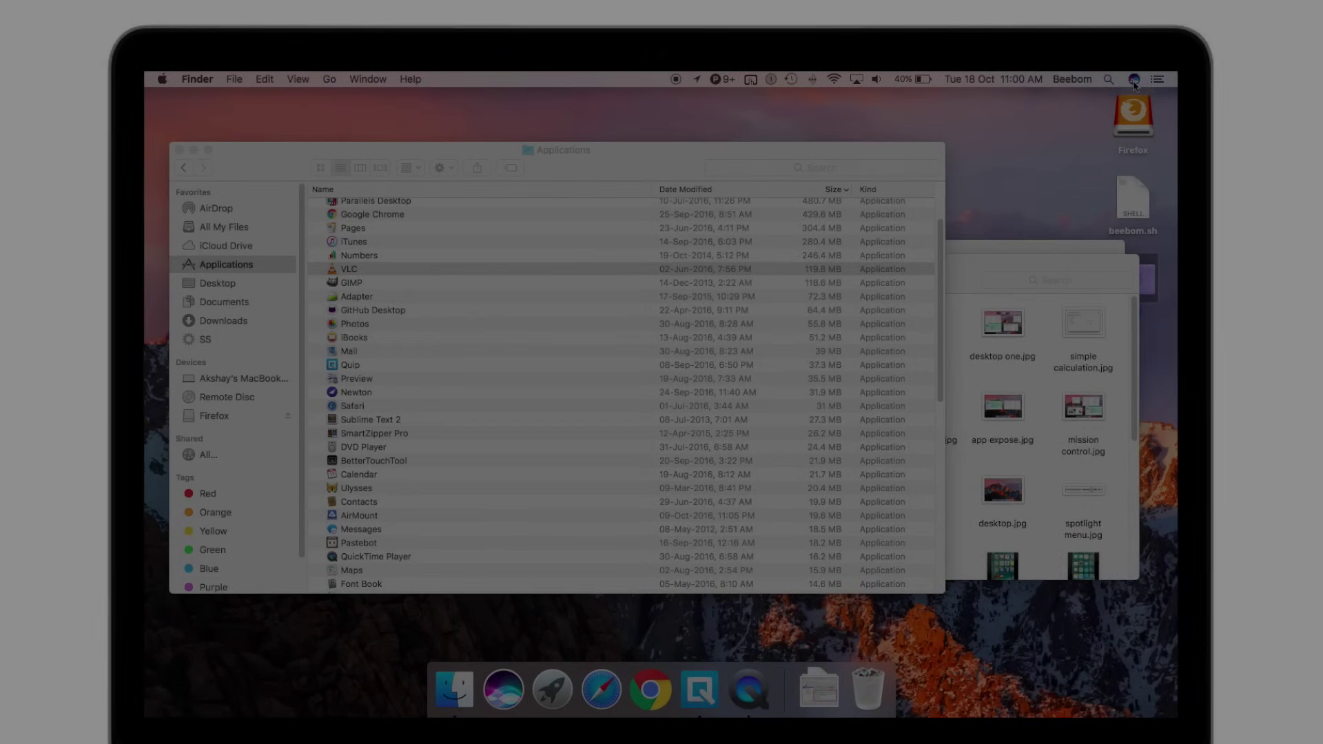
Ask Siri to increase brightness, how fast the Mac is, and how much RAM it has
click(1133, 79)
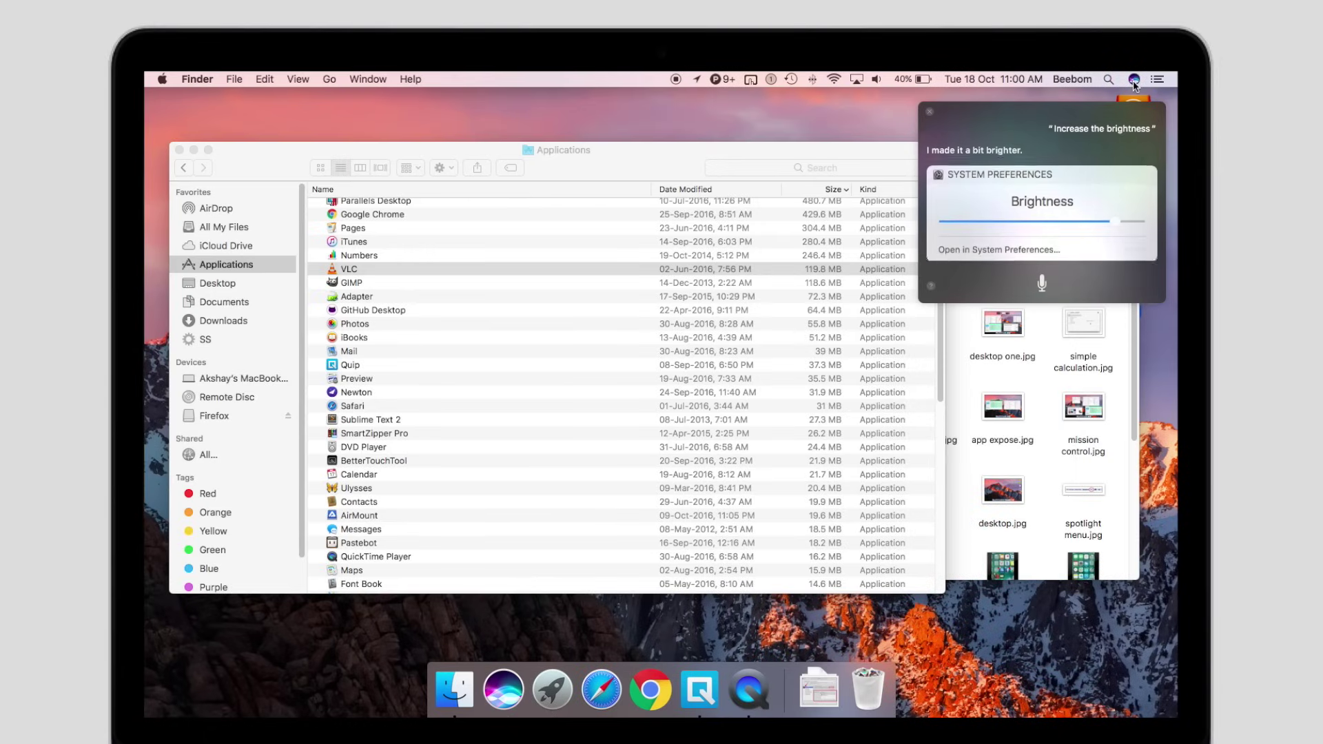
click(1134, 81)
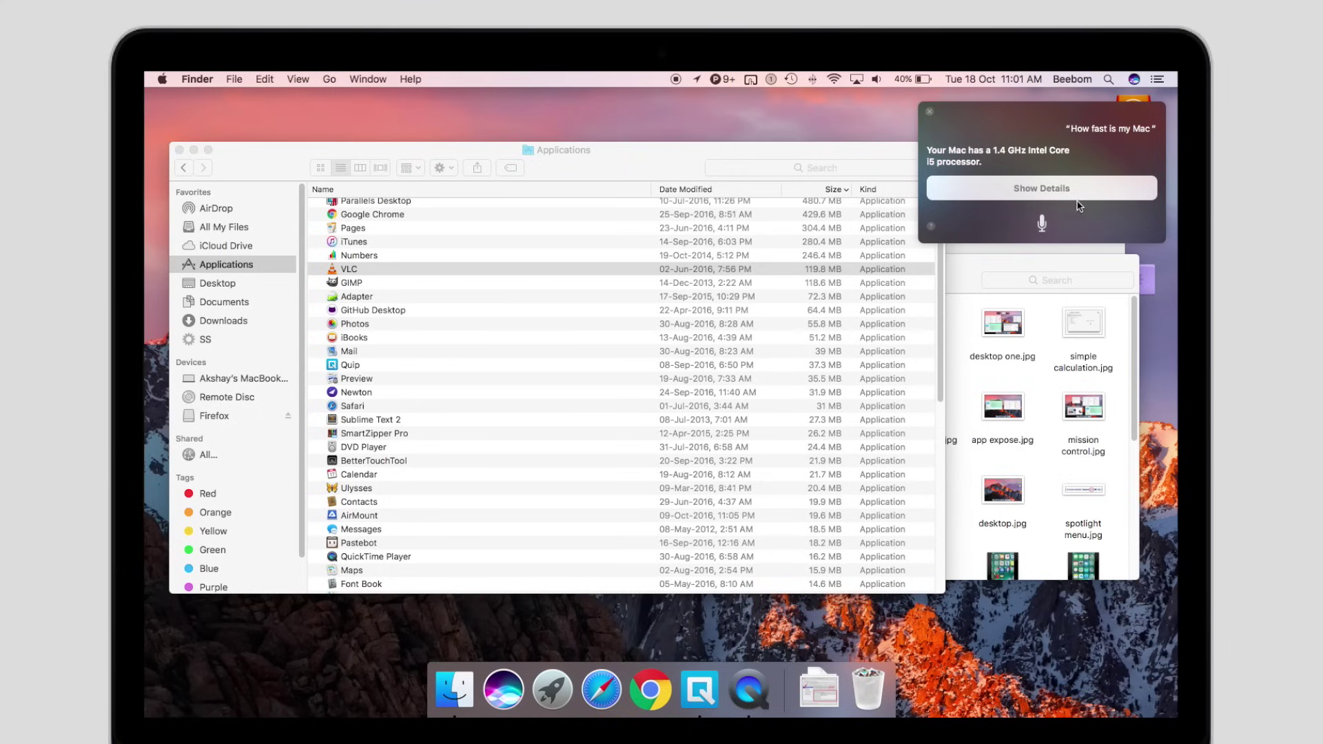
click(1042, 224)
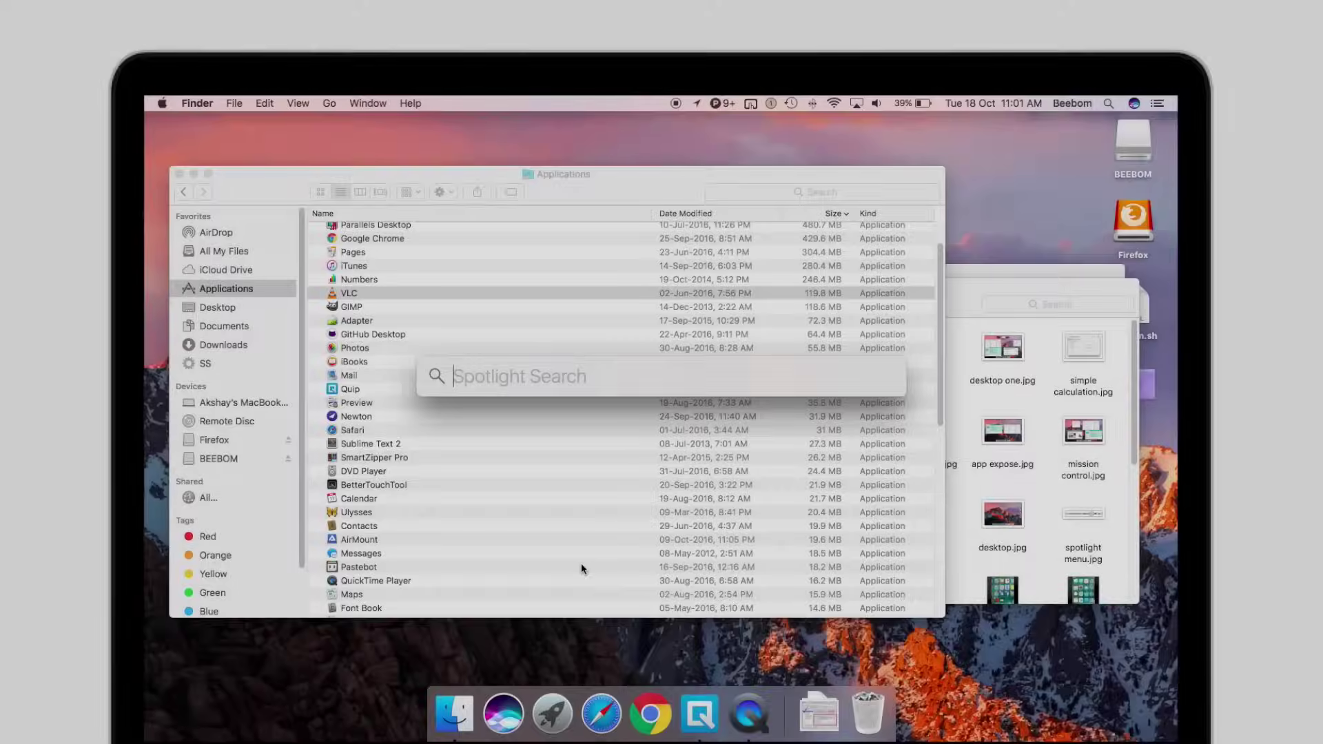
Launch Disk Utility from a Spotlight 'disk' search and show the BEEBOM volume's details
text(disk)
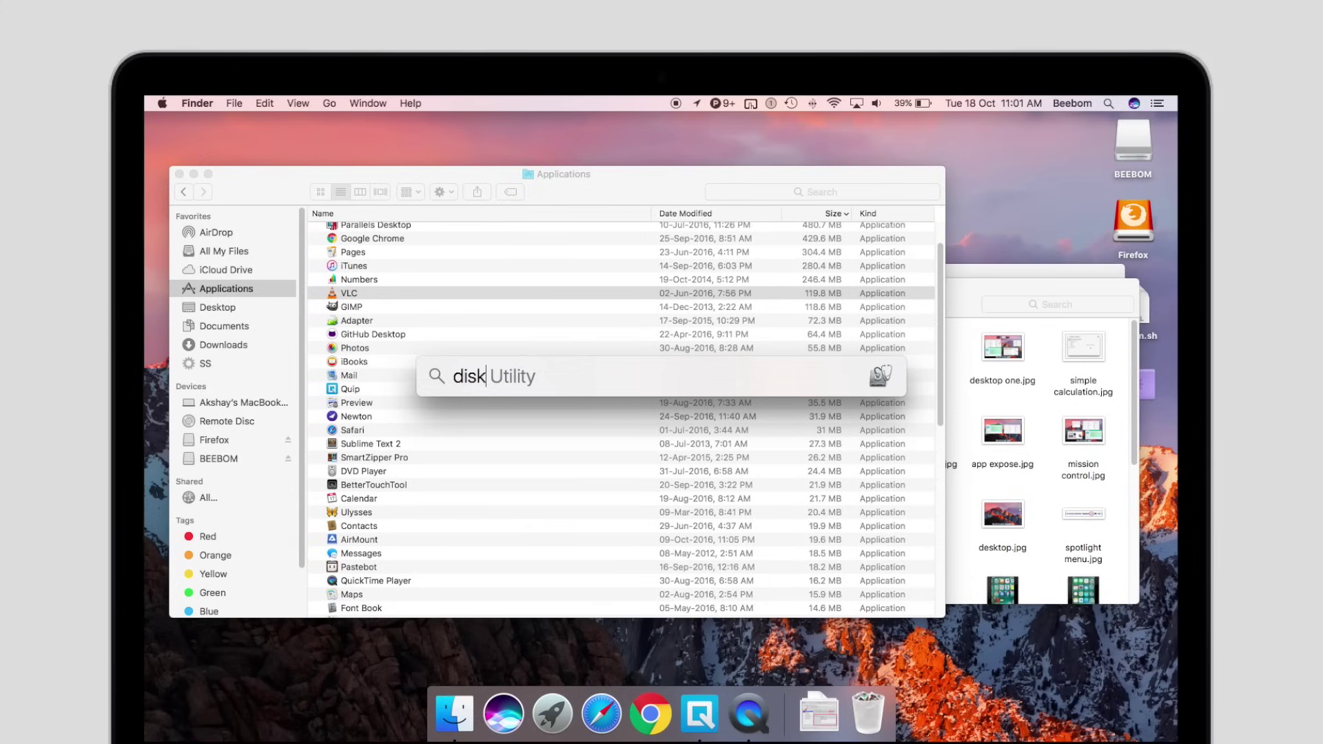
key(Return)
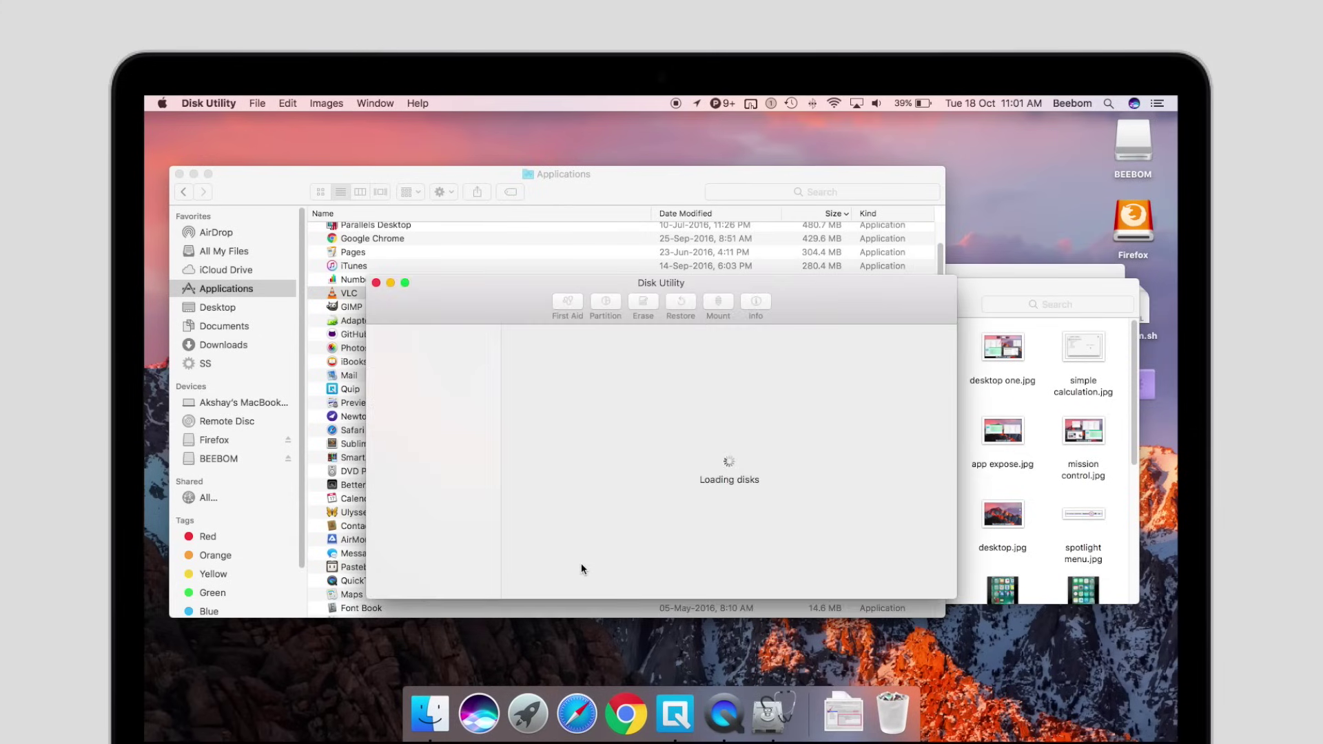
click(437, 429)
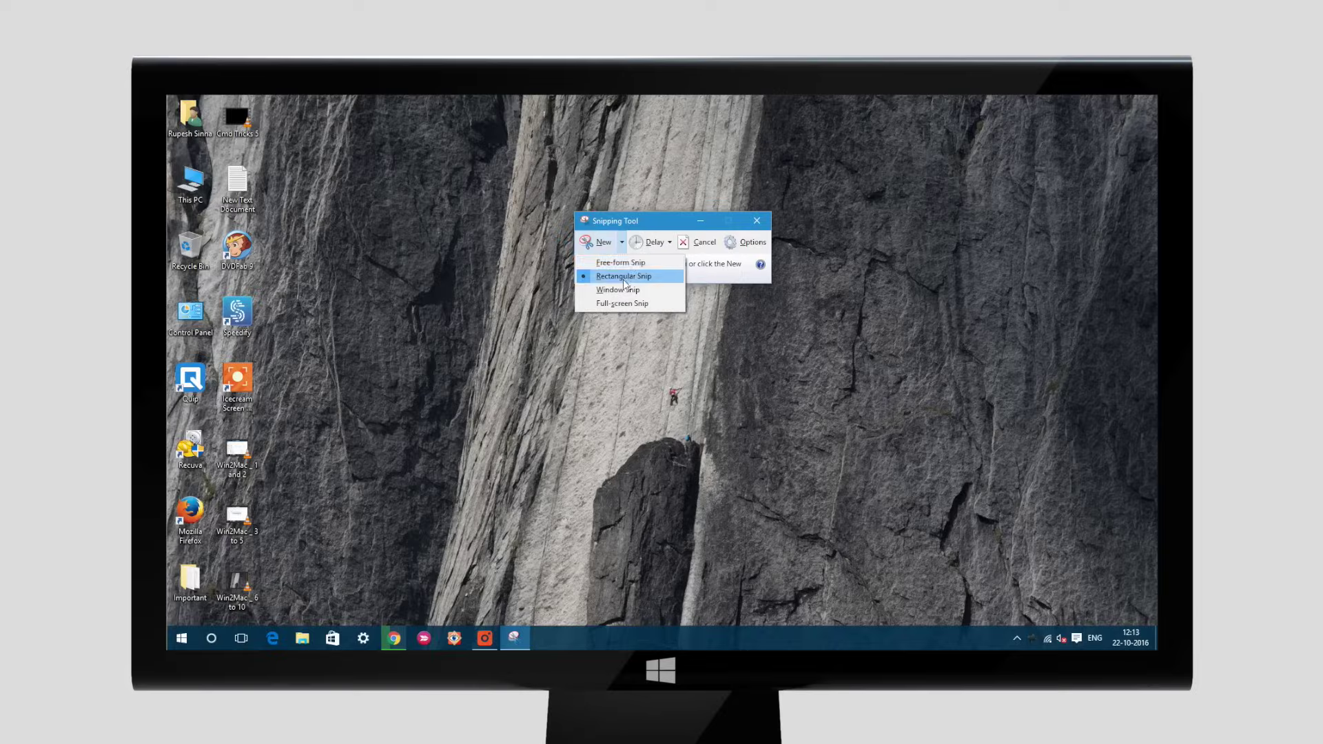
Capture a rectangular snip of the cliff wallpaper, then close Snipping Tool without saving it
click(623, 275)
drag(322, 184, 865, 519)
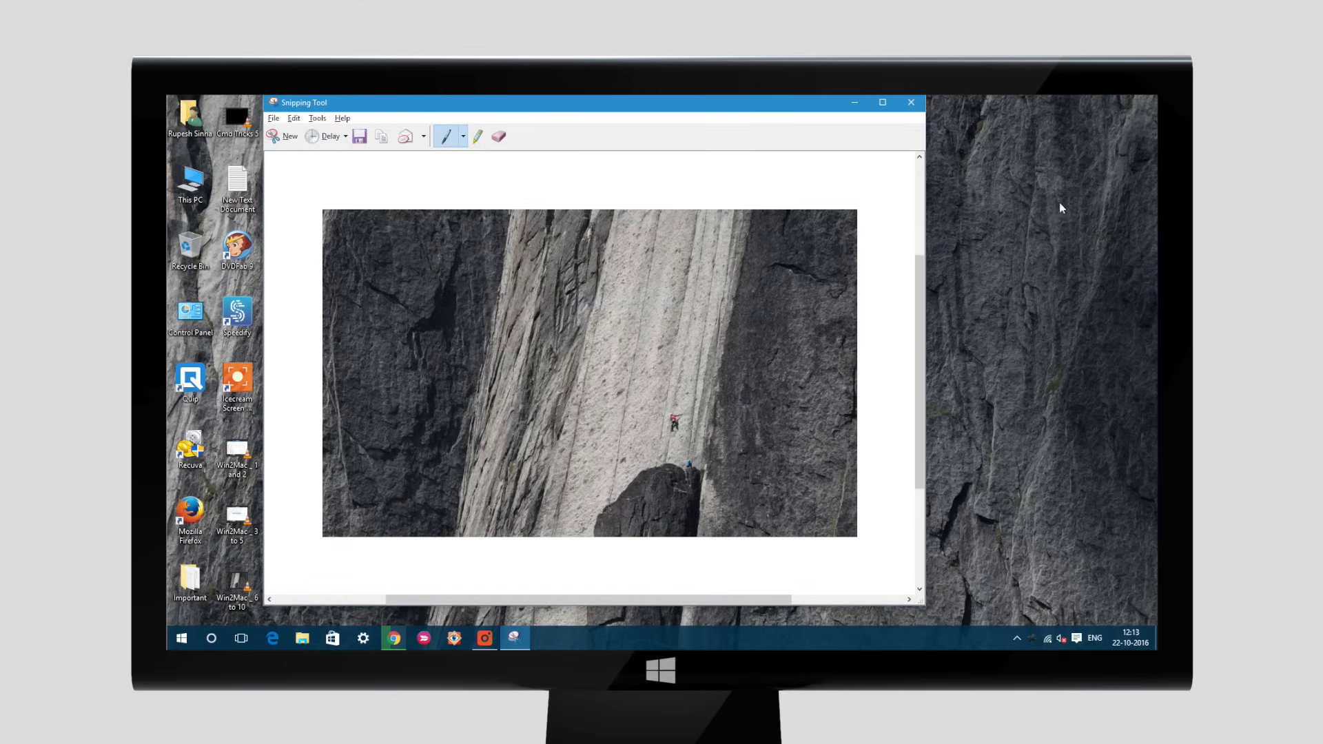
click(911, 102)
click(648, 363)
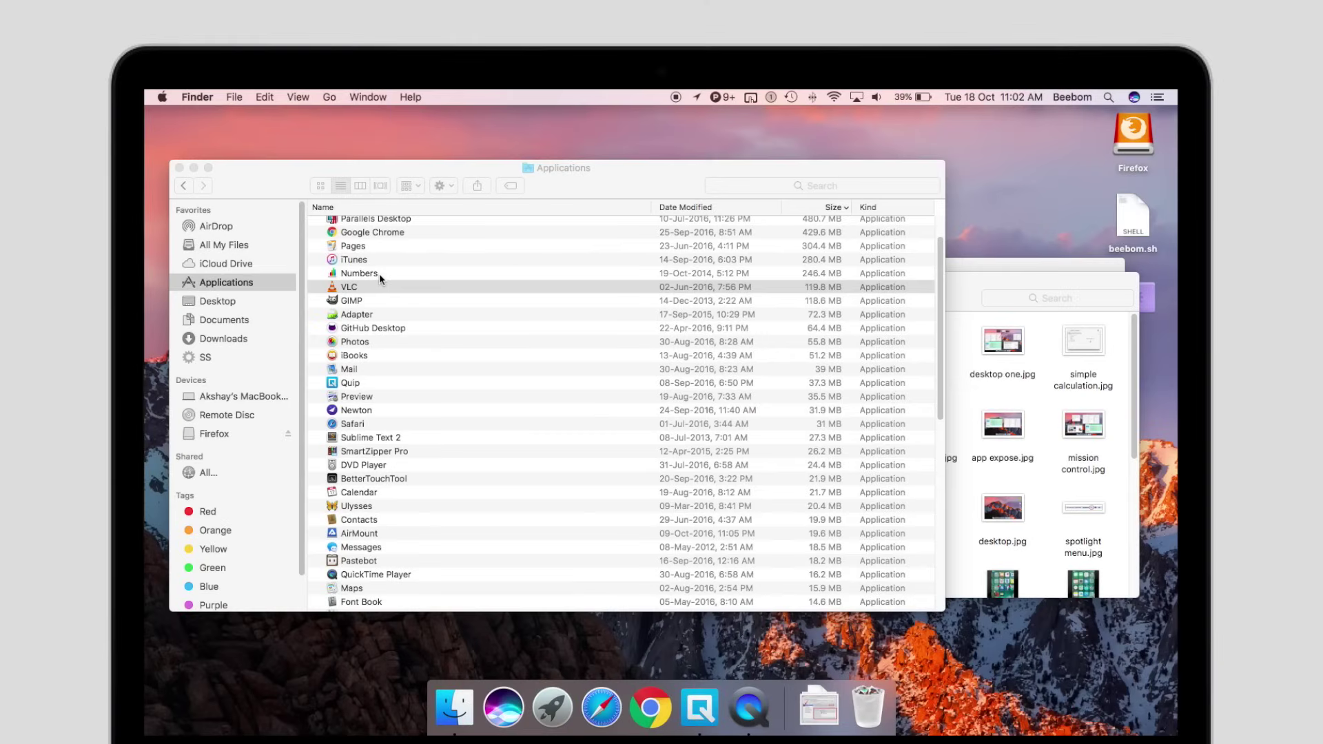
In the SS folder, take a full-screen screenshot with Cmd+Shift+3 and preview the resulting file
click(238, 245)
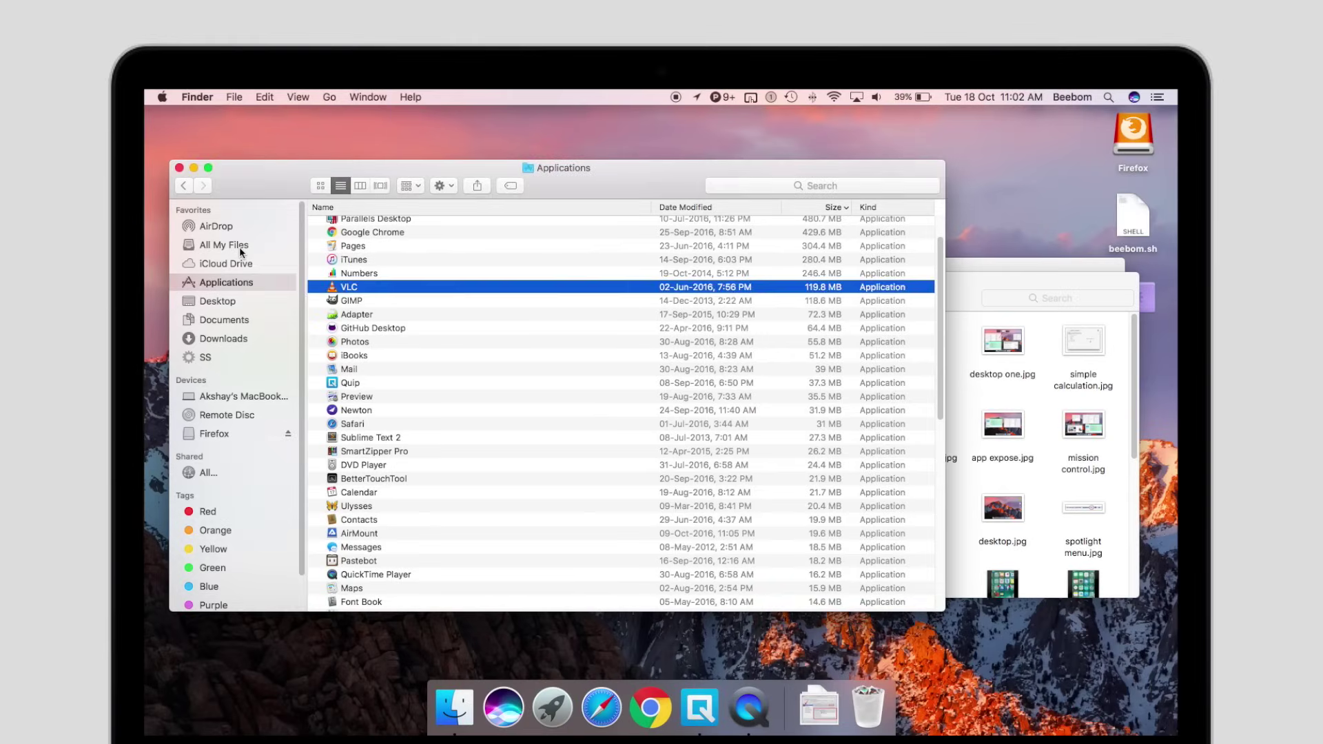
click(205, 357)
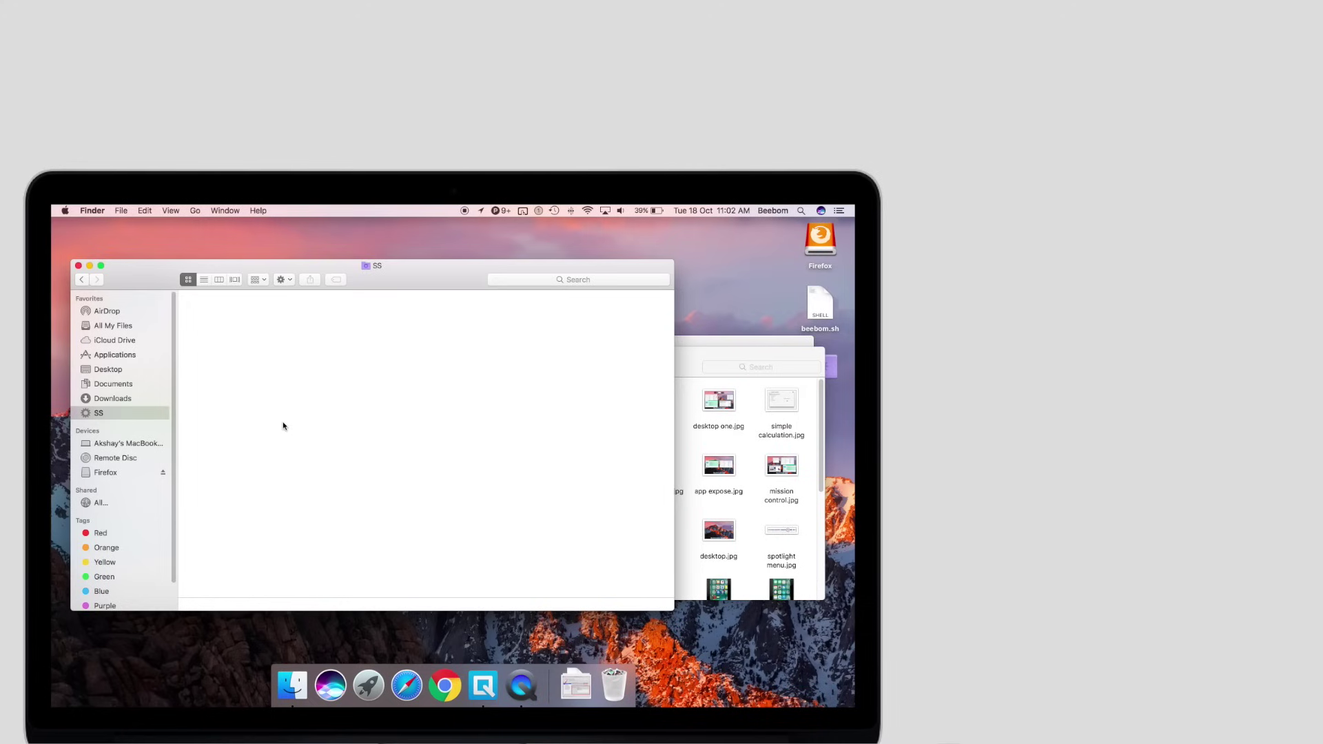
key(super+shift+3)
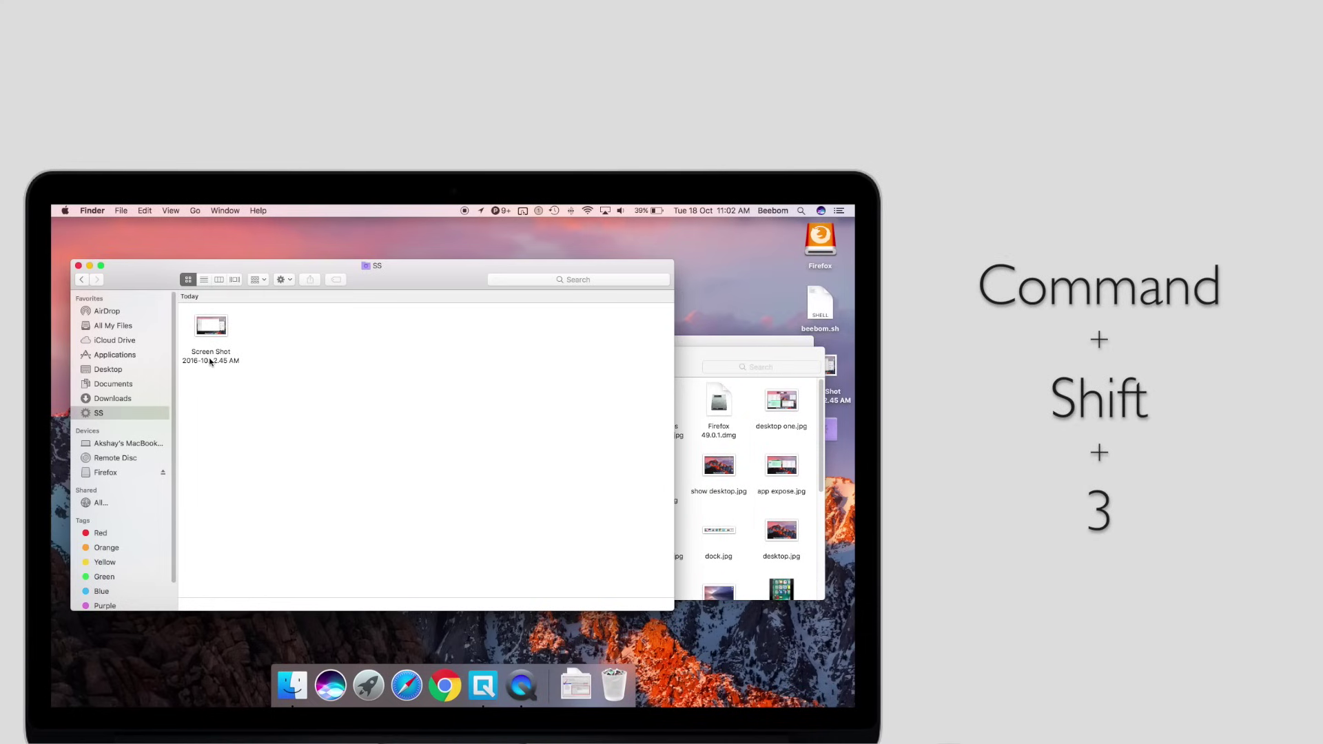
click(210, 356)
key(space)
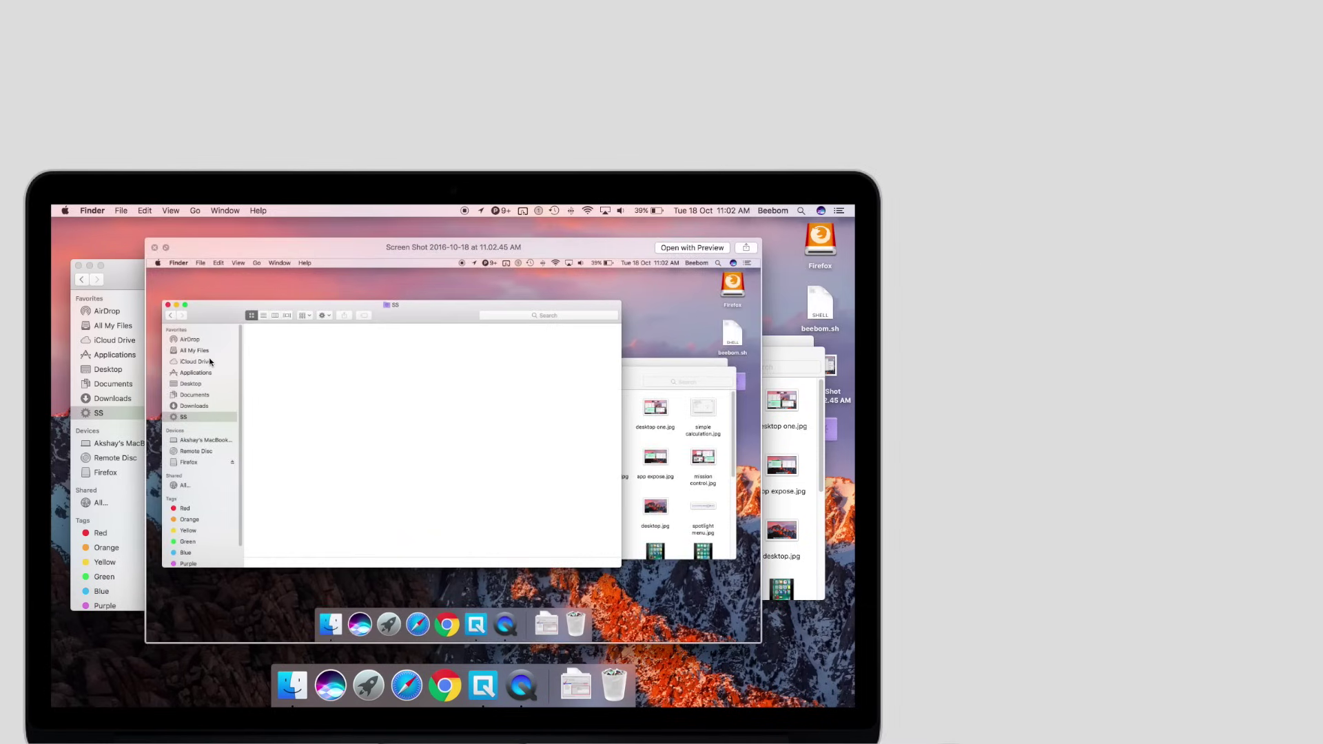
key(space)
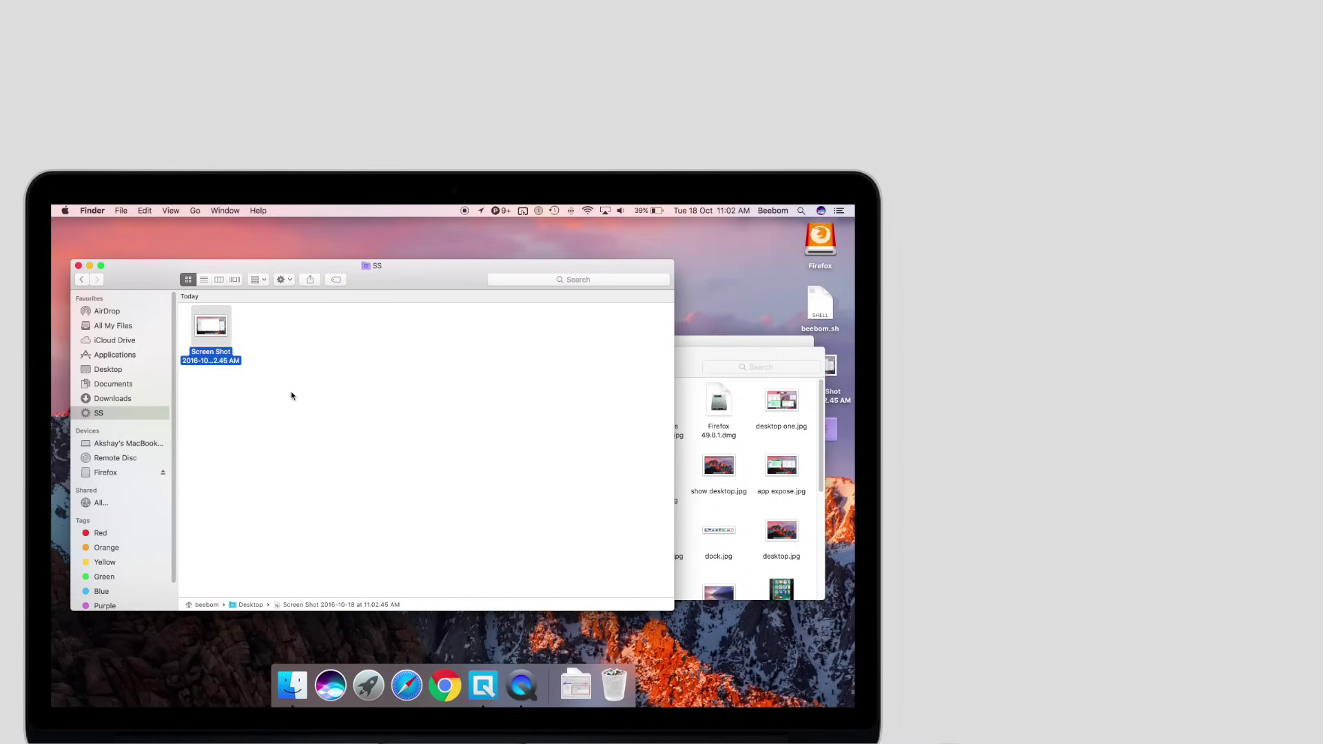
Capture and preview a region screenshot of the sidebar, then start single-window capture mode
click(291, 395)
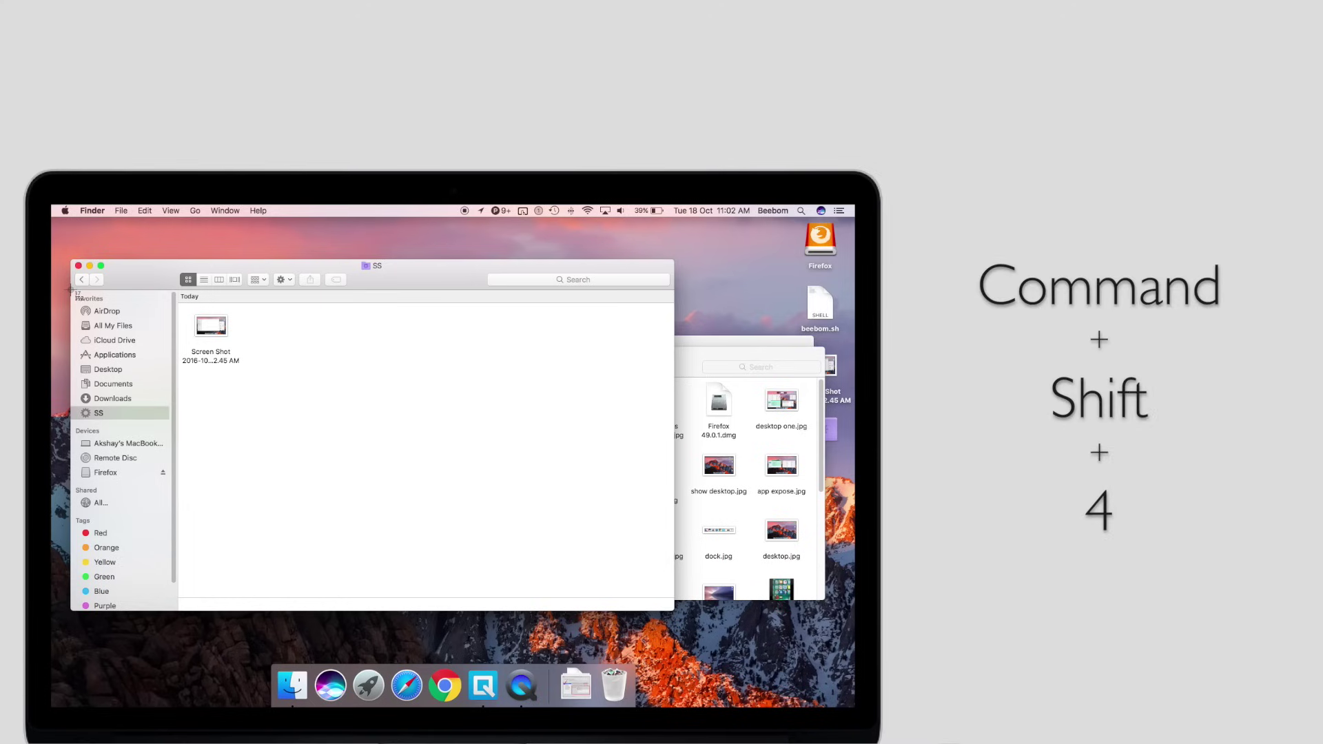
drag(71, 292, 178, 614)
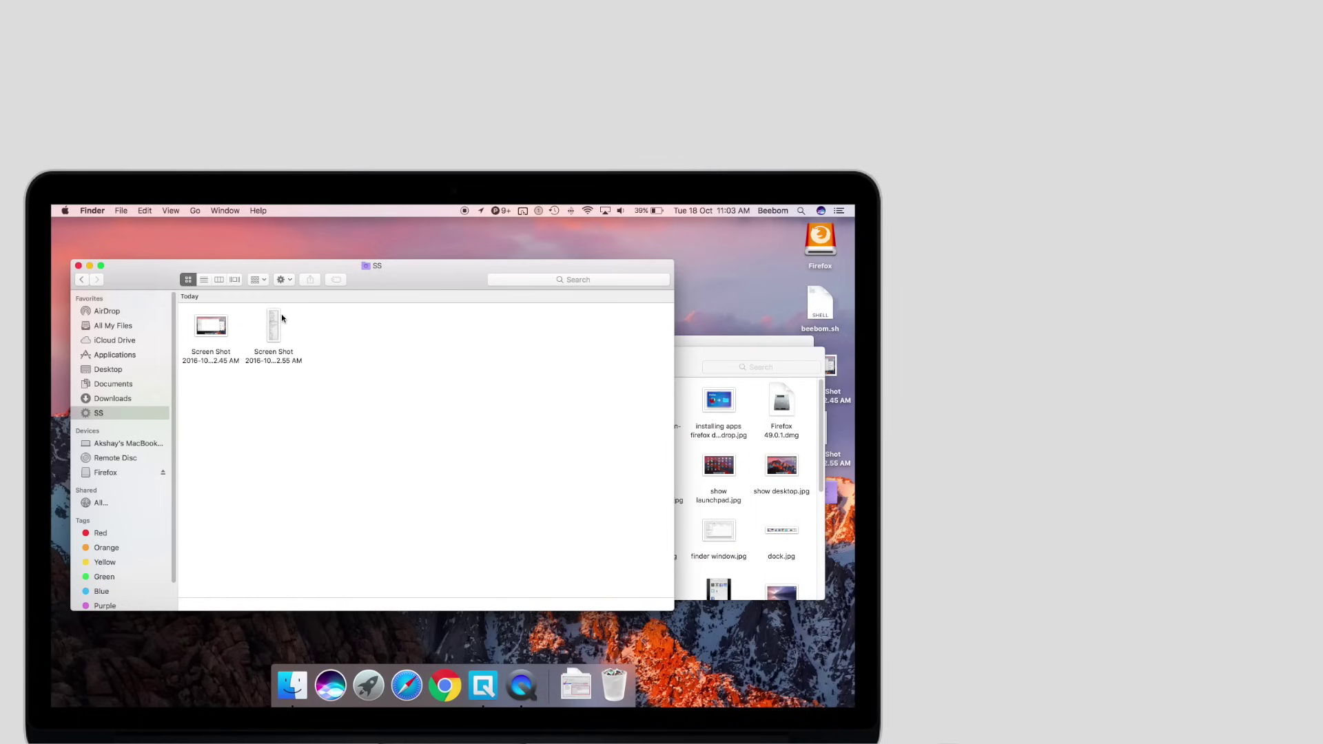
click(278, 320)
key(space)
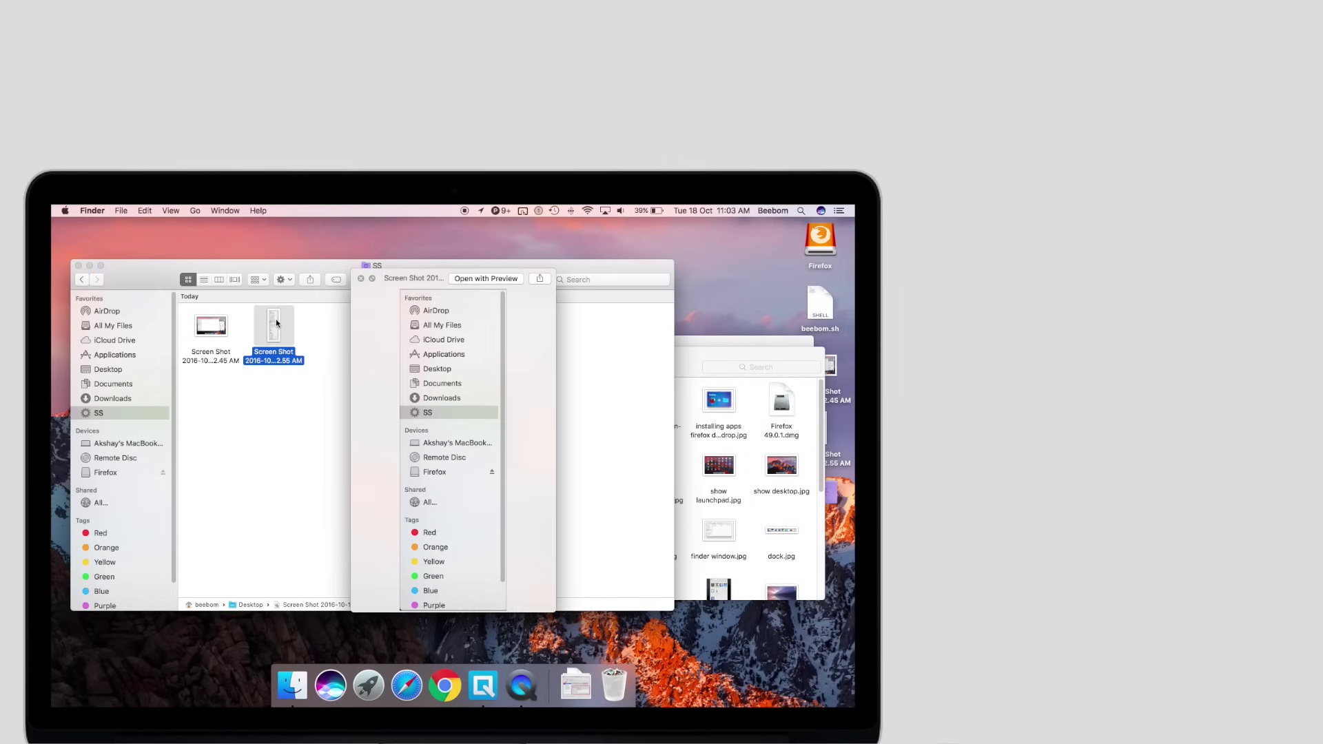
click(331, 341)
key(super+shift+4)
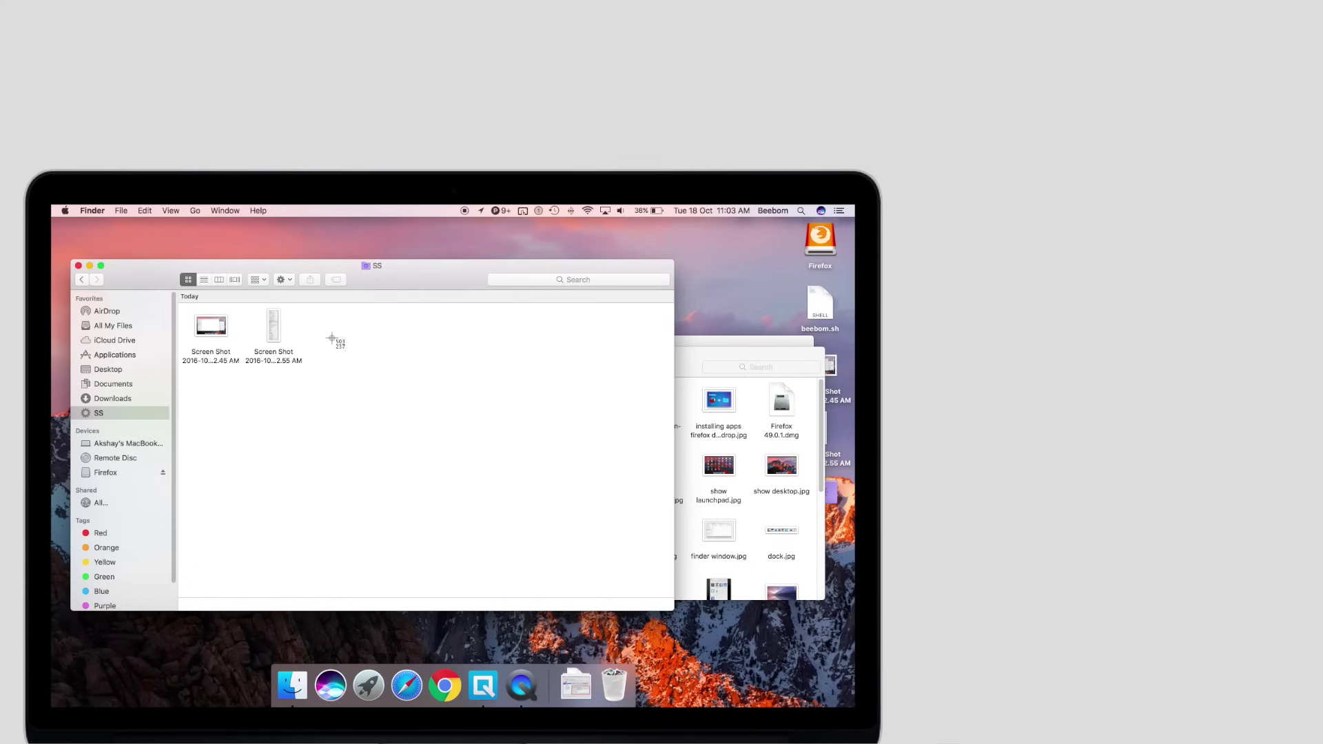
key(space)
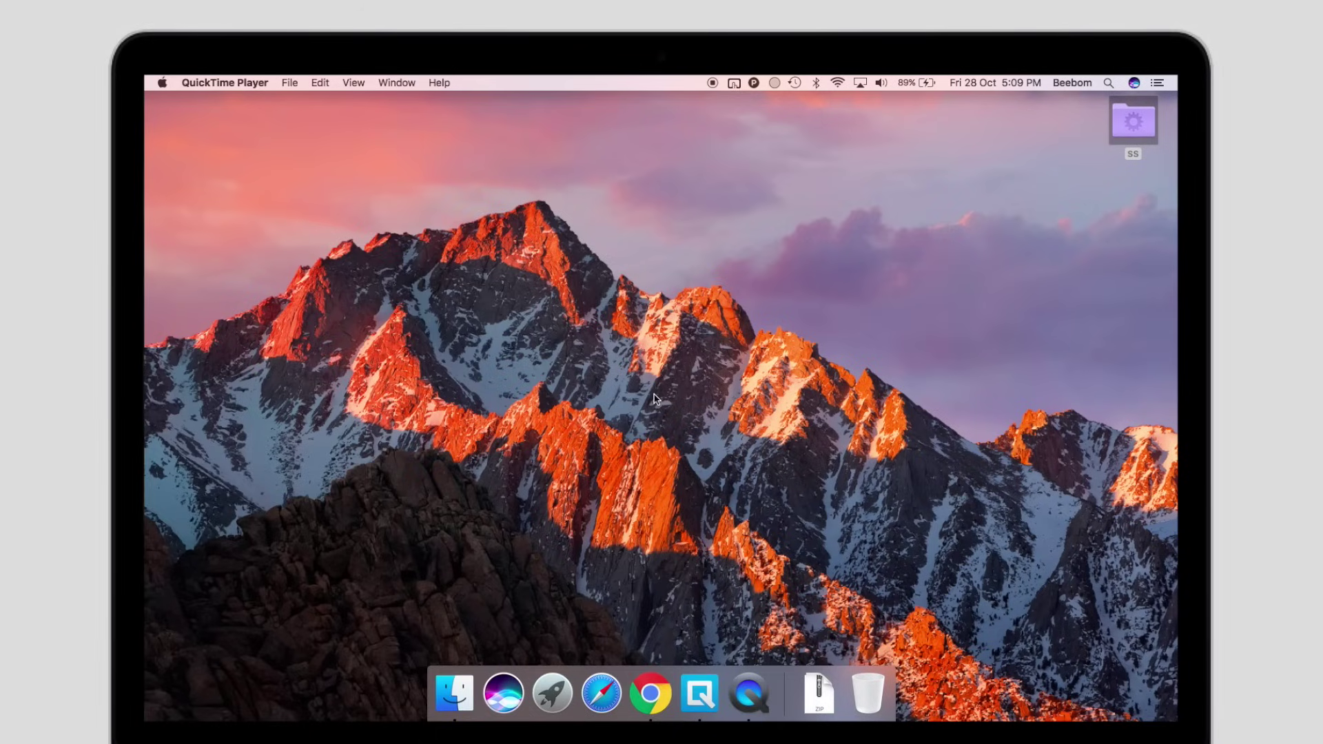
Launch System Preferences by searching 'system' in Spotlight and open its Time Machine pane
key(super+space)
text(system)
key(Return)
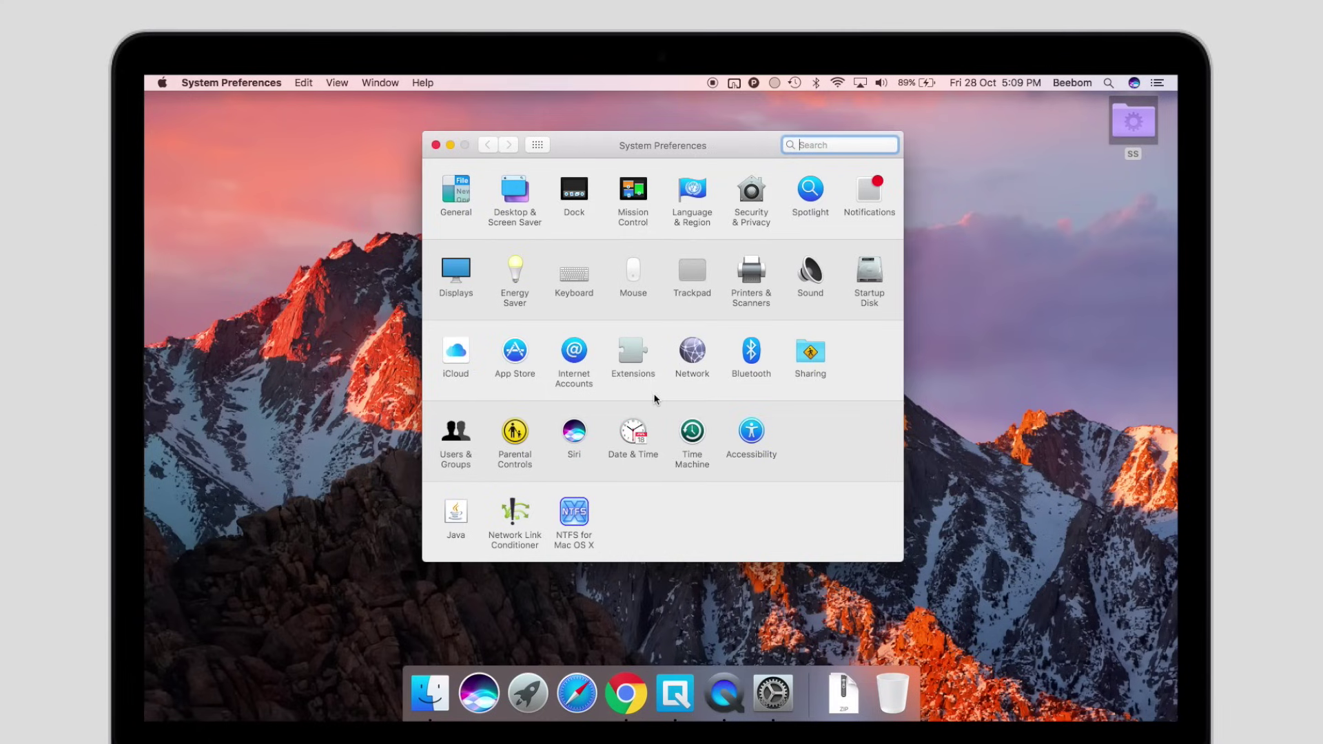
click(692, 432)
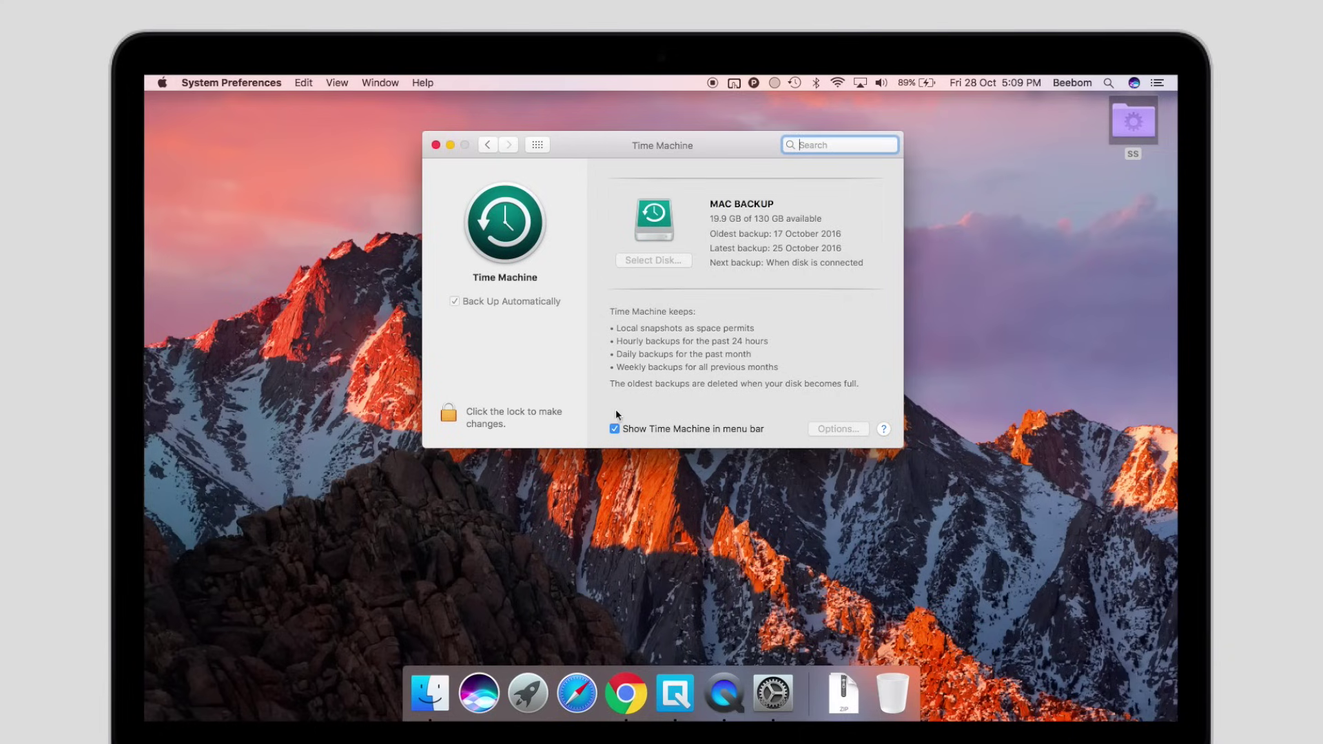
Enter Time Machine from the menu bar, open backed-up Documents, and show restore options for Switching Win to Mac
click(436, 145)
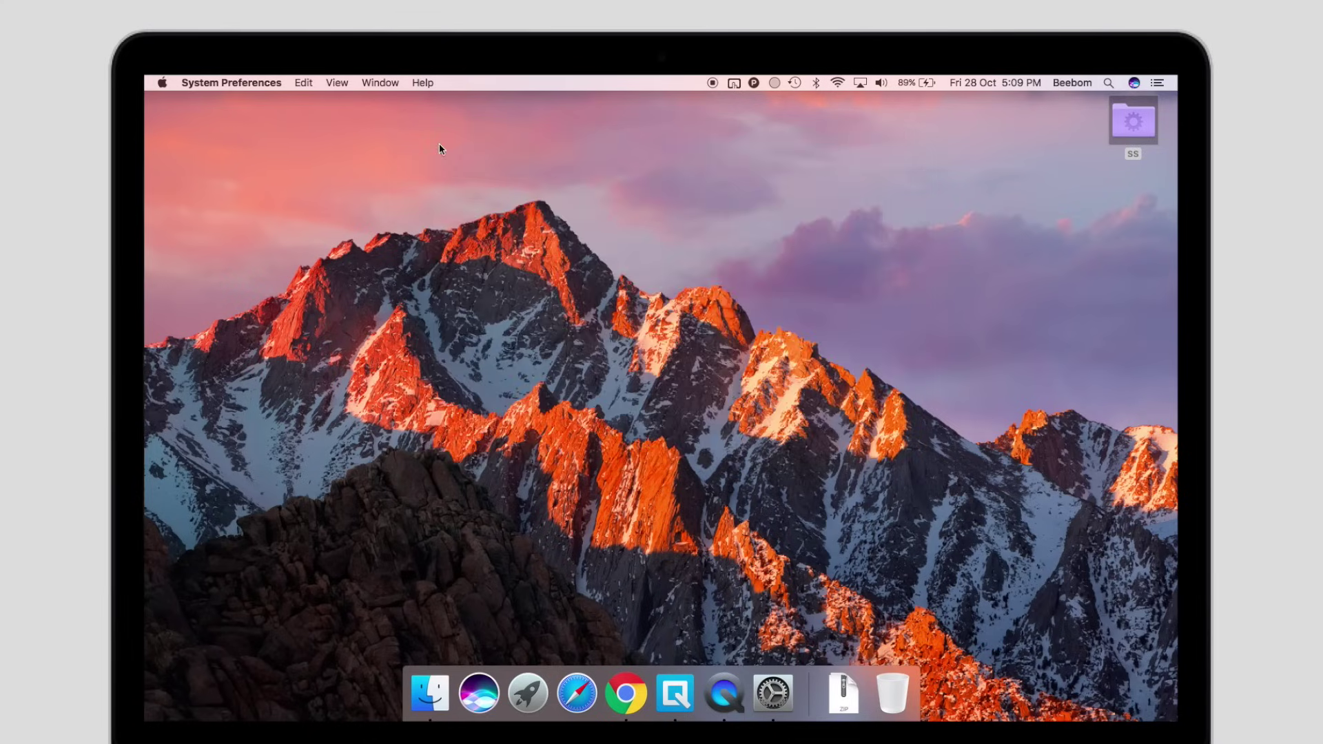
click(795, 84)
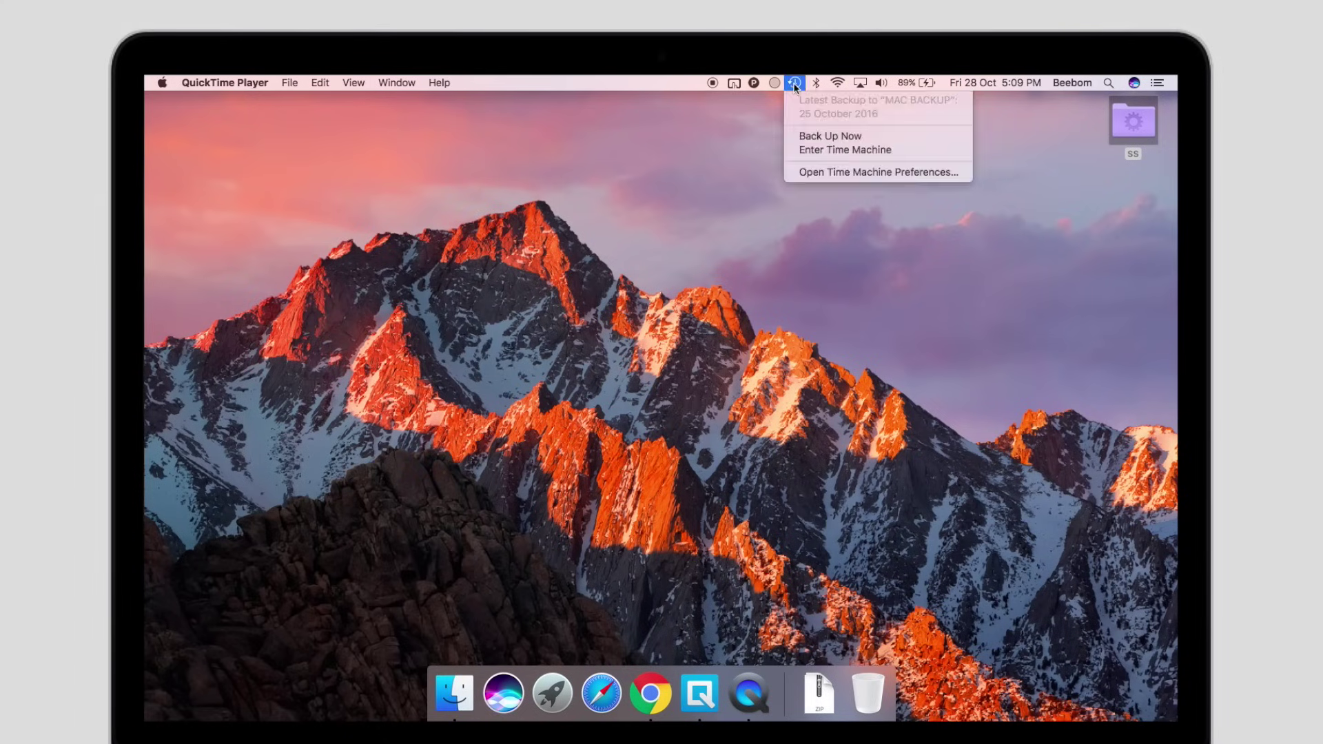
click(822, 150)
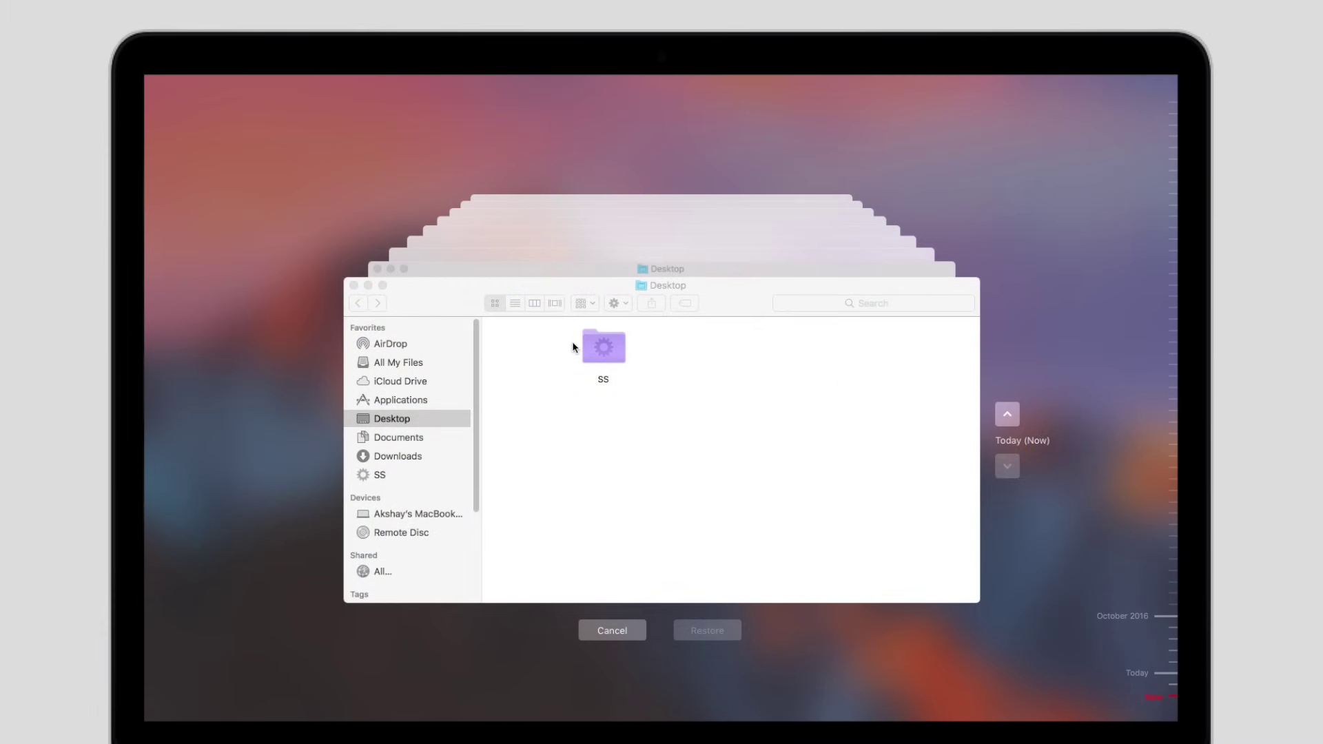
click(408, 434)
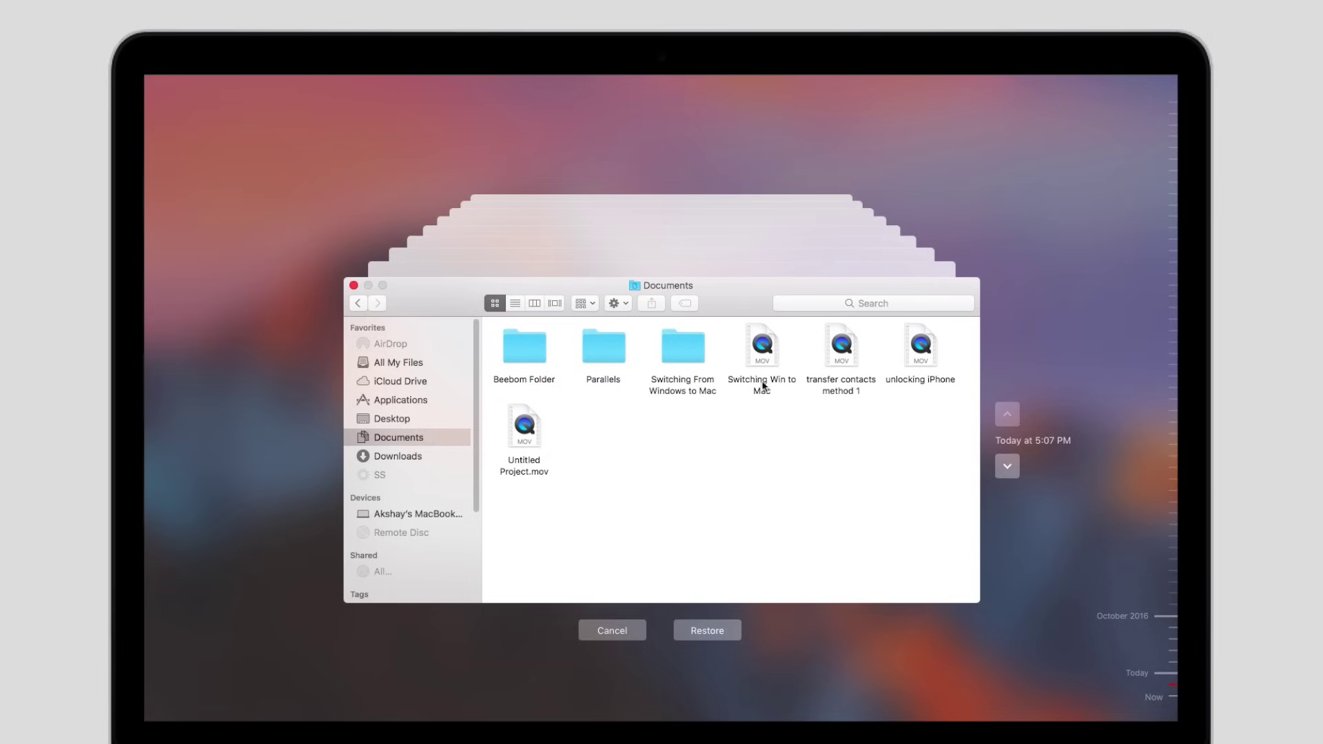
click(761, 386)
right_click(761, 387)
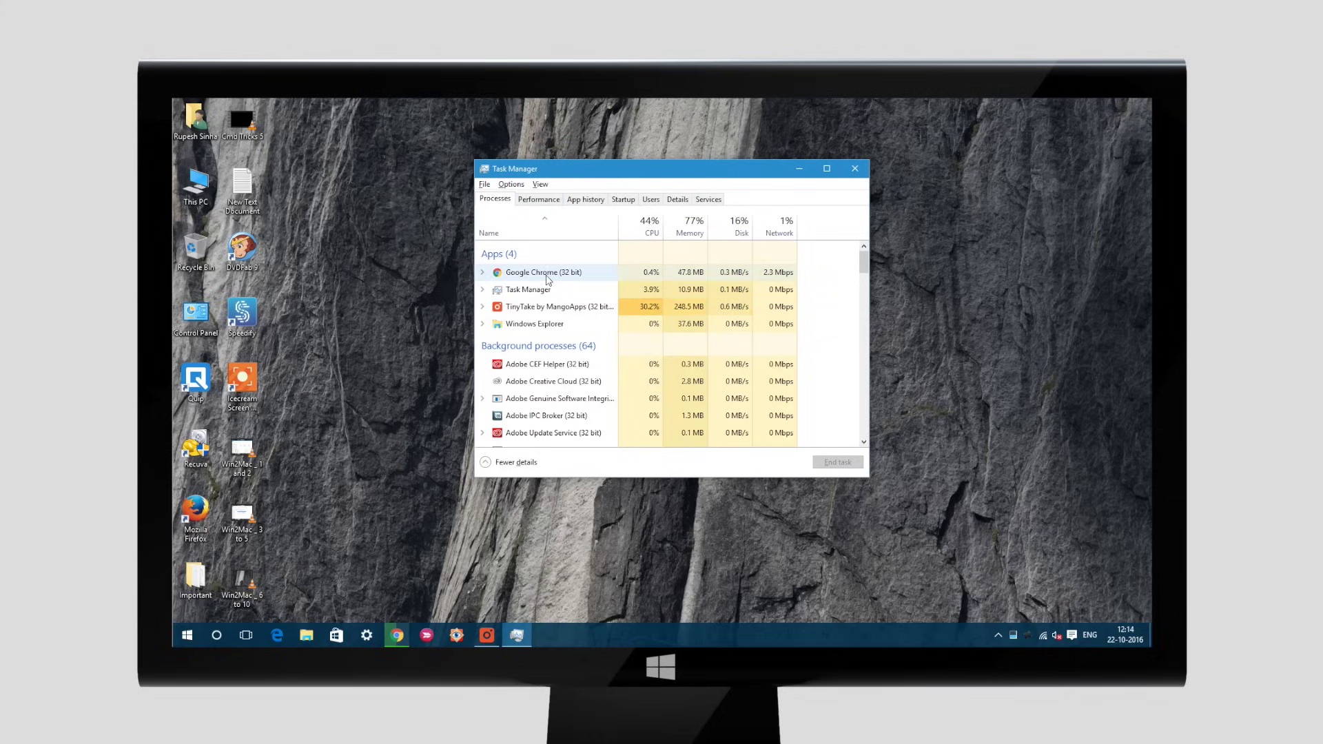
Show, then dismiss, the action menu for the Google Chrome (32 bit) process
right_click(547, 273)
key(Escape)
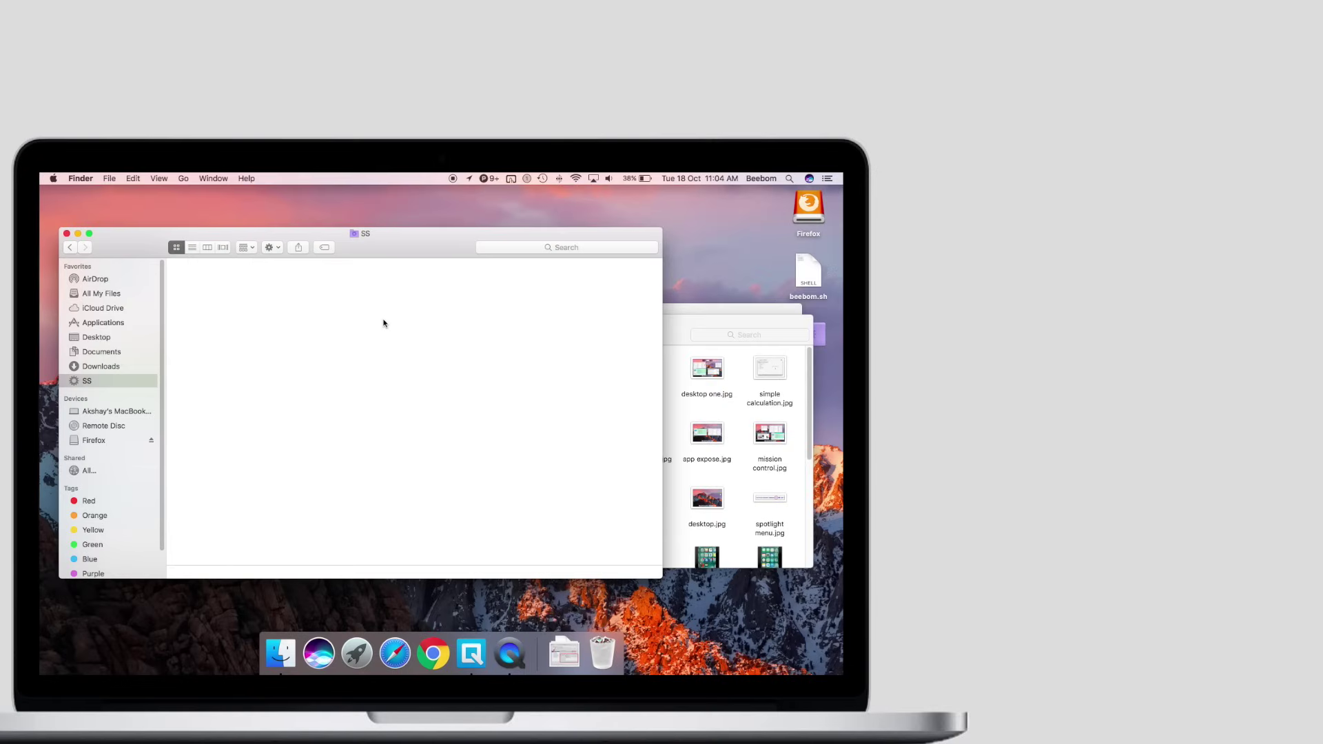
Open Force Quit Applications with Cmd+Option+Esc and select Quip in the list
key(super+alt+Escape)
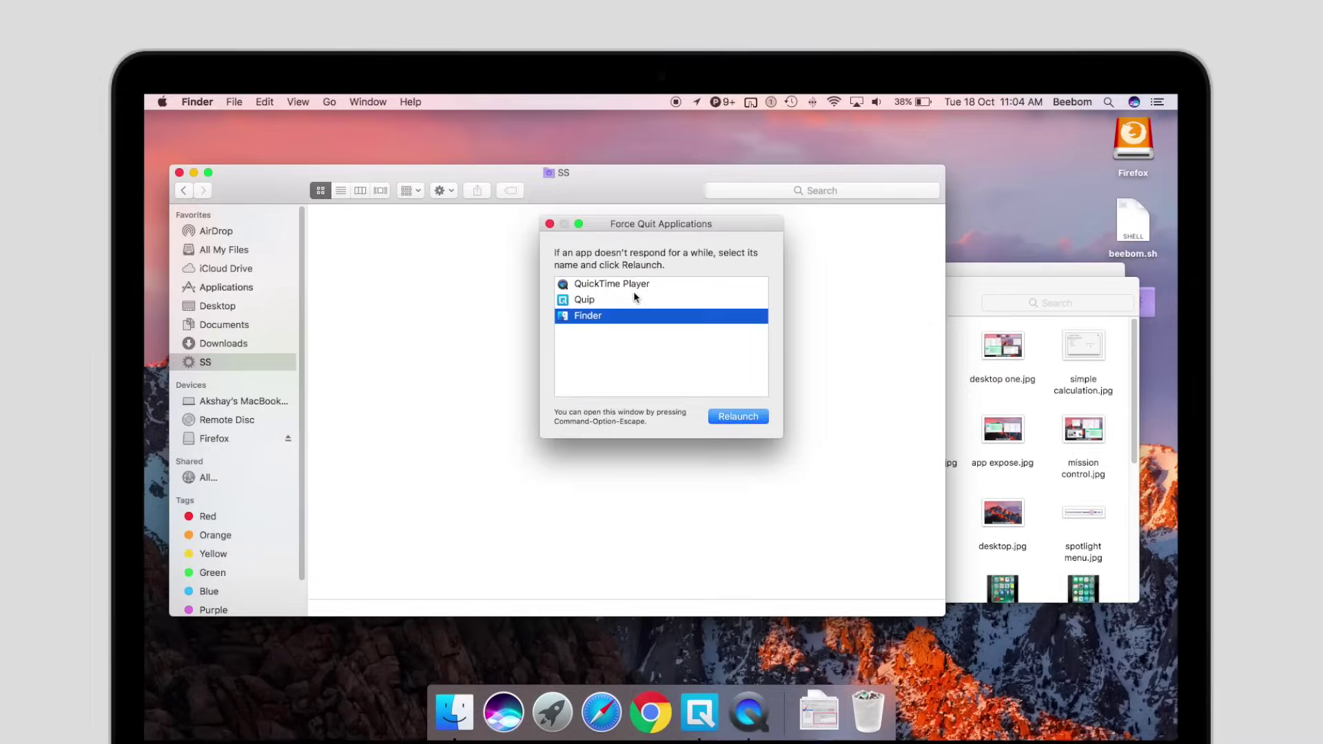
click(421, 332)
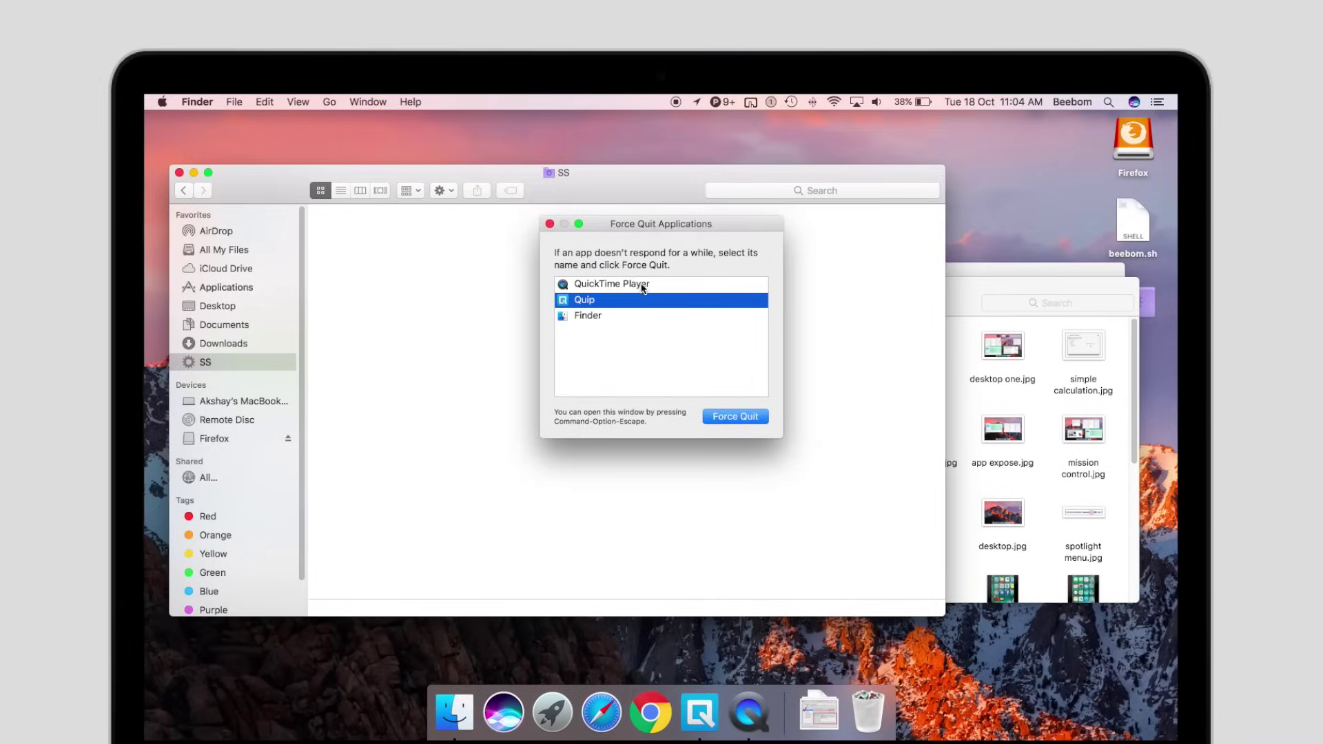